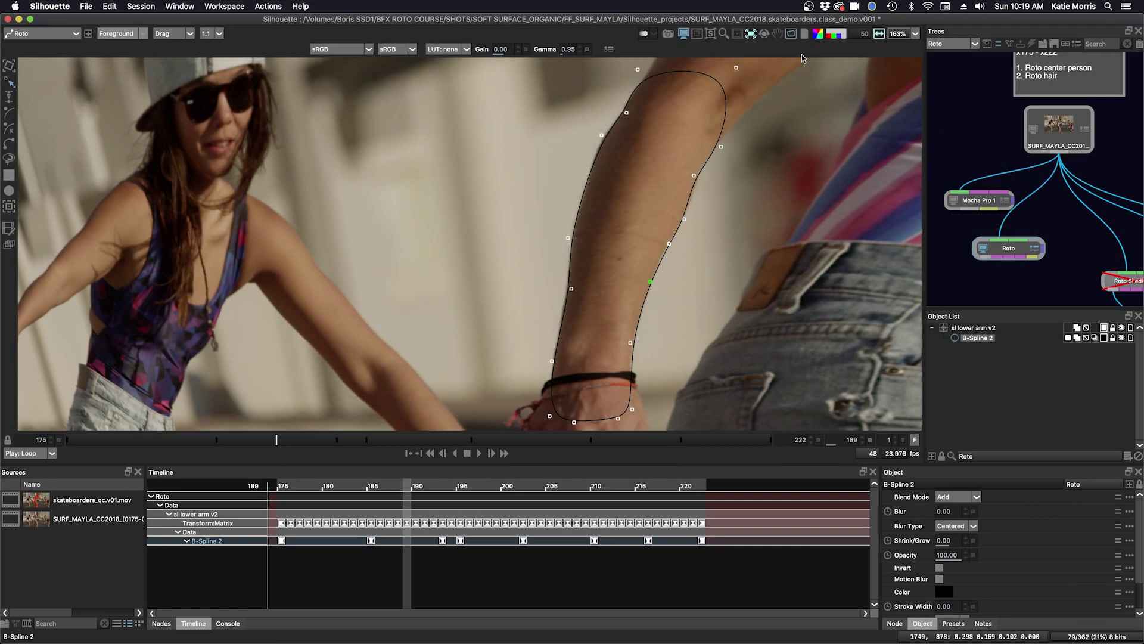
Turn off the viewer stabilization and lock the "sl lower arm v2" layer.
click(751, 35)
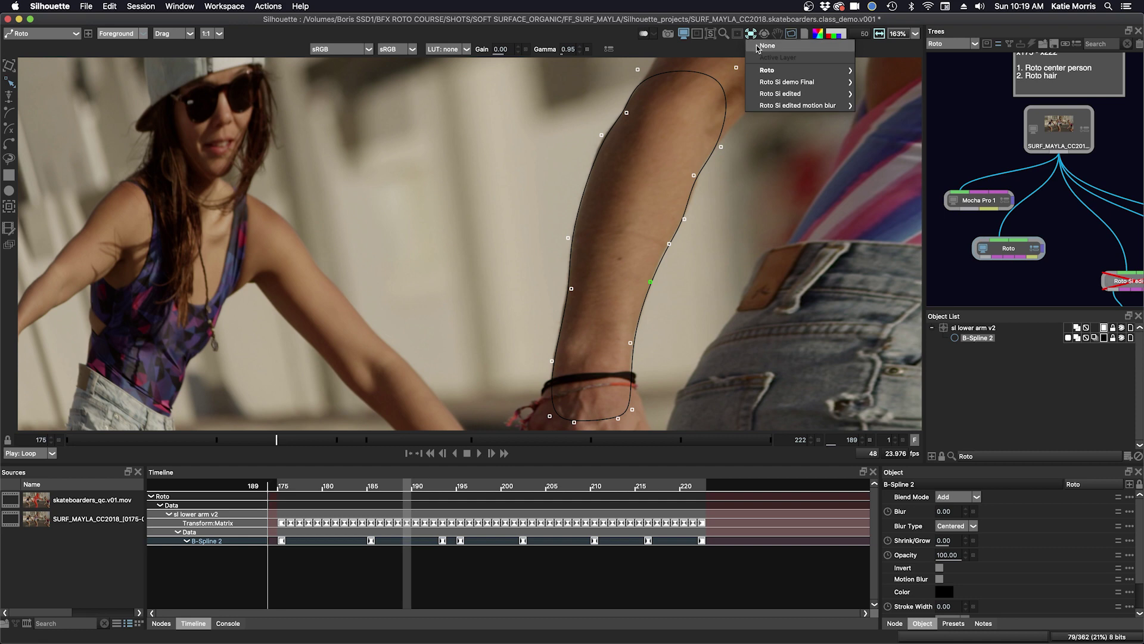
click(757, 46)
drag(788, 311, 751, 308)
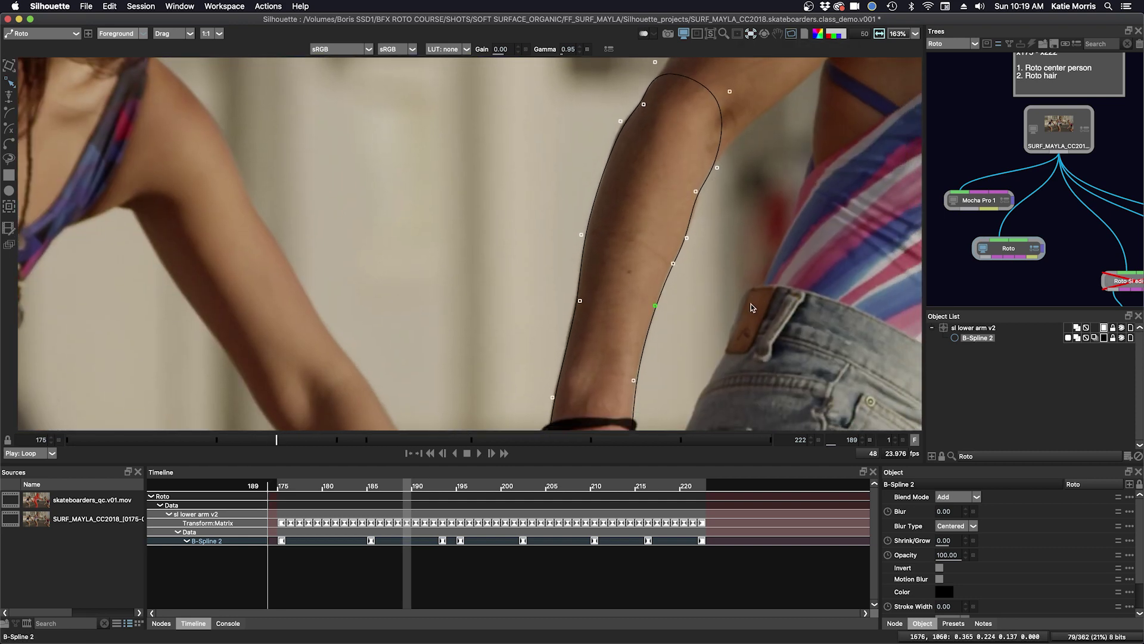
scroll(752, 308, down, 3)
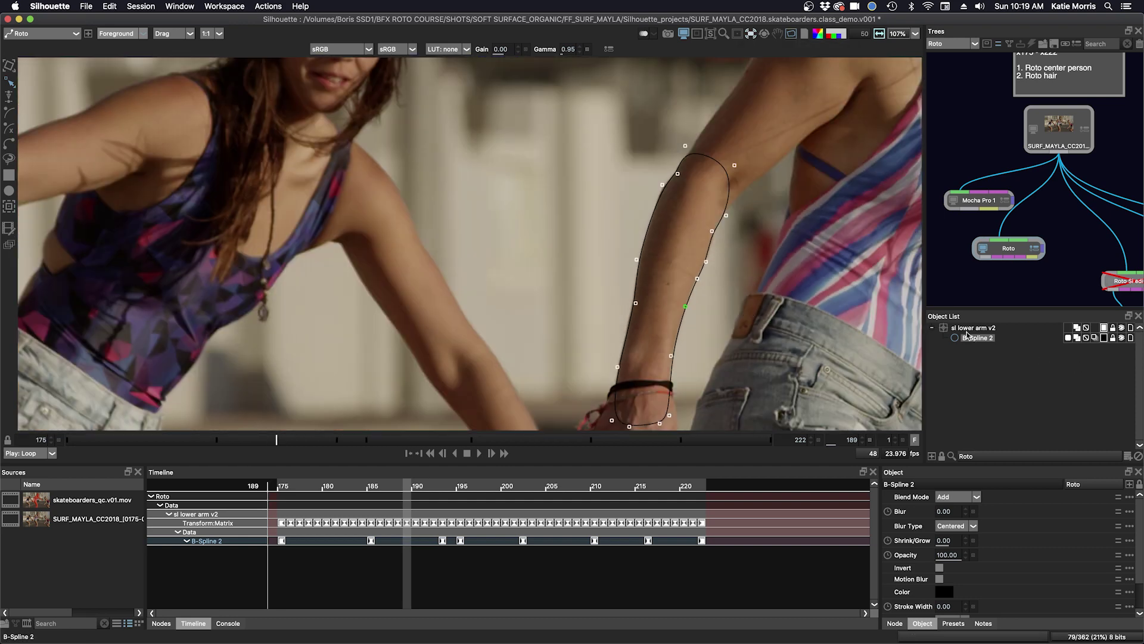
click(1112, 327)
At frame 205, draw a closed rough B-spline around the back of the hand and the wrist, including the bracelet.
drag(730, 340, 715, 294)
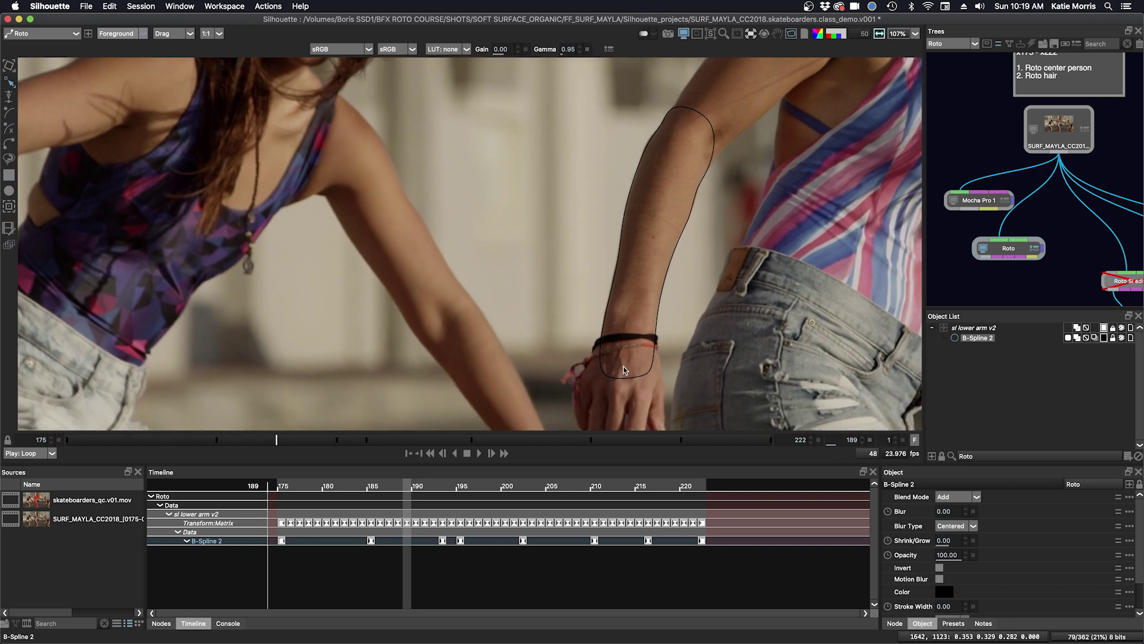
drag(624, 367, 581, 306)
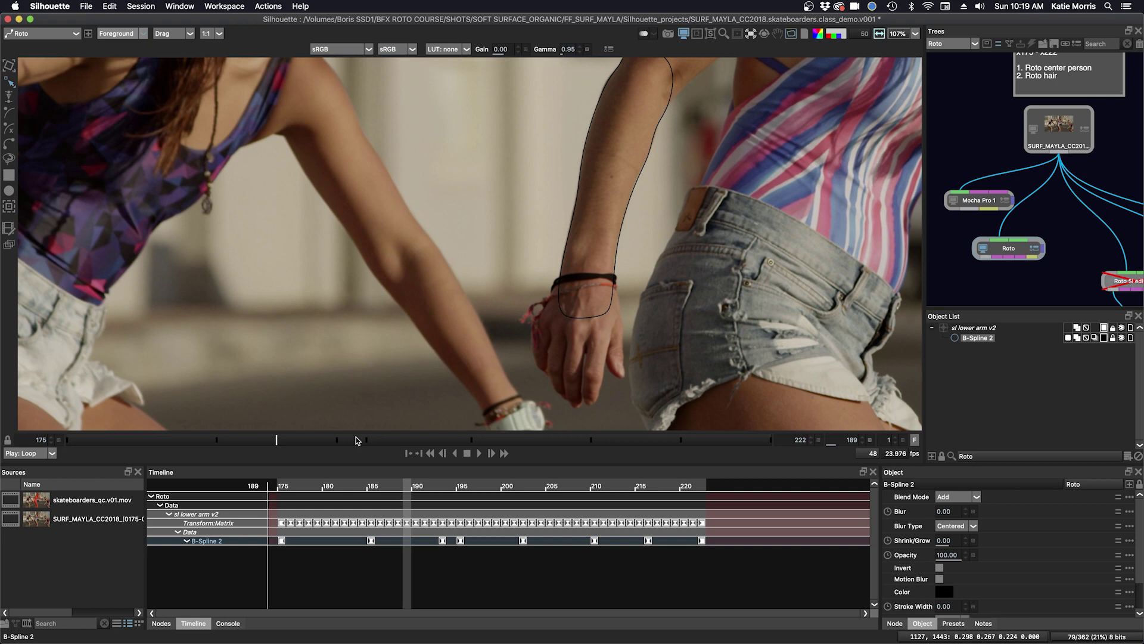
drag(356, 440, 507, 483)
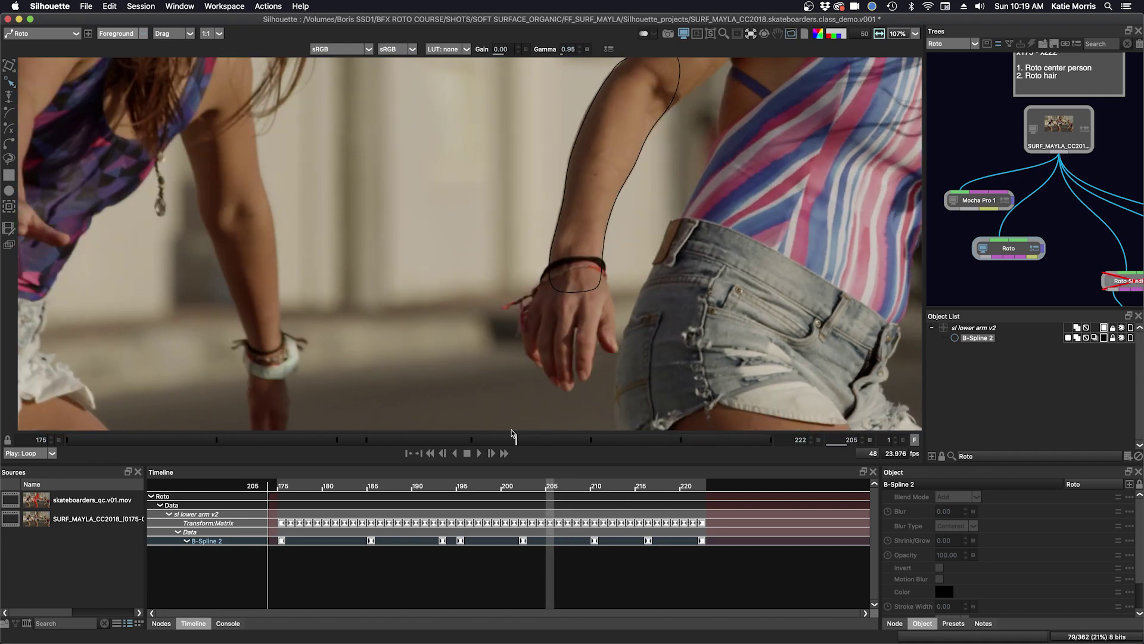
click(504, 439)
click(514, 439)
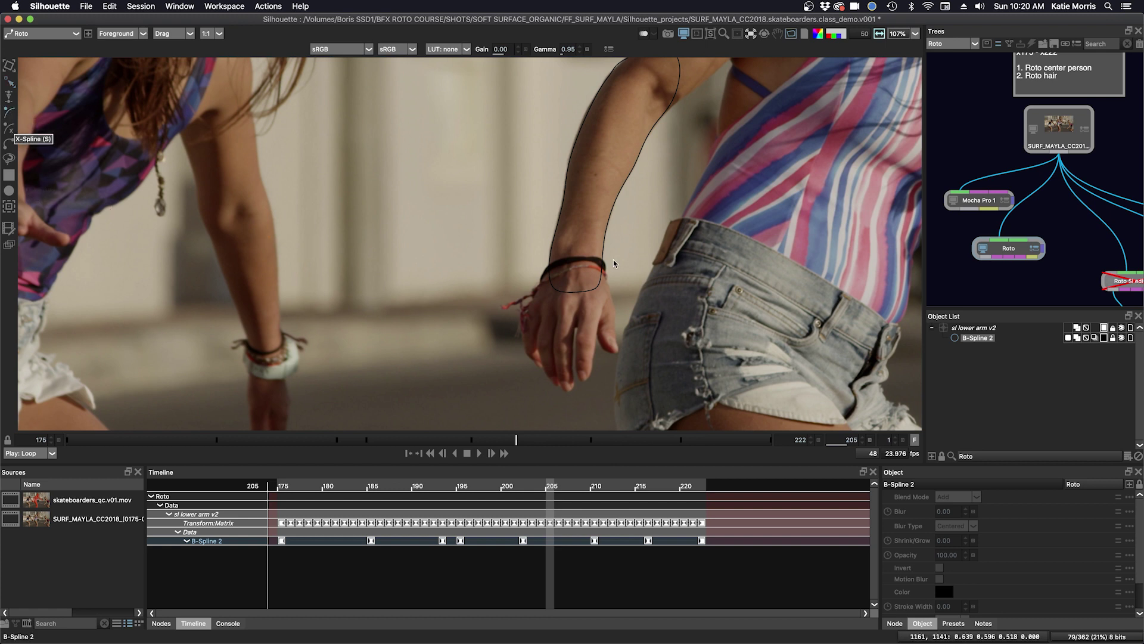
click(552, 261)
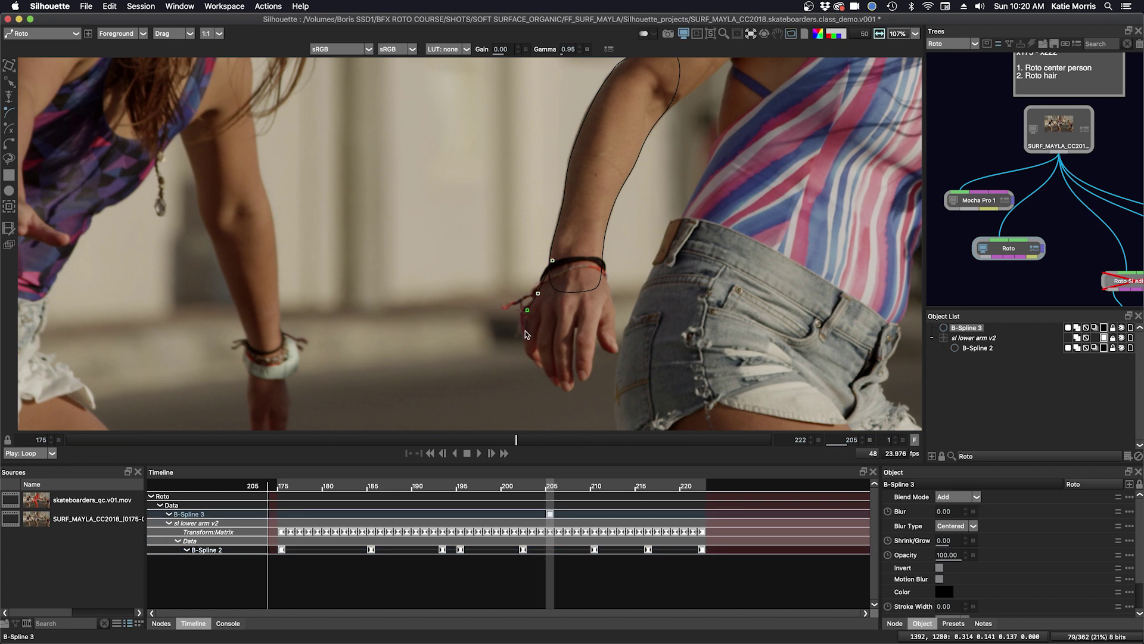
click(596, 335)
click(604, 311)
click(563, 249)
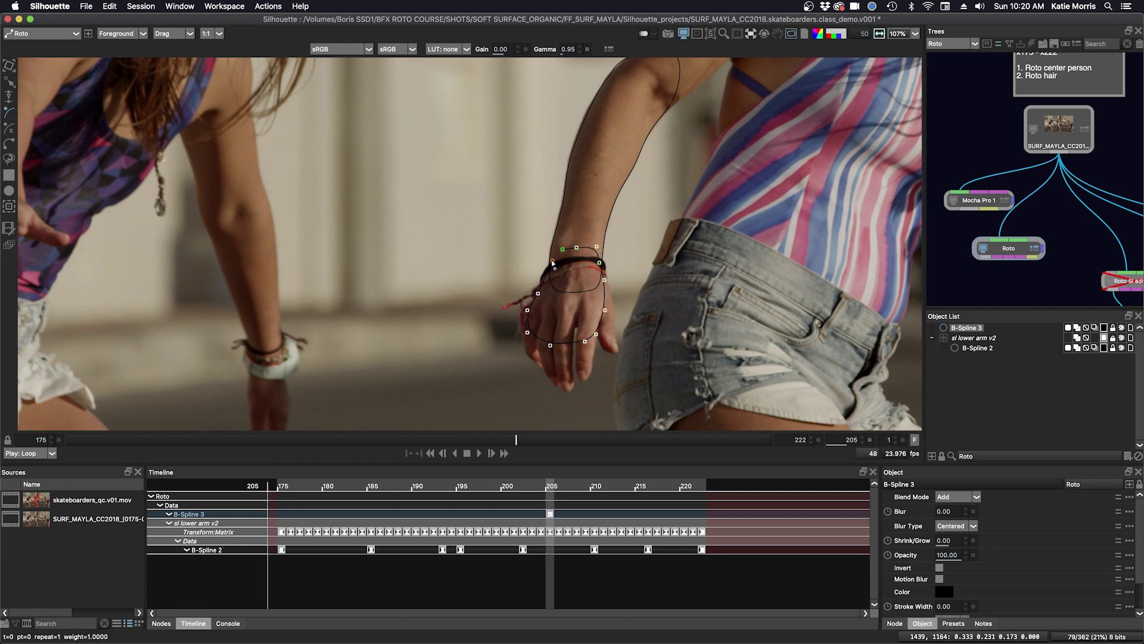
click(549, 264)
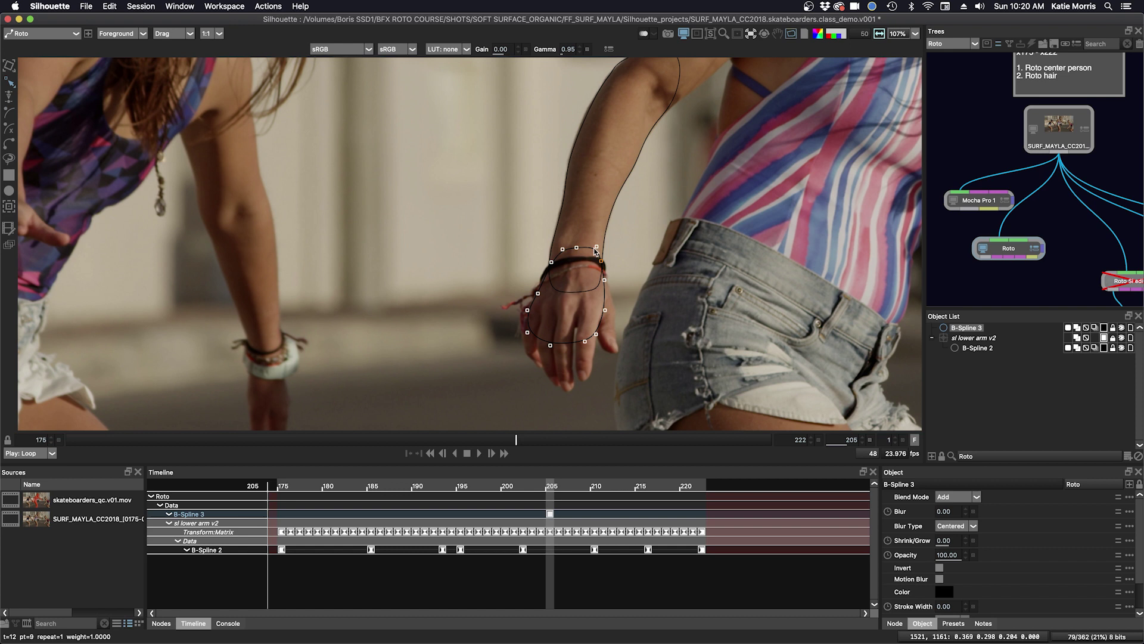
Adjust the rough hand shape's control points at the wrist and on both edges of the hand.
drag(597, 247, 558, 251)
drag(597, 333, 594, 331)
drag(527, 310, 526, 312)
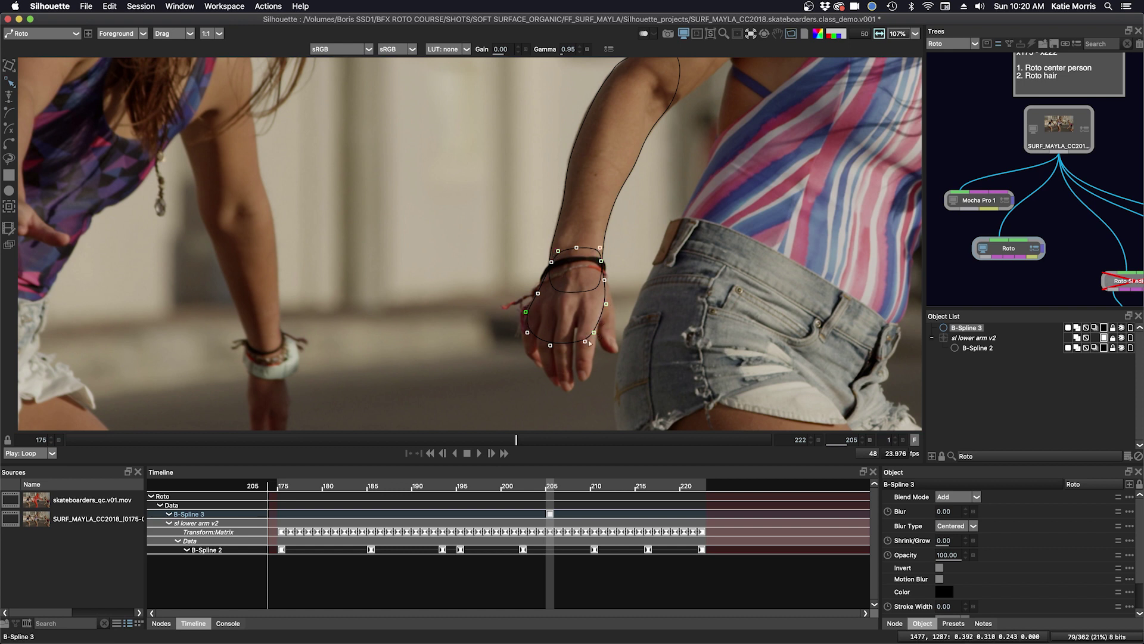
drag(594, 331, 595, 331)
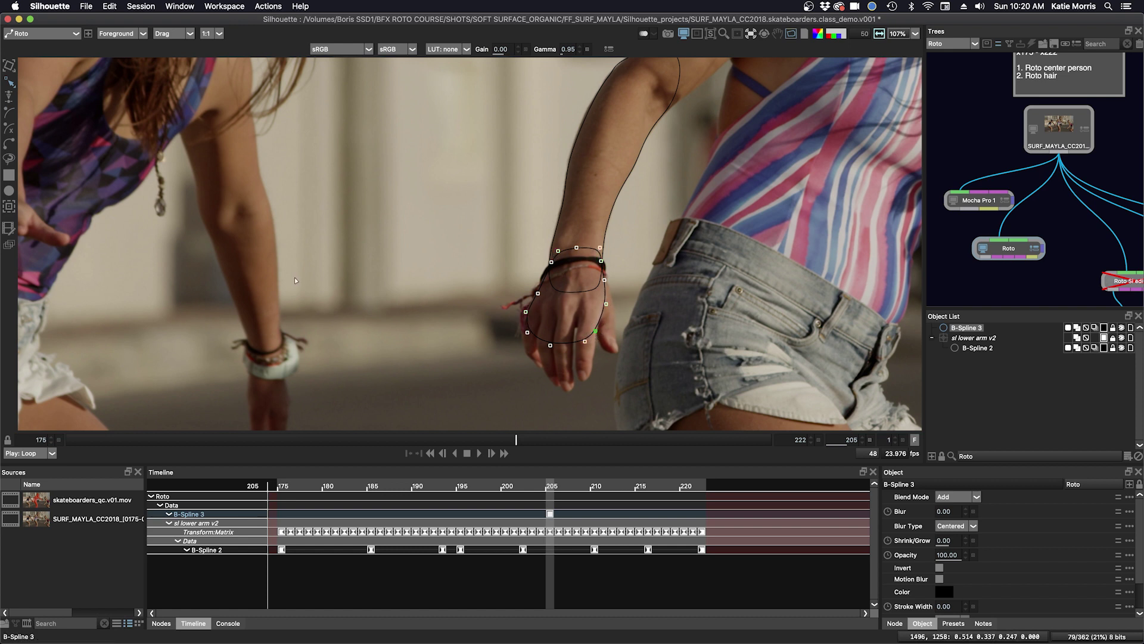
Track the rough hand shape forward from frame 205 to frame 222 with the Mocha Tracker.
click(8, 207)
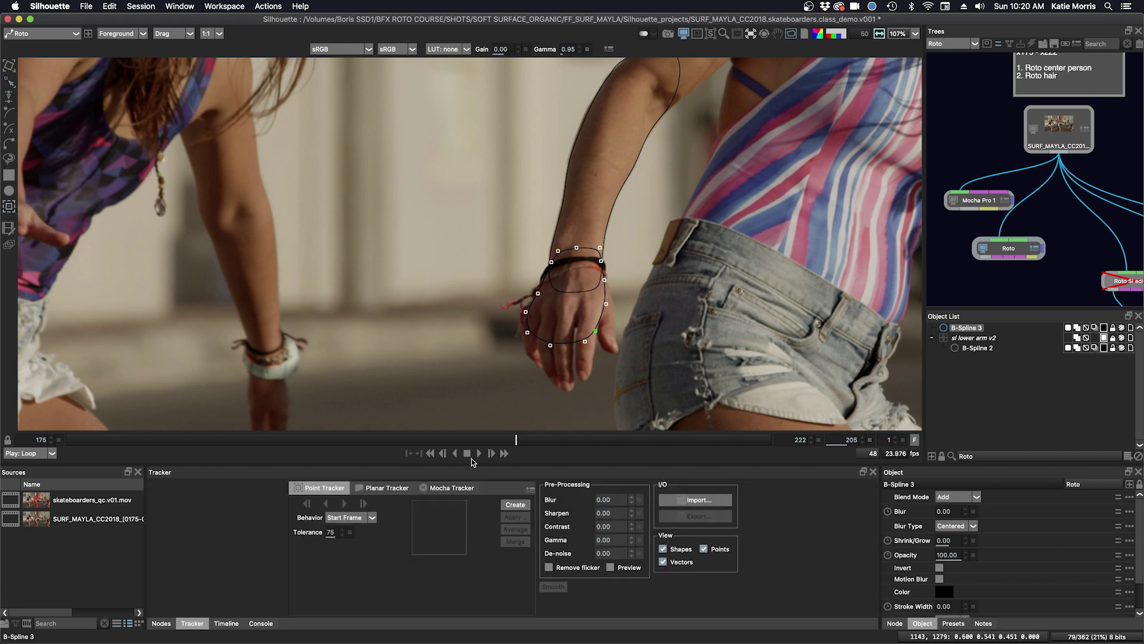
click(456, 490)
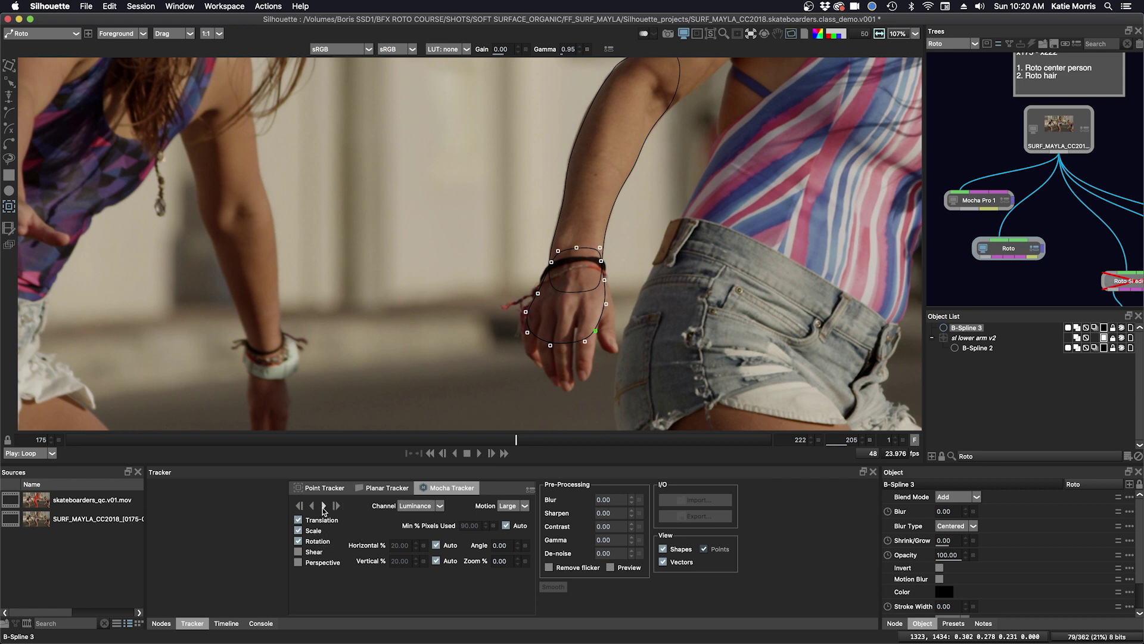
click(324, 506)
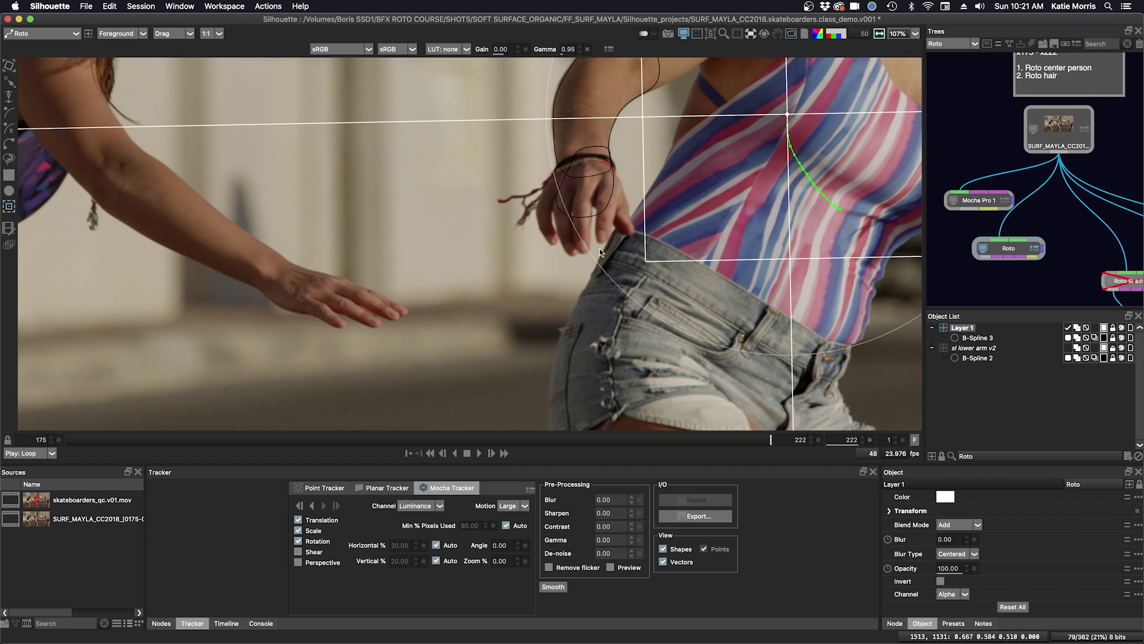
Remove the tracked matrix animation from Layer 1's transform.
double_click(966, 329)
click(894, 623)
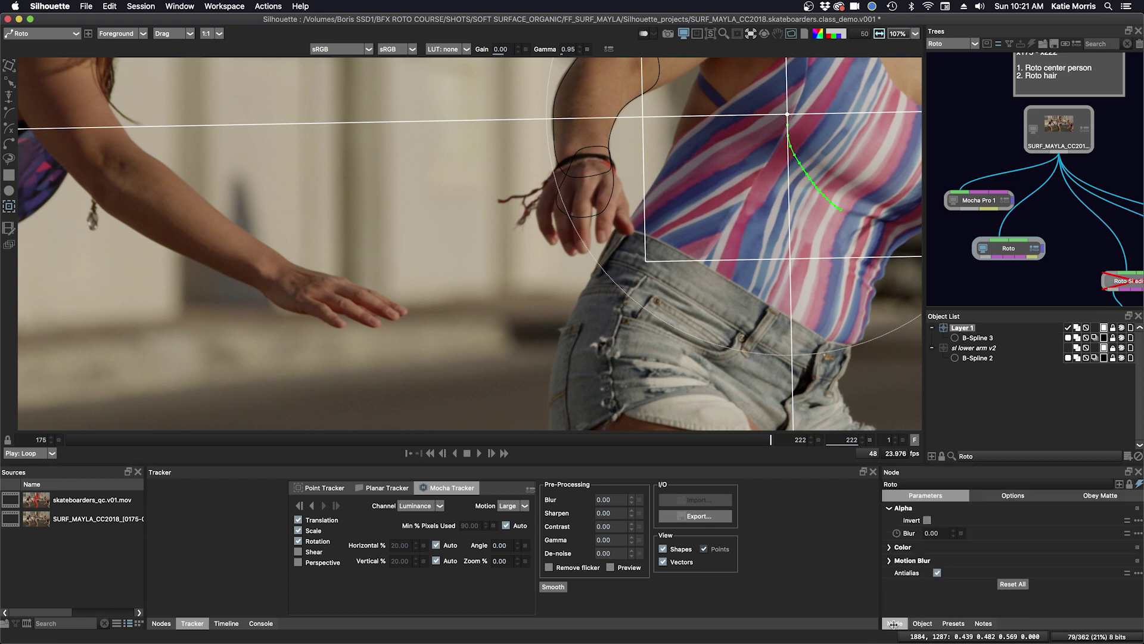
click(923, 623)
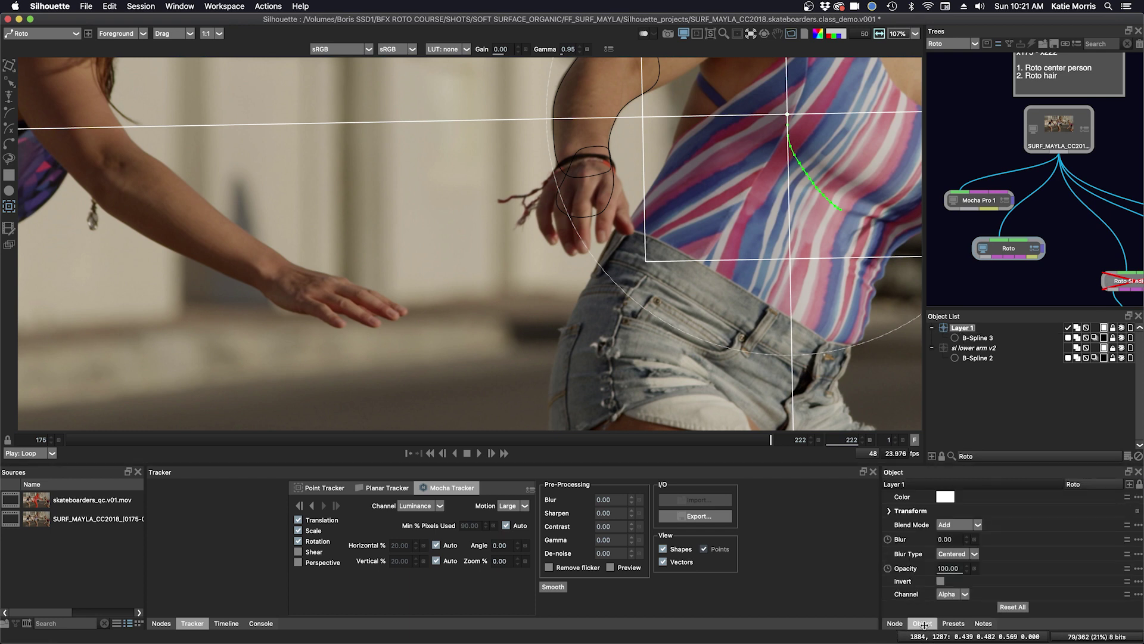
click(889, 511)
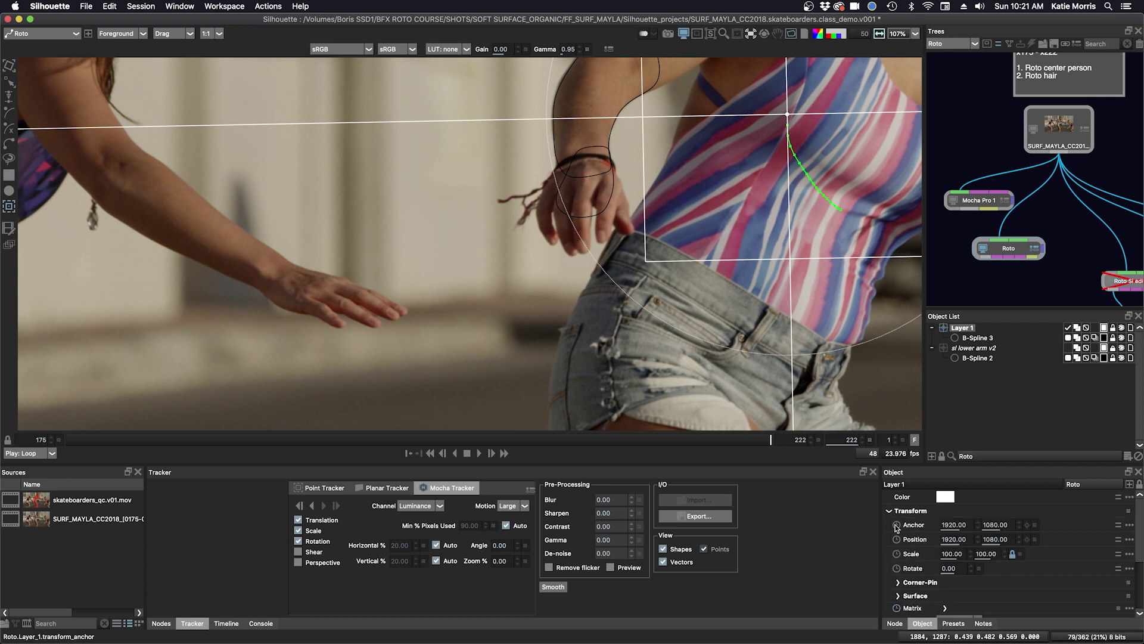
click(897, 608)
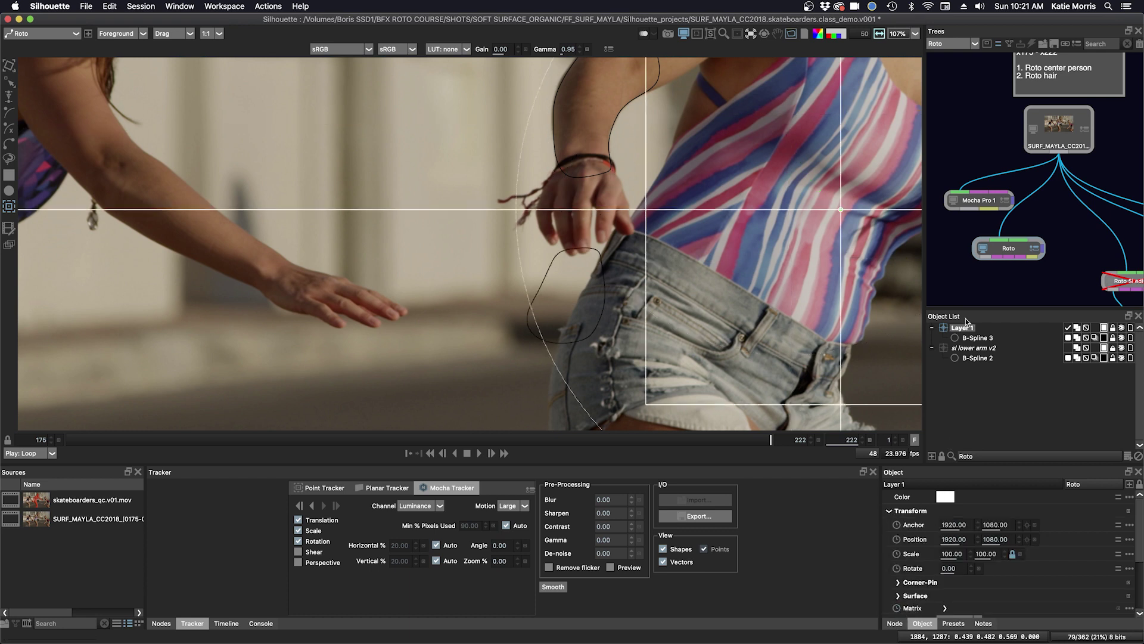
Return to frame 205 and reshape the rough hand spline's points to cover more of the hand's outer edge and knuckles.
click(977, 339)
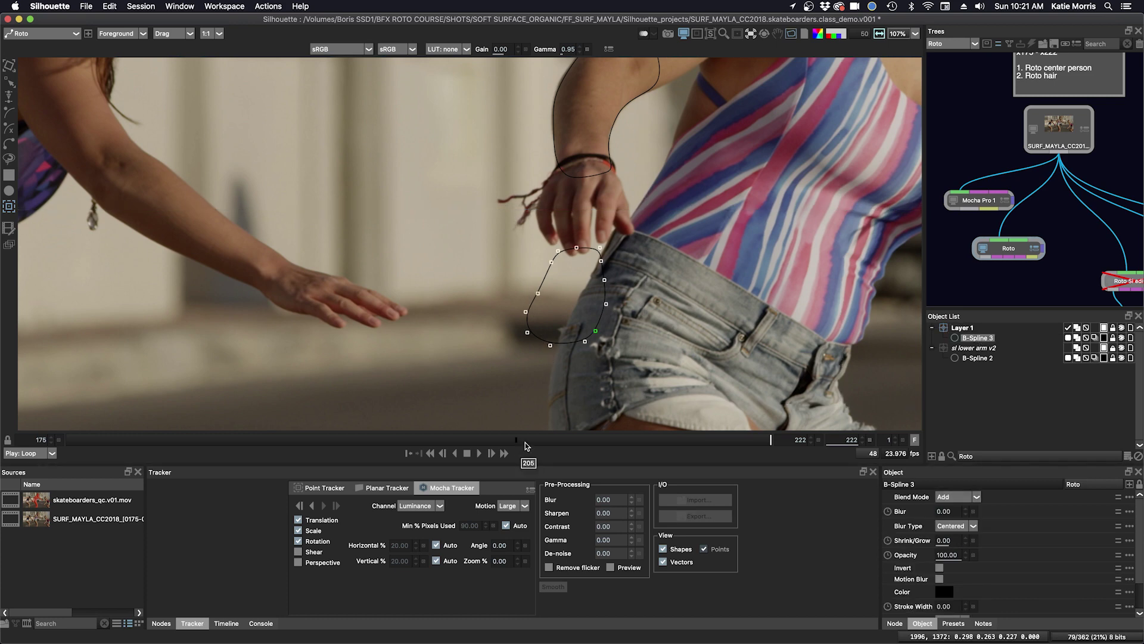
click(518, 443)
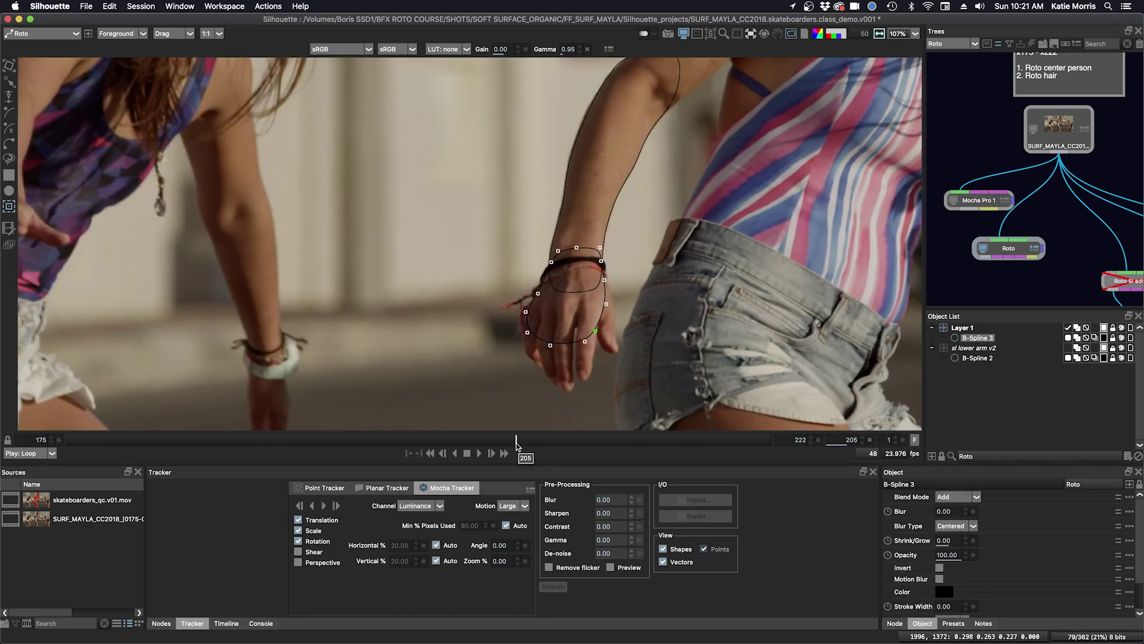
click(539, 302)
key(r)
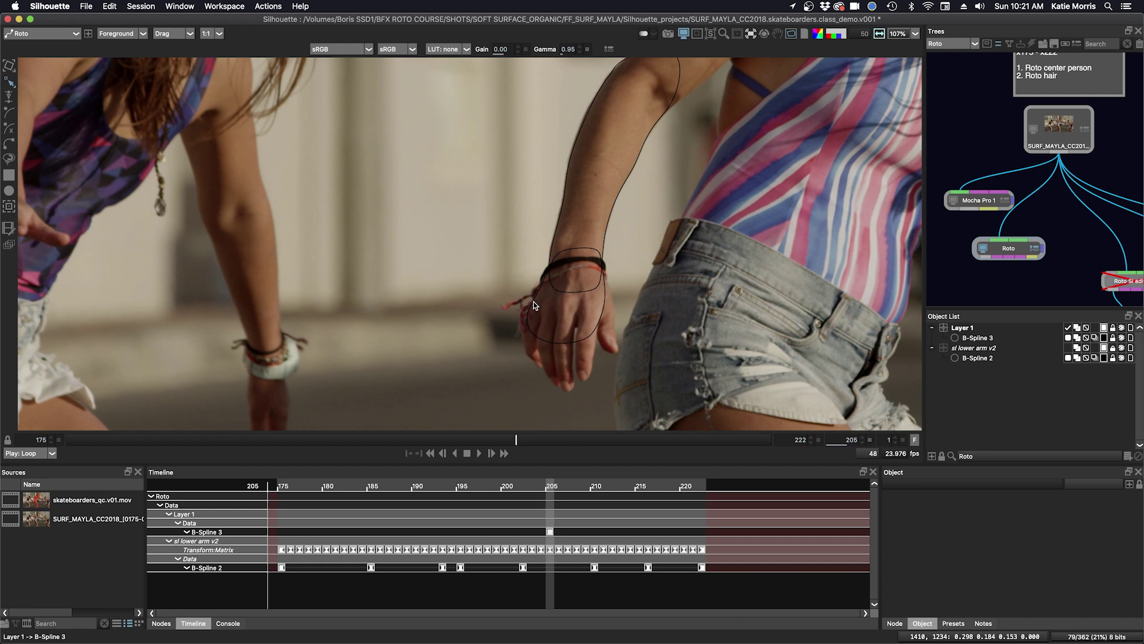
drag(537, 295, 585, 337)
drag(551, 262, 549, 252)
drag(531, 291, 531, 289)
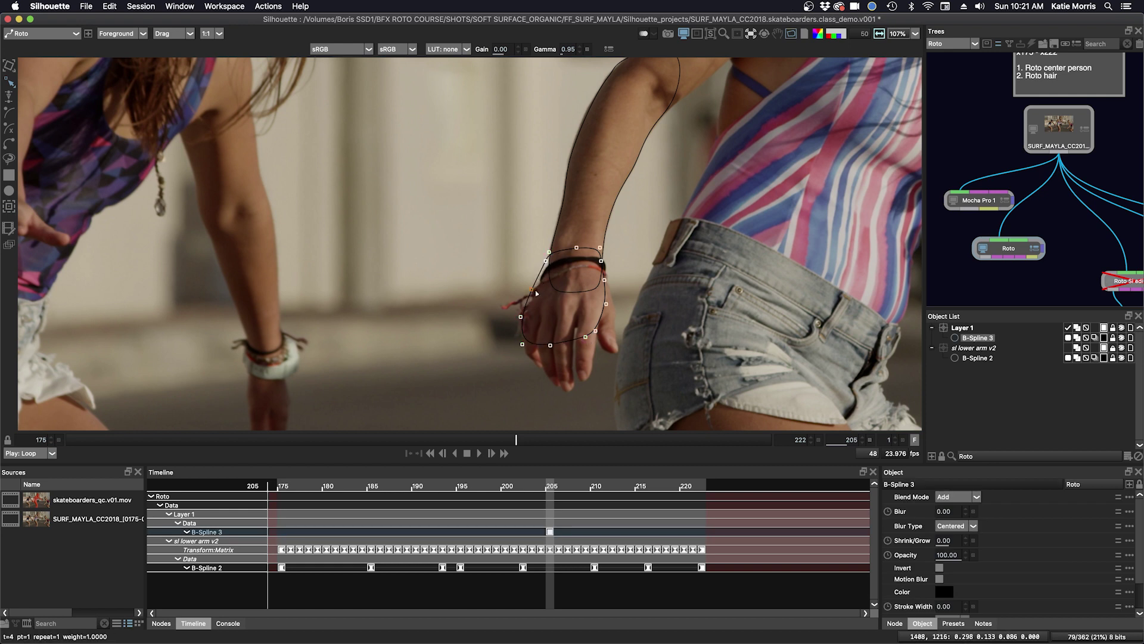
Track the reshaped hand spline with the Mocha Tracker from frame 205 forward to 222 and backward to 175.
key(t)
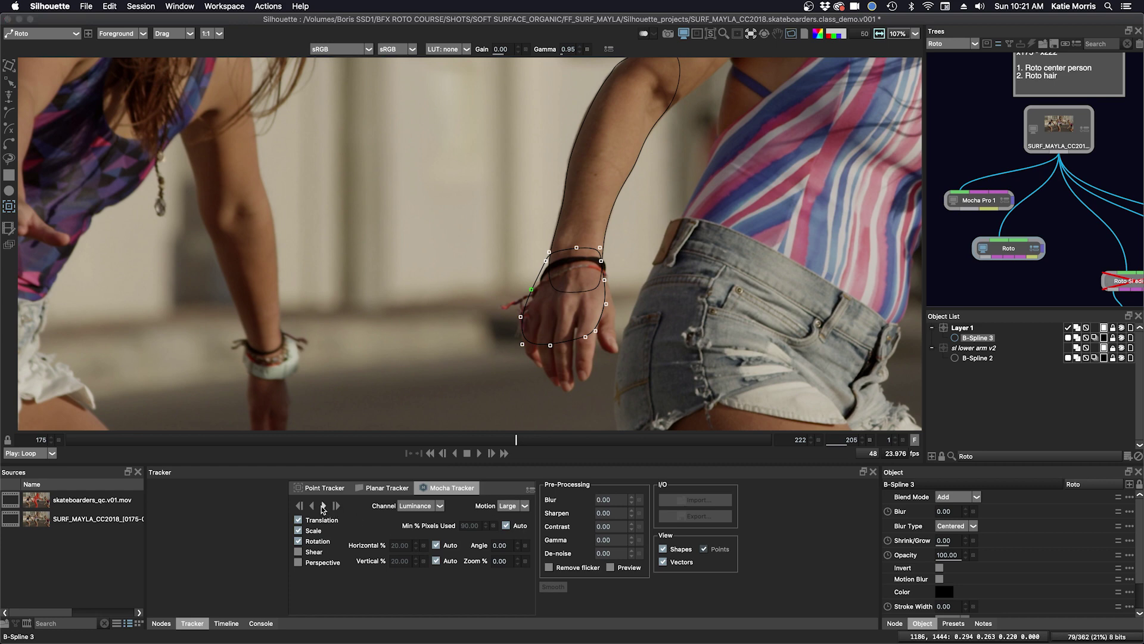
click(324, 505)
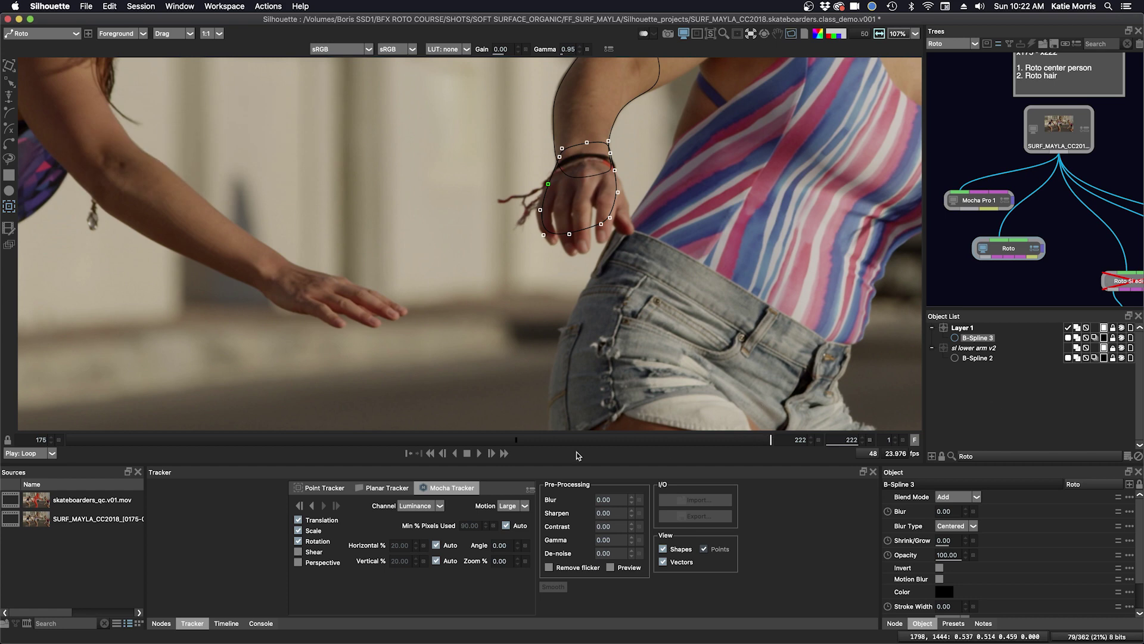
click(518, 442)
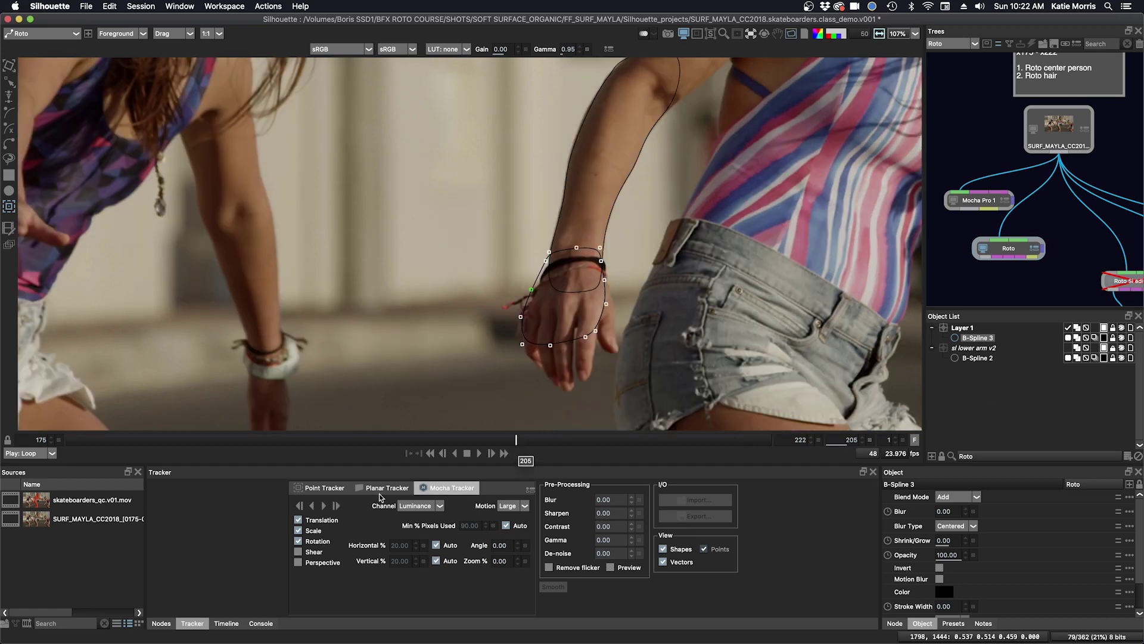
click(311, 505)
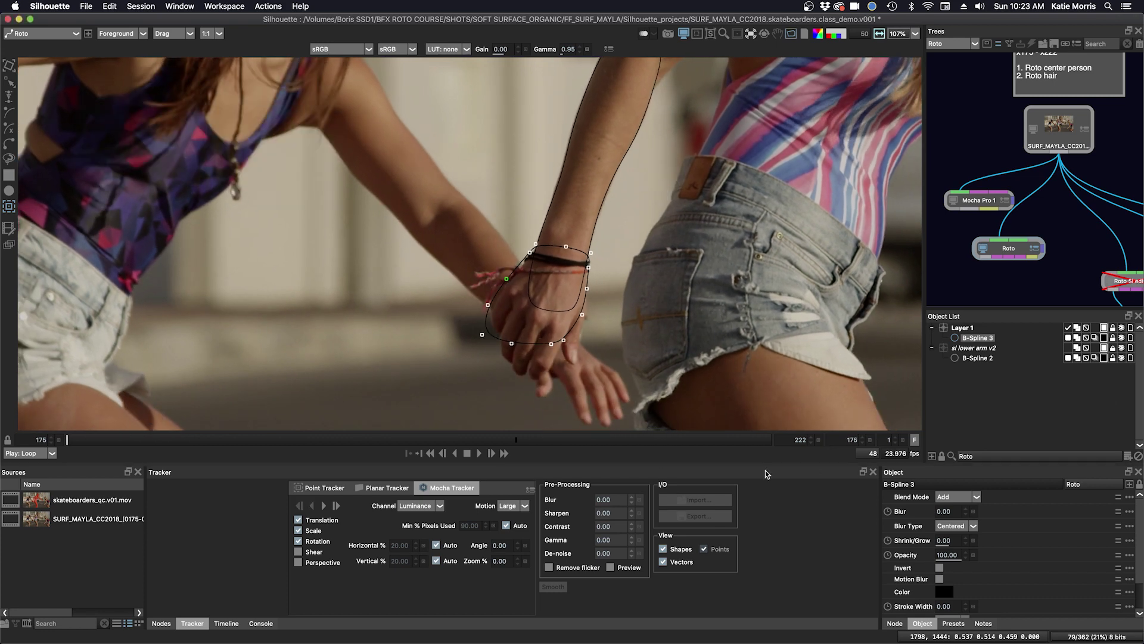
Go to frame 206, then hide and lock the spline used for tracking the hand.
click(546, 439)
mouse_move(550, 439)
mouse_down()
mouse_move(562, 439)
mouse_move(503, 439)
mouse_move(547, 440)
mouse_up()
key(z)
scroll(560, 332, up, 8)
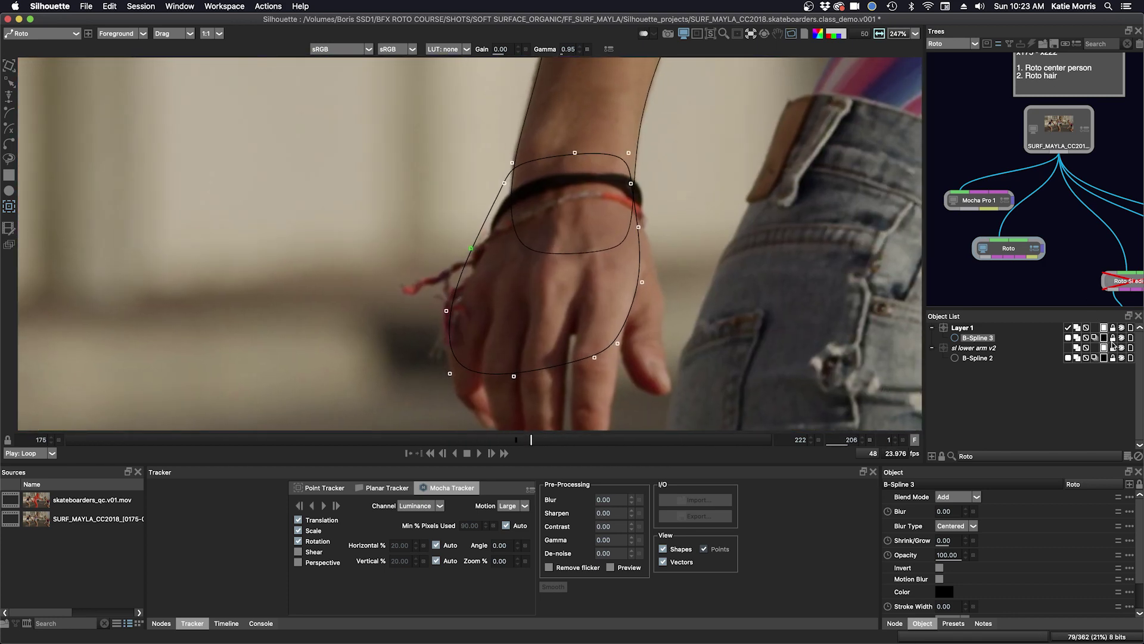
click(1122, 338)
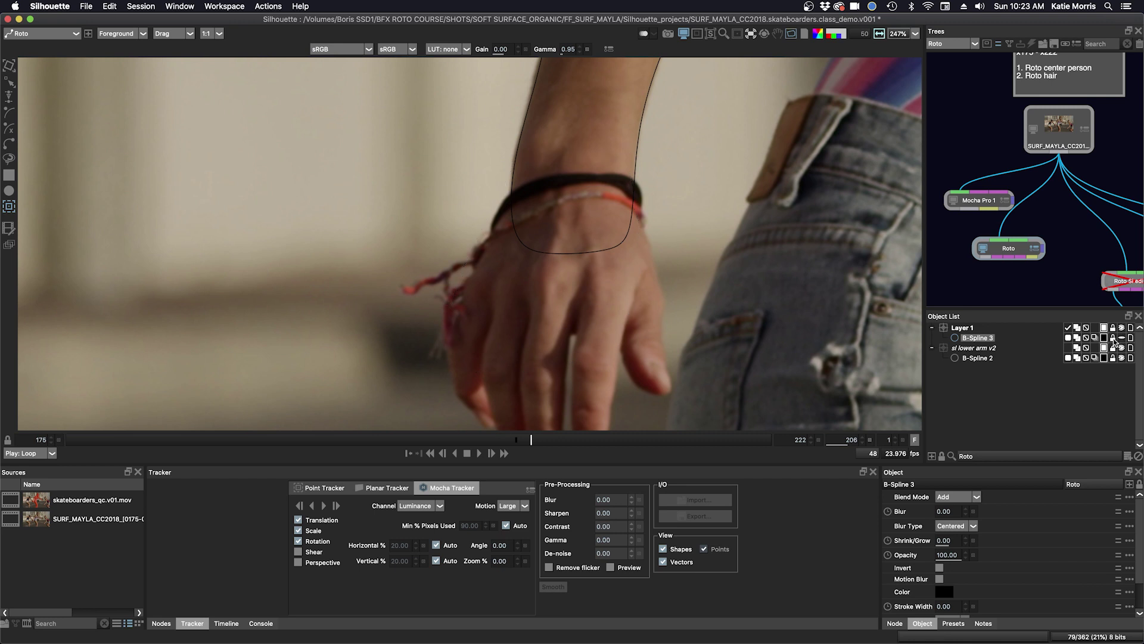
click(1112, 338)
Draw a detailed closed B-spline in Layer 1 along the wrist, hand edges and knuckles at frame 206.
key(b)
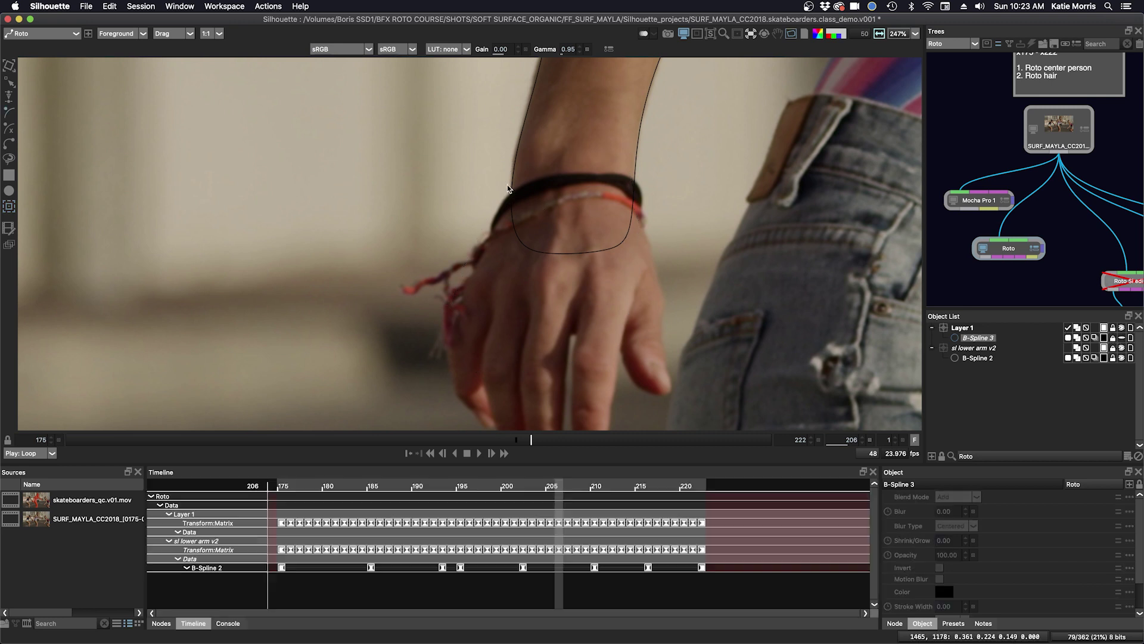
click(512, 179)
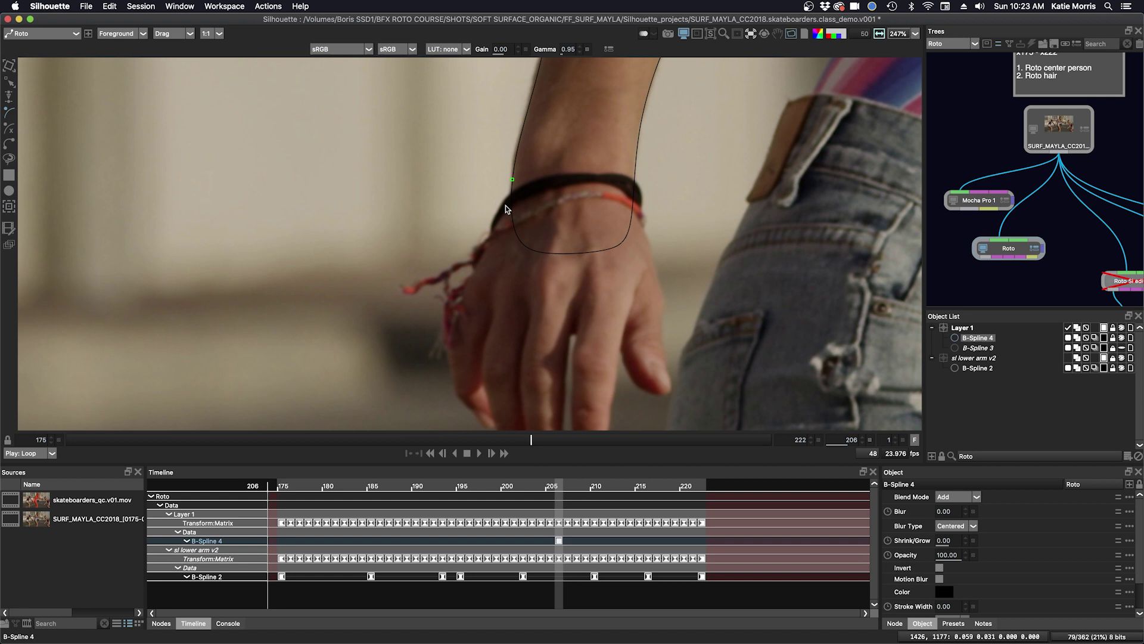
click(508, 205)
click(494, 231)
click(488, 250)
click(481, 265)
click(467, 278)
click(460, 292)
click(509, 343)
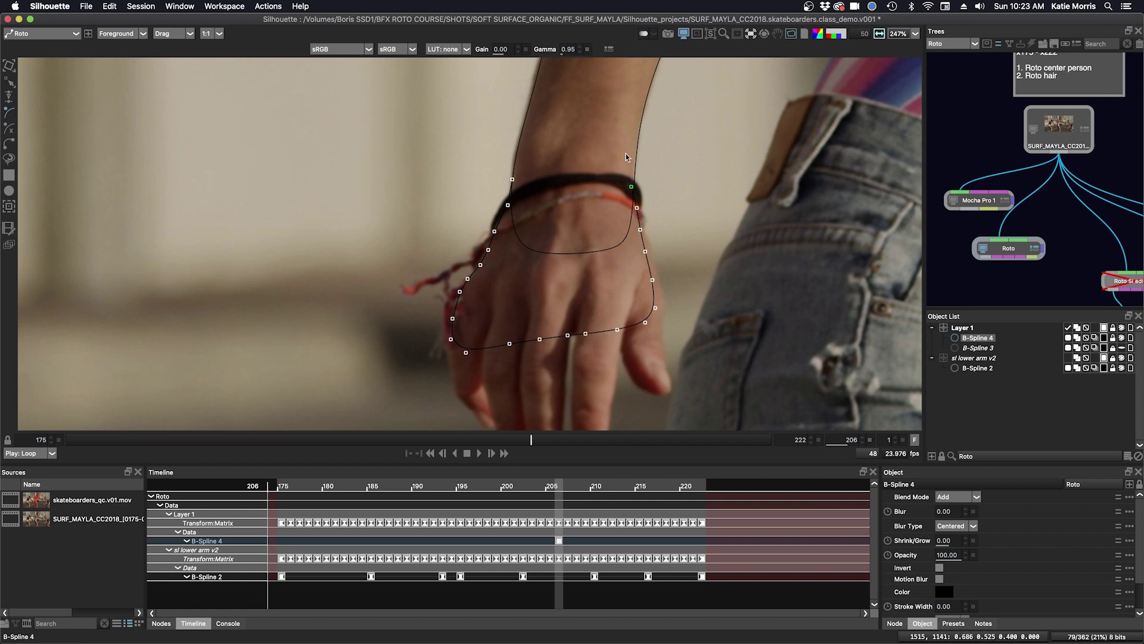
click(516, 158)
click(510, 185)
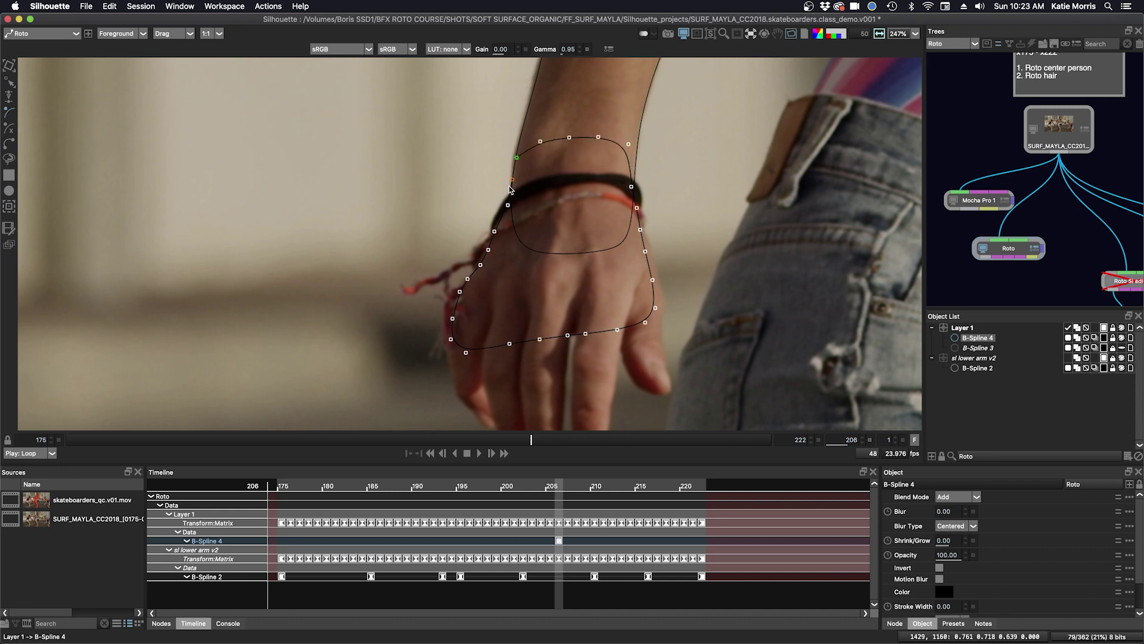
Add a point beside the bracelet on the new hand shape and fit the nearby wrist and outer-hand points to the edge.
click(508, 211)
click(486, 272)
key(super+z)
drag(508, 211, 498, 181)
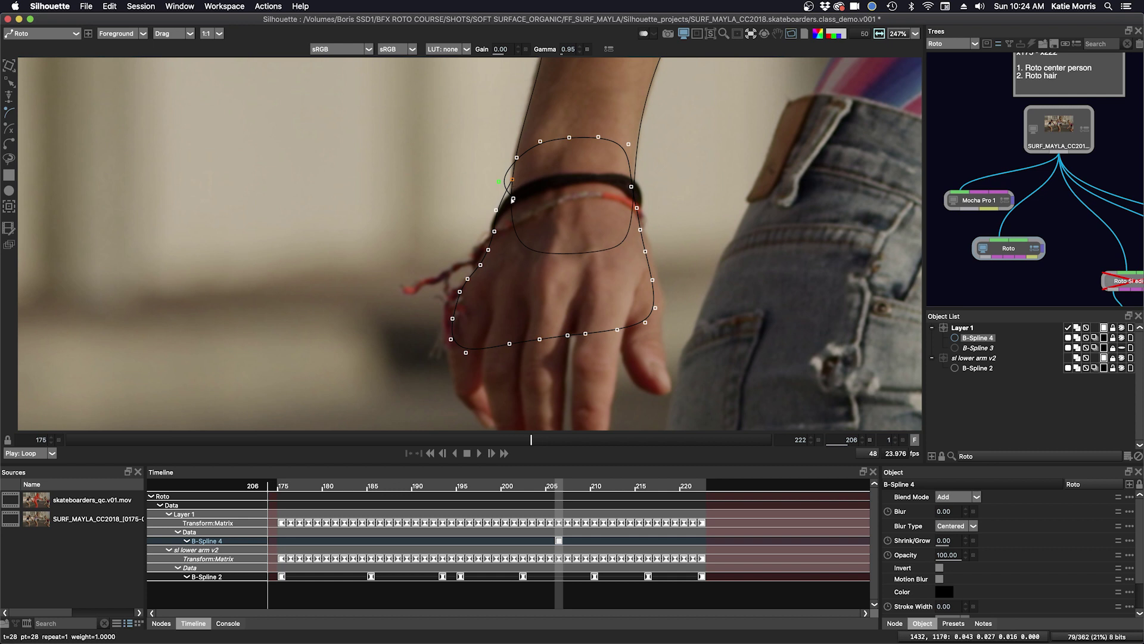
drag(501, 186, 509, 199)
mouse_move(499, 182)
mouse_down()
mouse_move(512, 175)
mouse_move(512, 186)
mouse_up()
drag(480, 265, 479, 264)
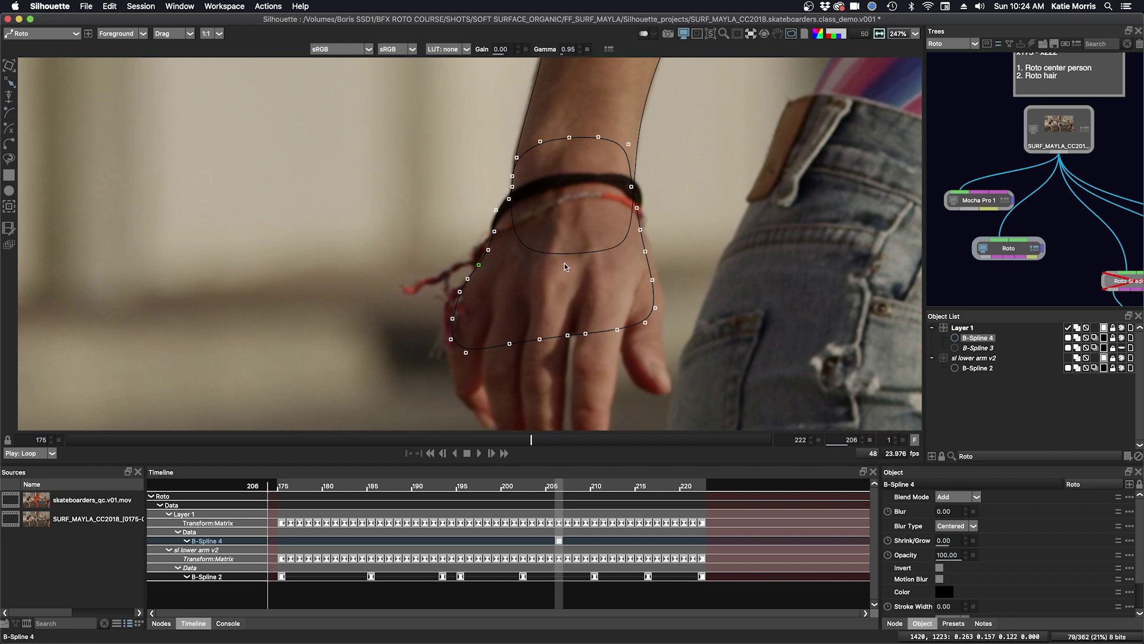
Fit the hand shape's thumb-side points to the hand edge and straighten its upper edge across the wrist at frame 206.
drag(620, 201, 660, 307)
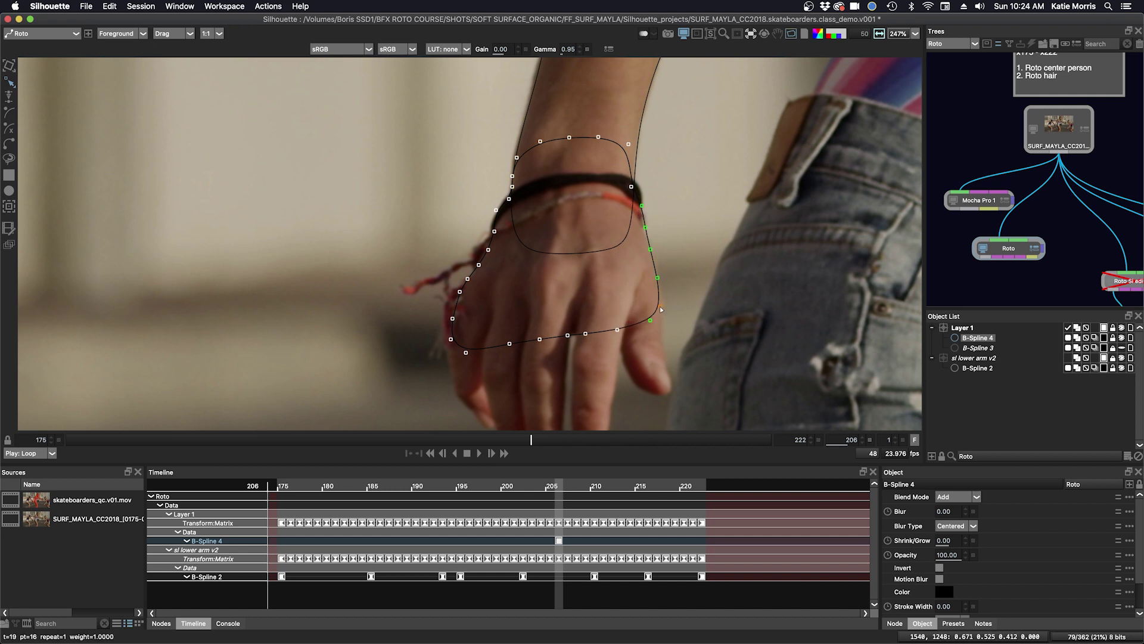
drag(628, 144, 640, 135)
click(640, 136)
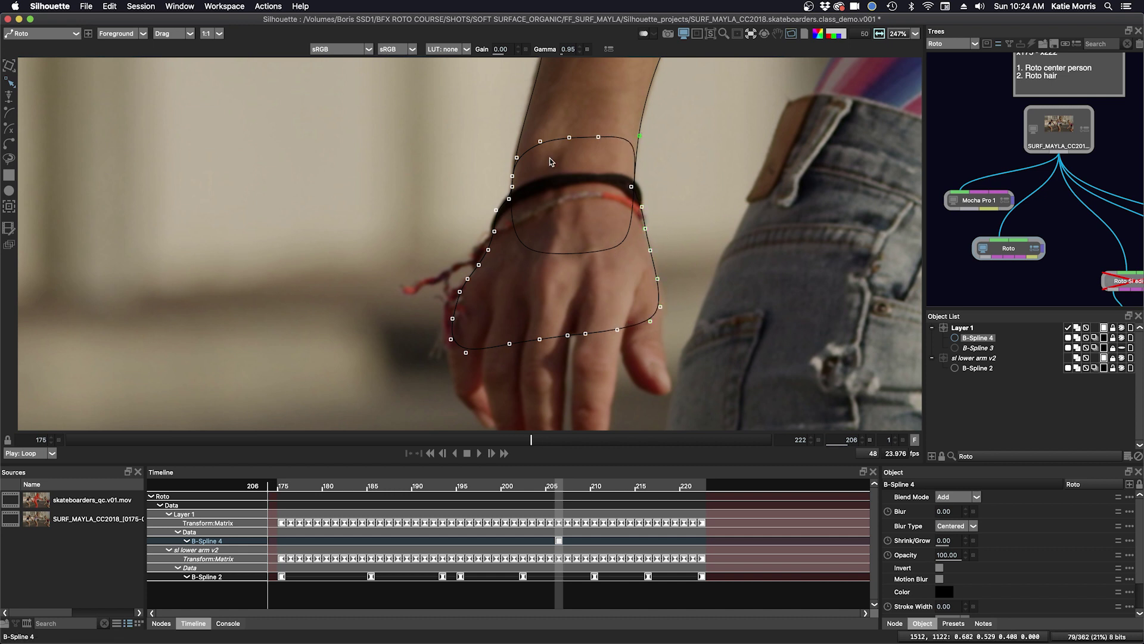
click(515, 152)
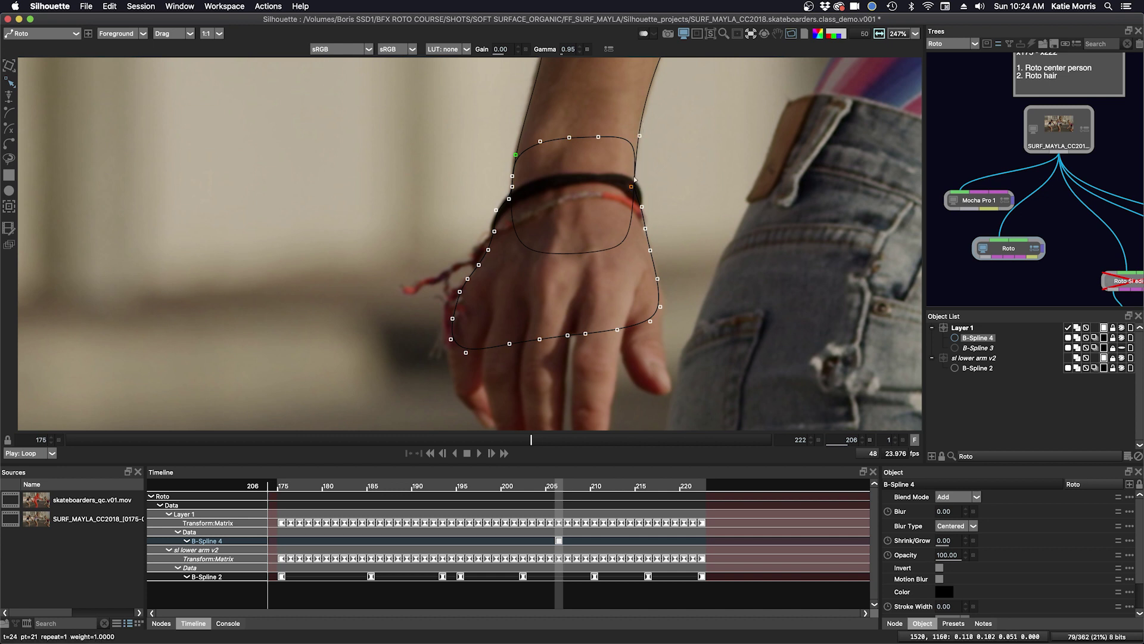
drag(598, 137, 631, 172)
drag(604, 130, 601, 178)
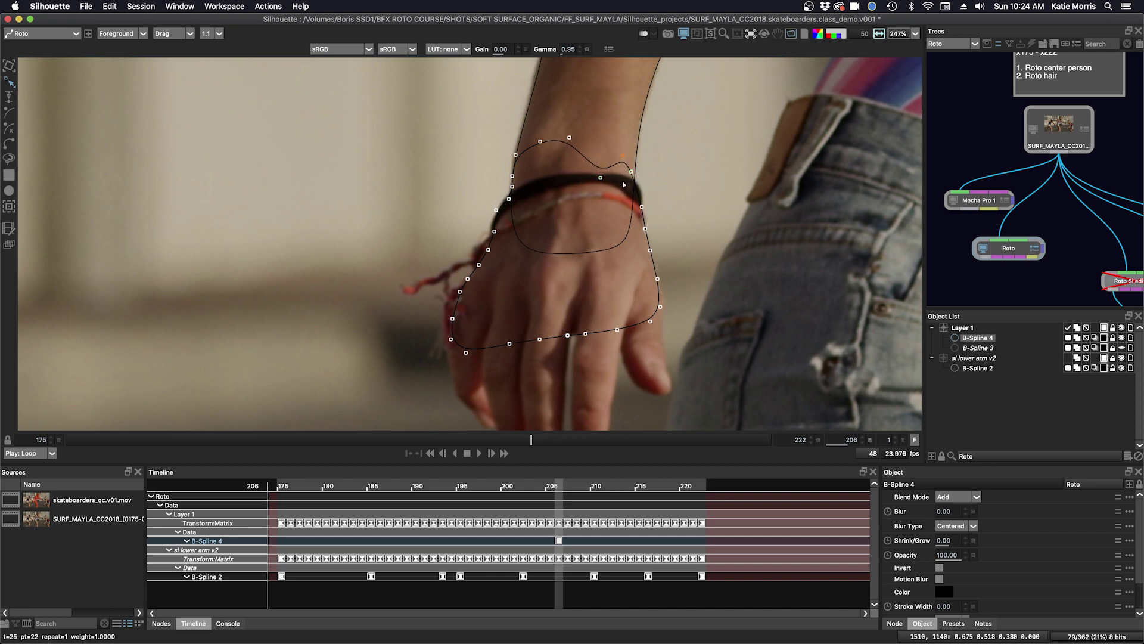
mouse_move(631, 172)
mouse_down()
mouse_move(625, 153)
mouse_move(618, 171)
mouse_move(609, 143)
mouse_move(632, 165)
mouse_up()
mouse_move(612, 154)
mouse_down()
mouse_move(635, 173)
mouse_move(612, 134)
mouse_up()
drag(540, 142, 540, 135)
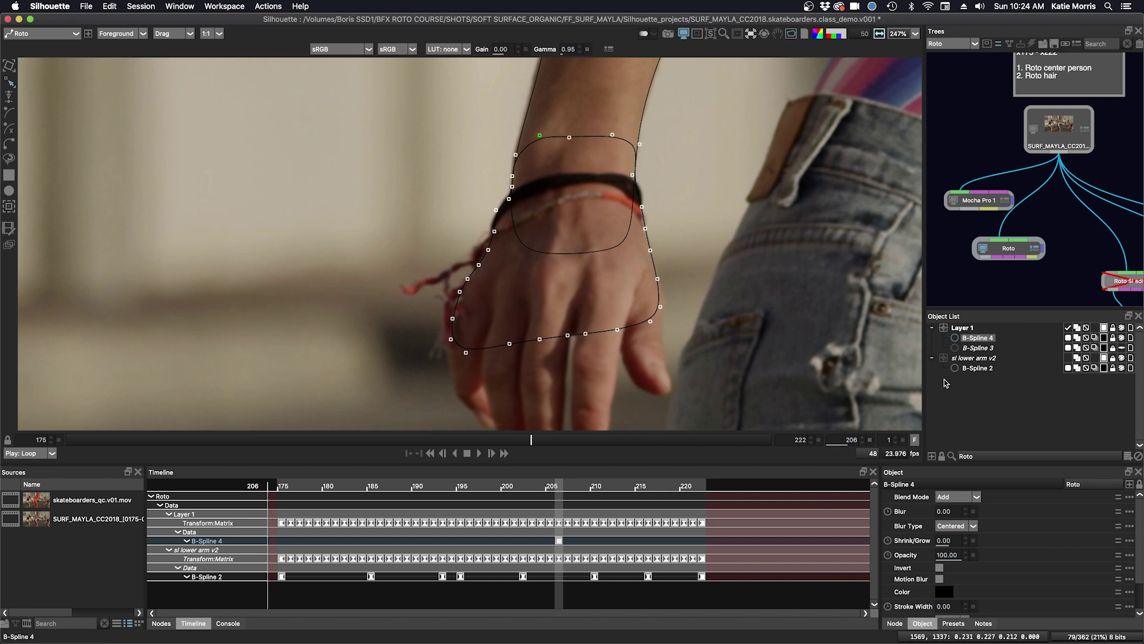
Set the outline color of the hand shape B-Spline 4 to Cyan.
click(1104, 337)
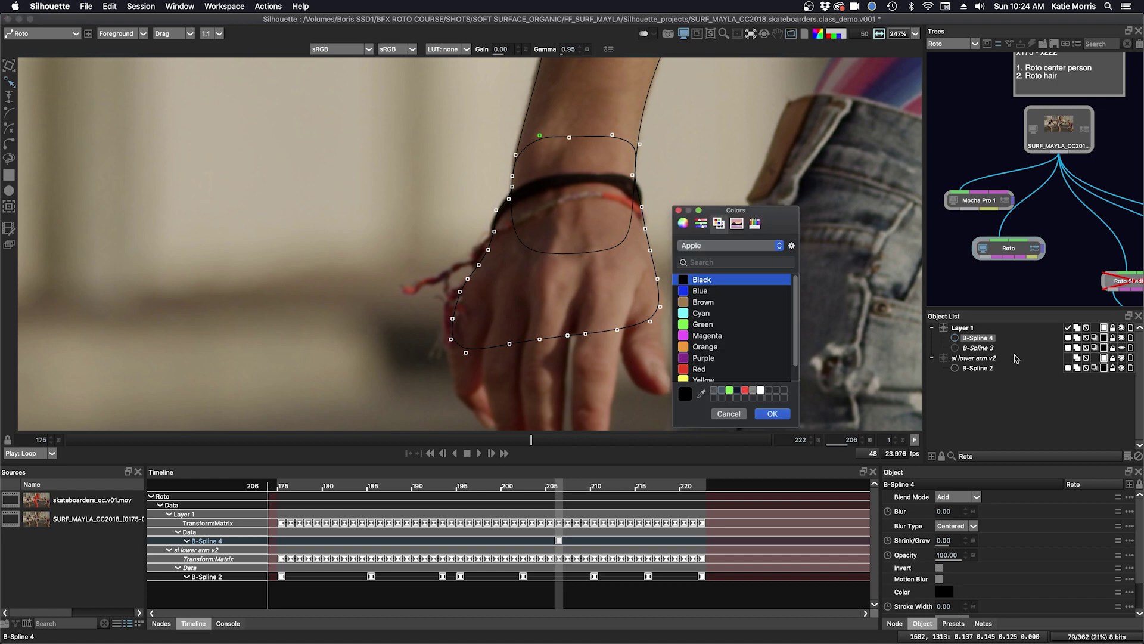
click(686, 314)
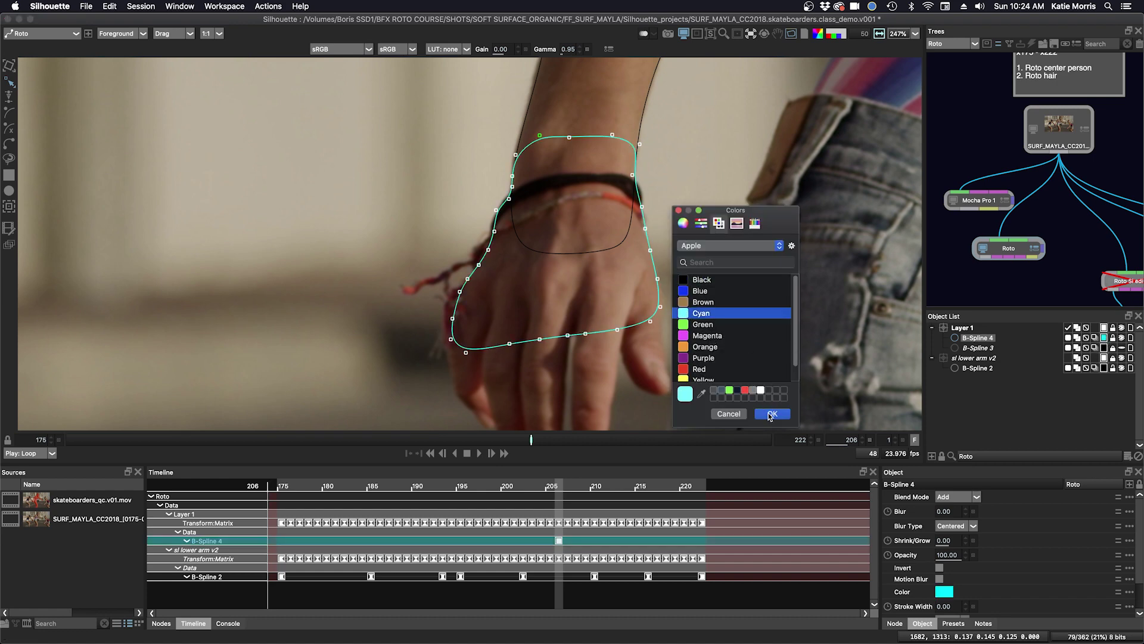
click(772, 413)
Stabilize the viewer on Layer 1 of the Roto node.
mouse_move(536, 441)
mouse_down()
mouse_move(655, 443)
mouse_move(516, 442)
mouse_up()
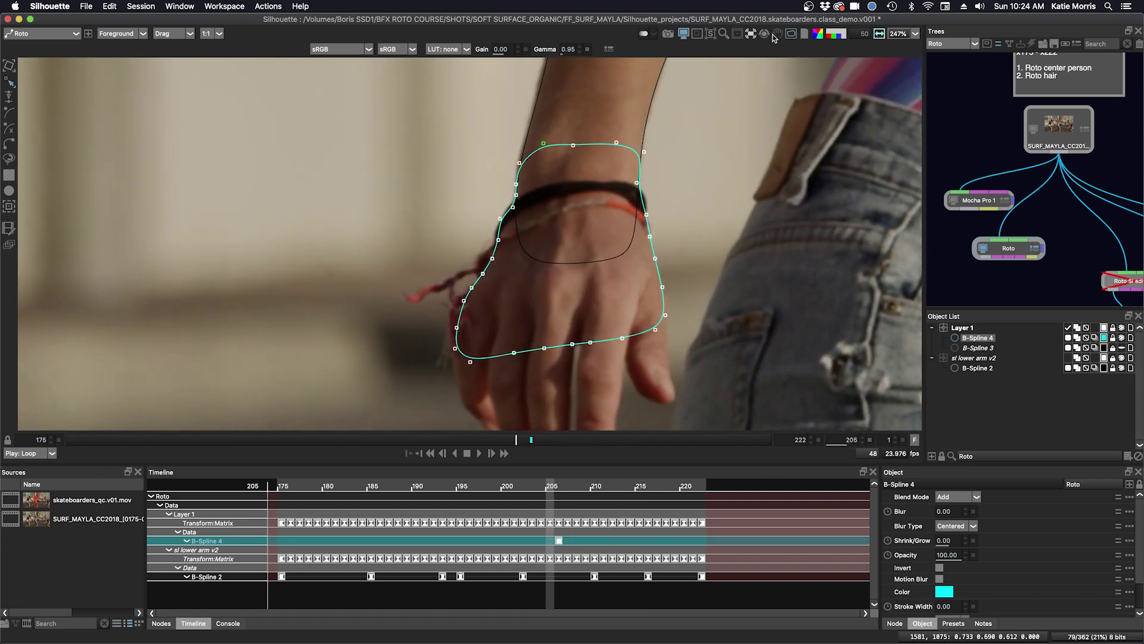
click(751, 34)
mouse_move(773, 71)
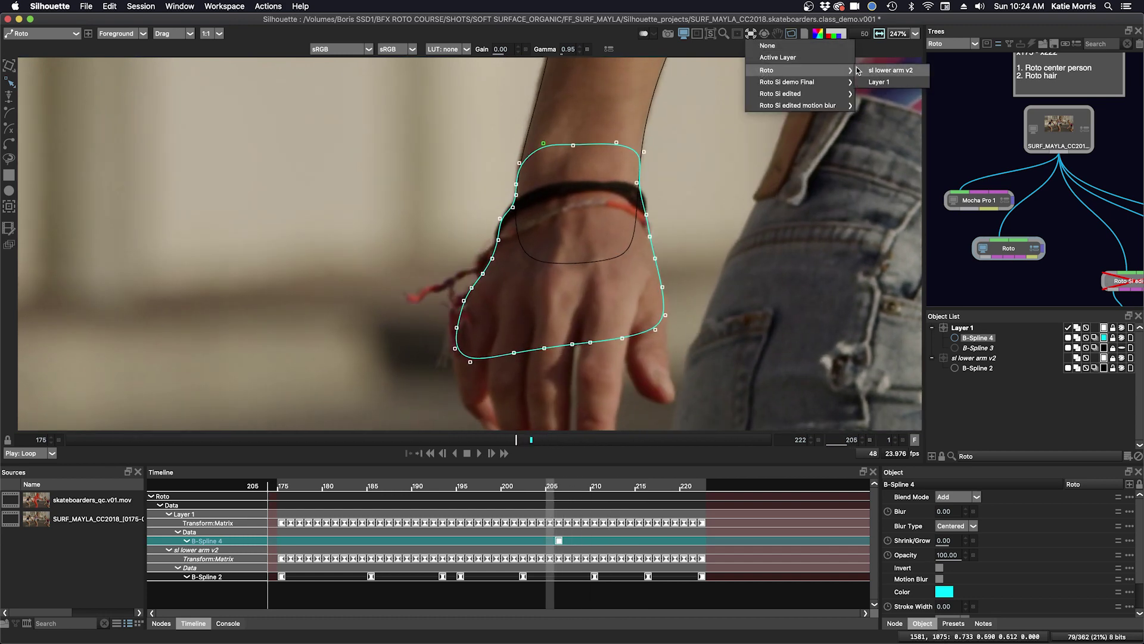
click(879, 84)
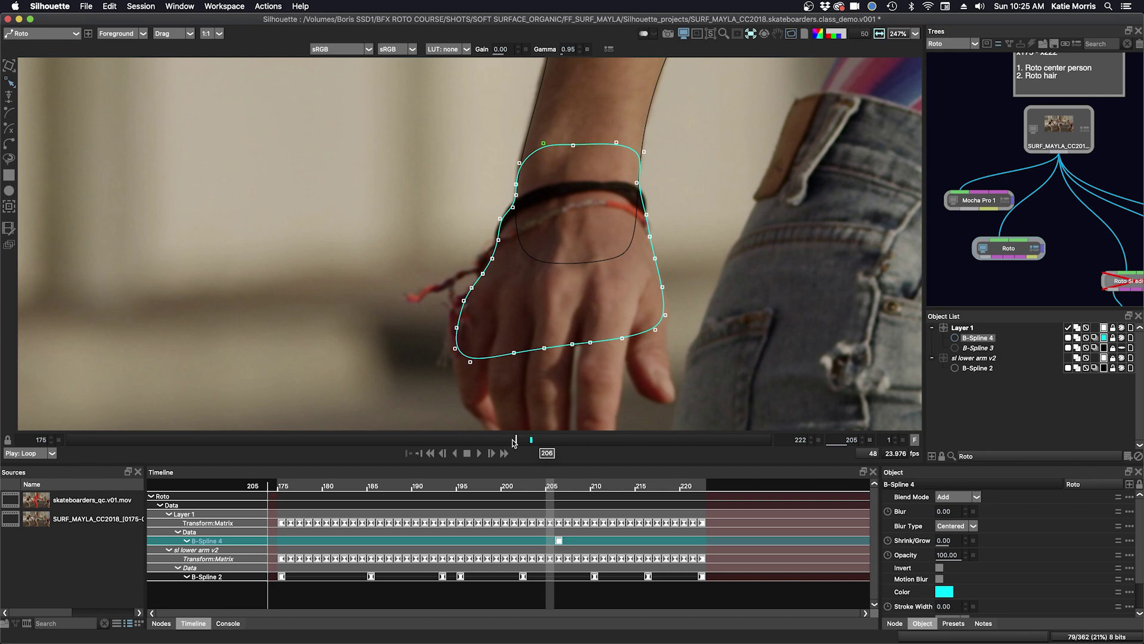
Fit the hand shape's points along the wrist and little-finger side to the hand edge at frame 222.
click(532, 442)
drag(531, 439, 585, 442)
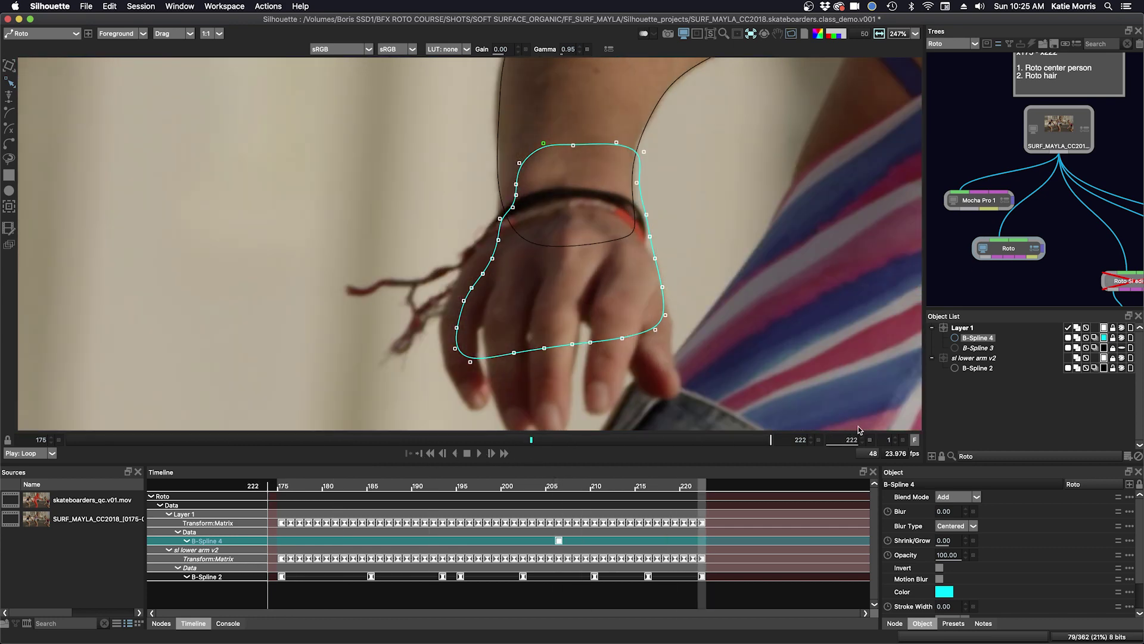
mouse_move(755, 440)
mouse_down()
mouse_move(695, 439)
mouse_move(775, 440)
mouse_up()
drag(444, 365, 536, 188)
drag(515, 352, 442, 262)
drag(466, 358, 462, 349)
drag(488, 254, 483, 240)
drag(495, 235, 473, 258)
Raise the knuckle-line points and fit the thumb-side wrist and outer-hand points of the hand shape at frame 222.
drag(462, 348, 509, 327)
drag(544, 348, 575, 320)
drag(590, 342, 594, 325)
drag(679, 130, 642, 238)
drag(621, 338, 622, 333)
drag(476, 333, 476, 267)
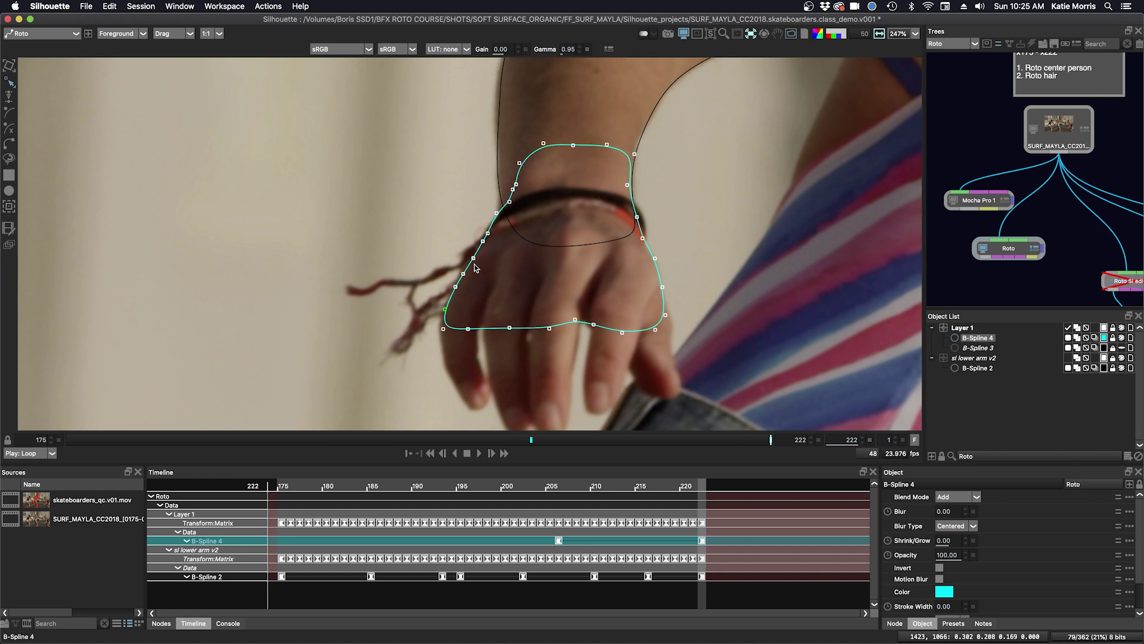
Fit the hand shape's wrist and outer-hand points to the edges at frame 215.
drag(770, 441, 666, 441)
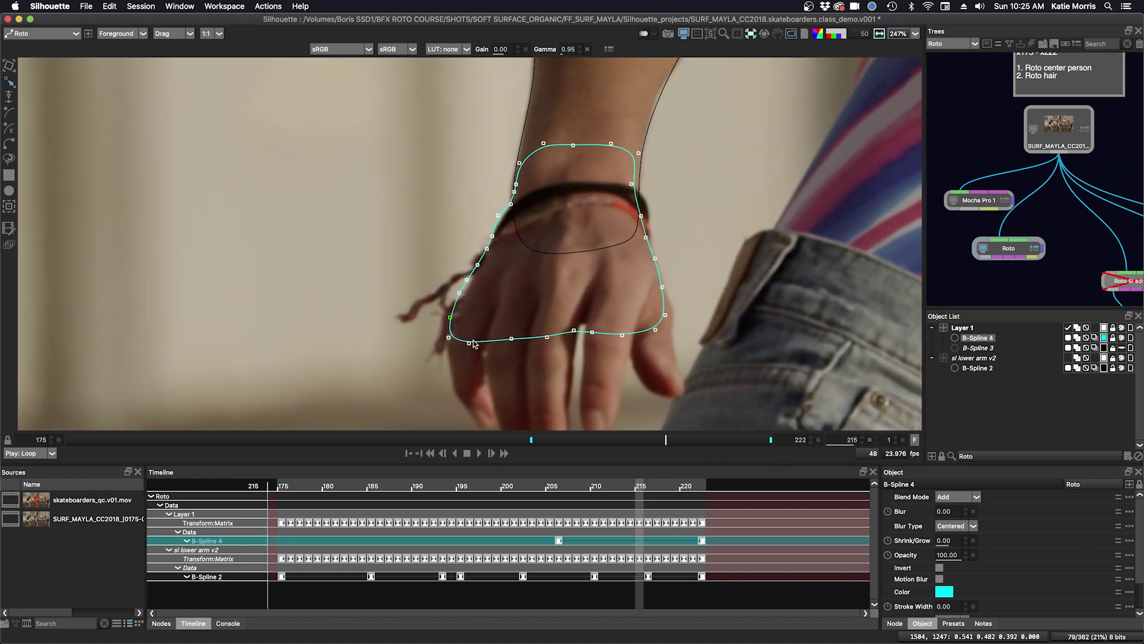
drag(462, 286, 467, 285)
drag(639, 153, 643, 147)
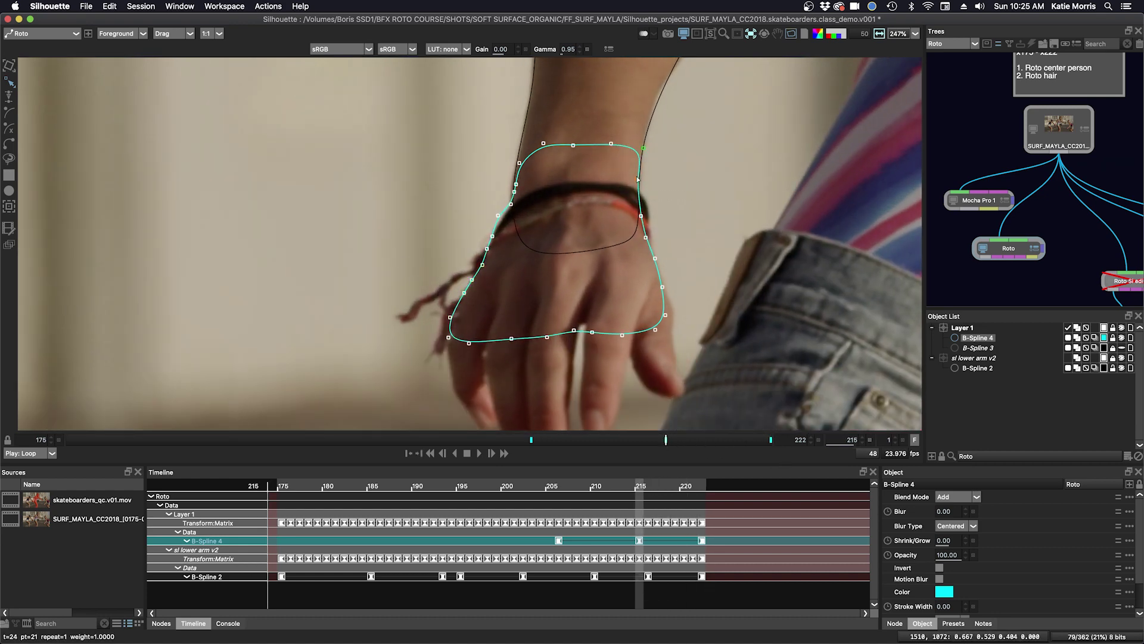
click(516, 184)
drag(485, 132, 501, 217)
key(Left)
Nudge the hand shape's thumb-side points inward and adjust the outer wrist and knuckle points at frame 191.
drag(666, 441, 306, 452)
drag(685, 170, 600, 349)
key(Left)
key(Left)
key(Left)
key(Left)
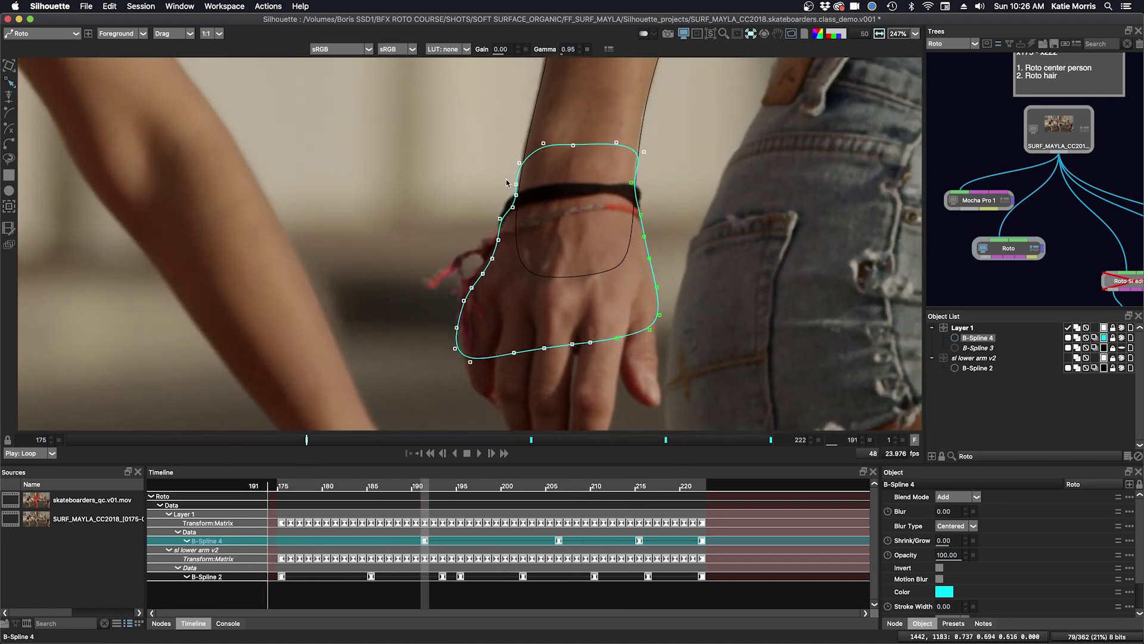
drag(506, 134, 558, 199)
drag(572, 344, 588, 348)
Fit the hand shape's outer-hand, lower-corner and thumb-side wrist points to the hand at frame 175.
click(249, 486)
drag(434, 231, 479, 271)
drag(455, 348, 462, 342)
drag(471, 362, 475, 364)
drag(655, 321, 651, 326)
drag(647, 123, 627, 149)
Refine the hand shape's thumb-side and knuckle points at frames 218 and 215.
drag(301, 489, 665, 486)
drag(651, 138, 648, 238)
drag(613, 364, 538, 309)
drag(593, 328, 594, 315)
drag(666, 486, 639, 486)
drag(466, 382, 630, 329)
Return to frame 175 and rename Layer 1 as "sl hand".
drag(626, 486, 273, 489)
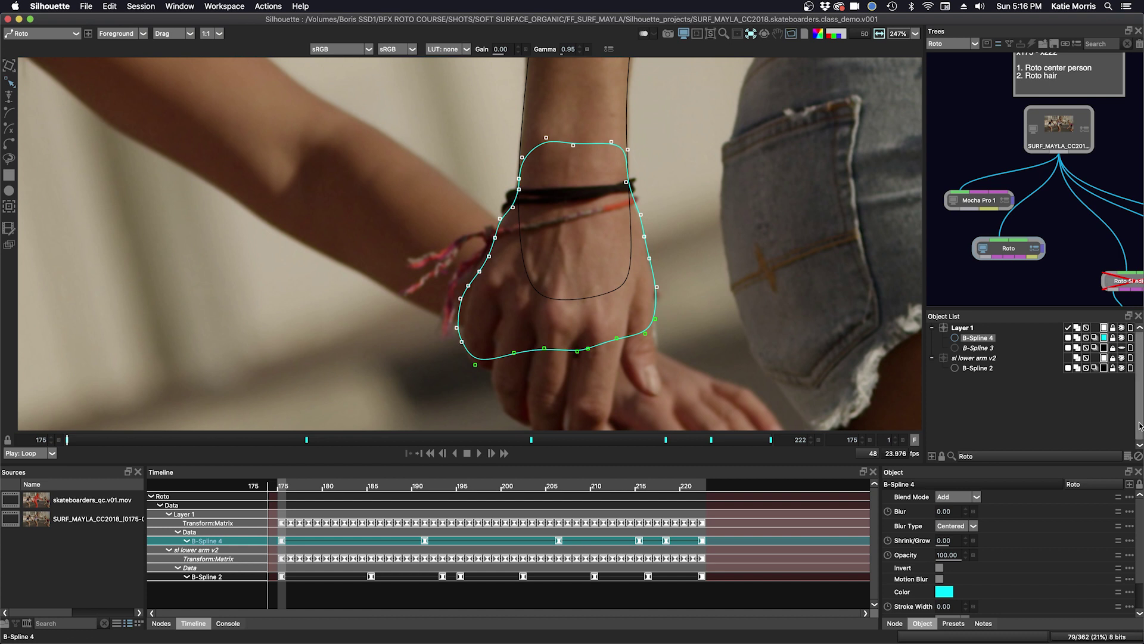
click(962, 328)
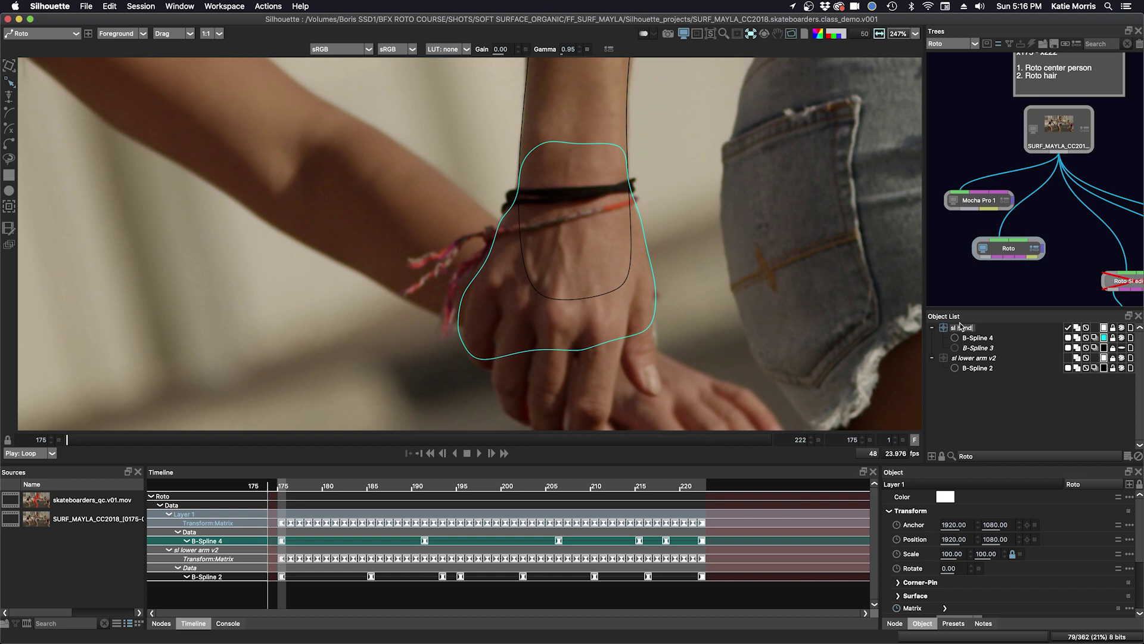
key(Return)
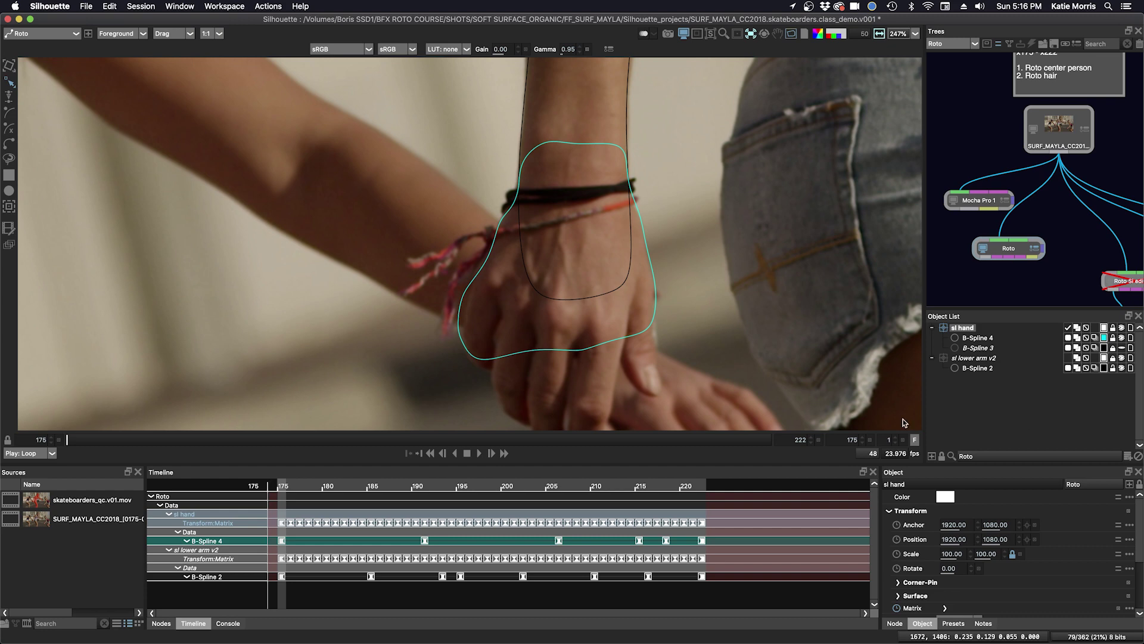
Set the default outline color for shapes to Cyan in the color preferences.
key(super+comma)
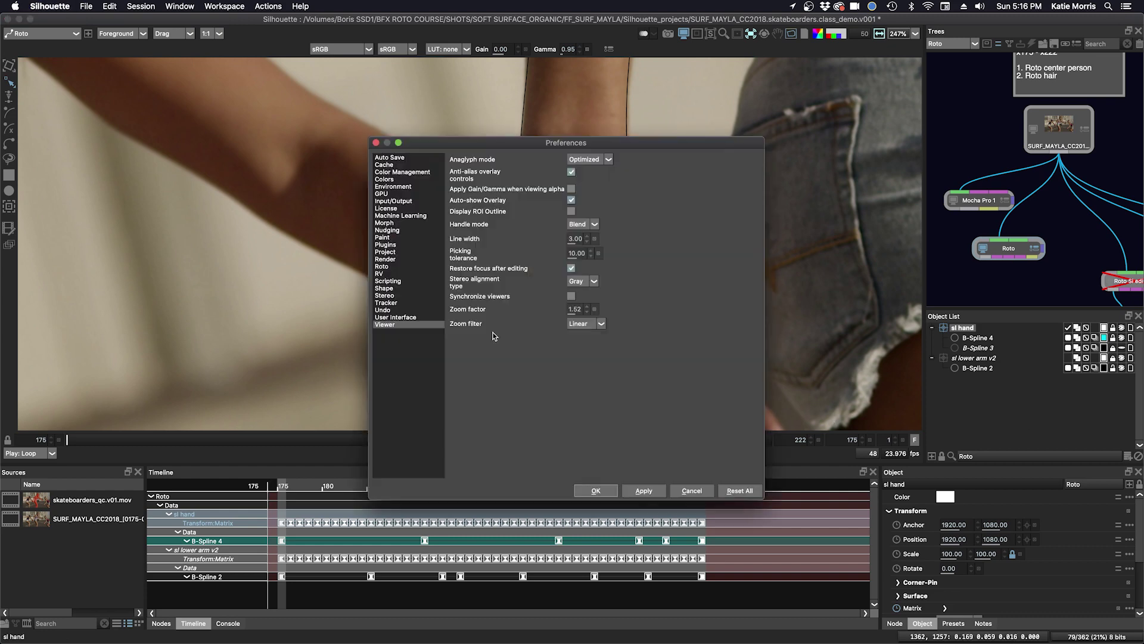
click(385, 179)
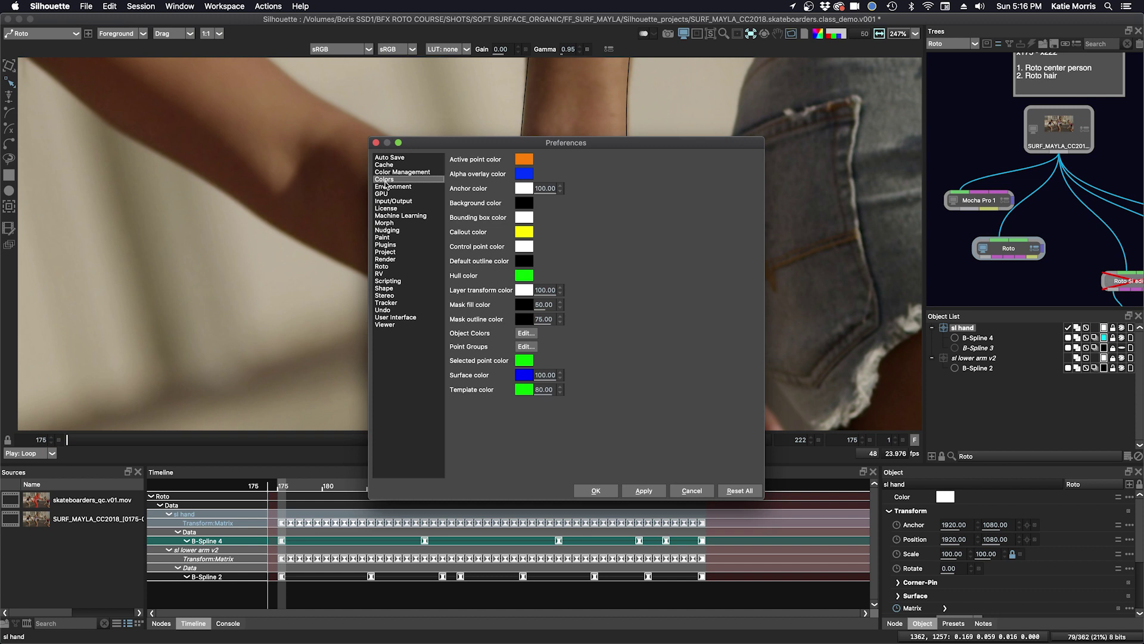
click(525, 262)
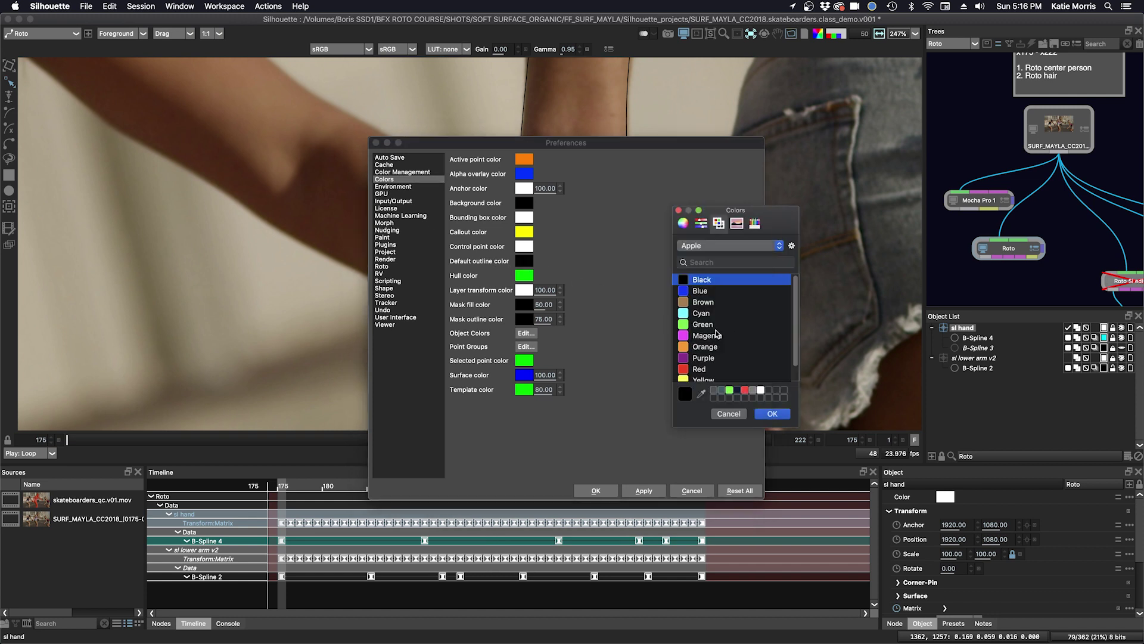
click(685, 314)
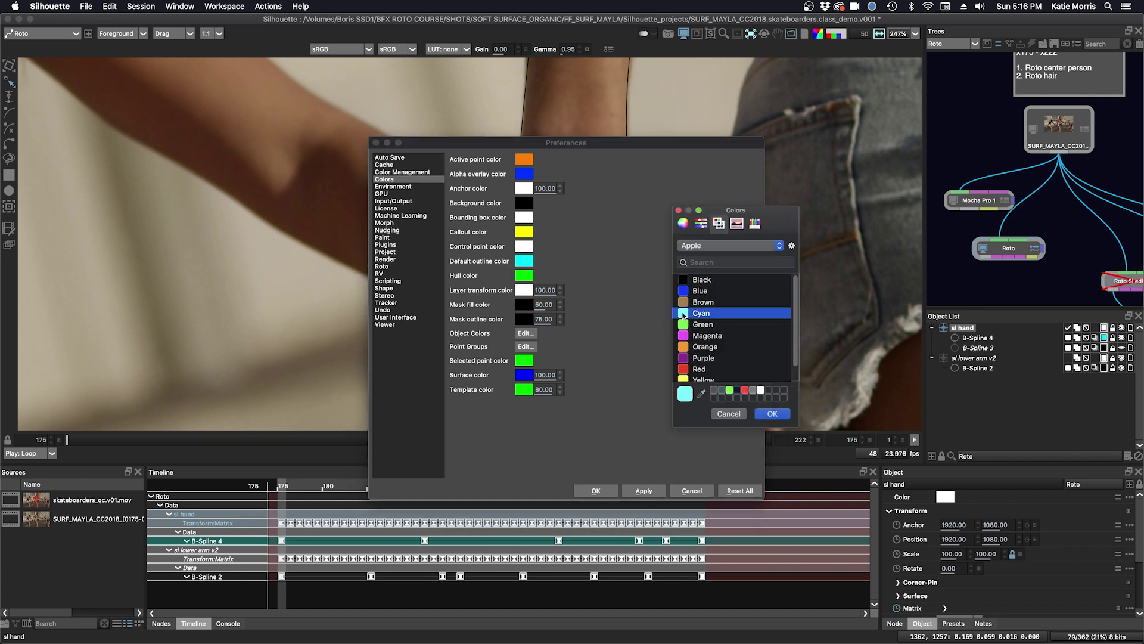
click(768, 415)
click(596, 492)
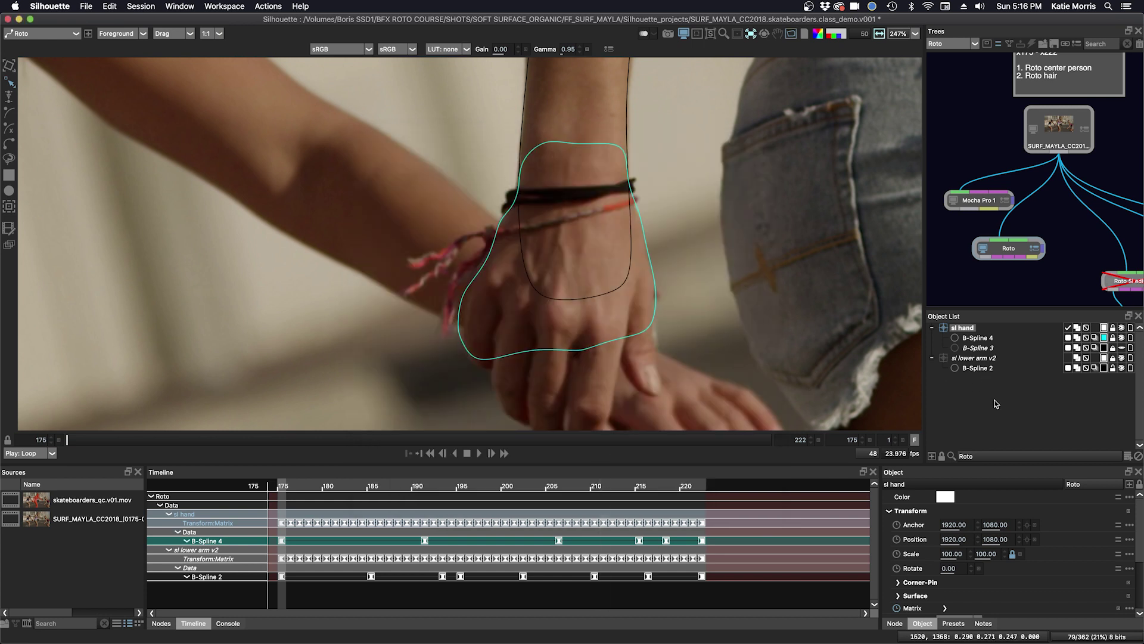
At frame 200, start a B-spline in the sl hand layer down the index finger's thumb side and around its tip.
drag(613, 361, 598, 300)
drag(70, 441, 411, 441)
drag(263, 450, 535, 436)
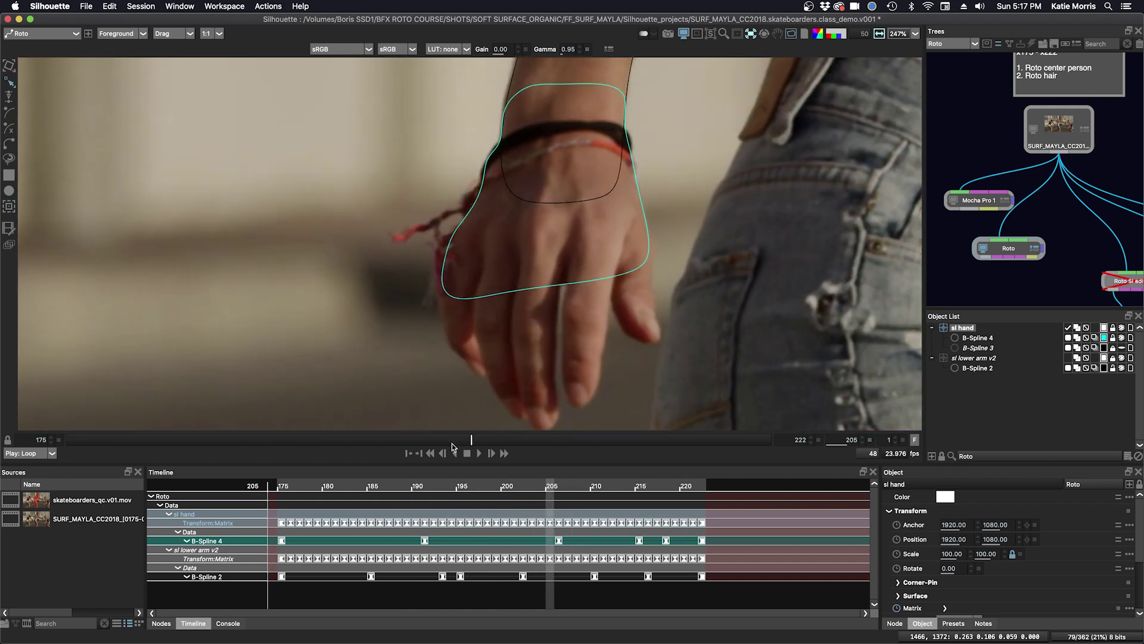
drag(387, 457, 435, 454)
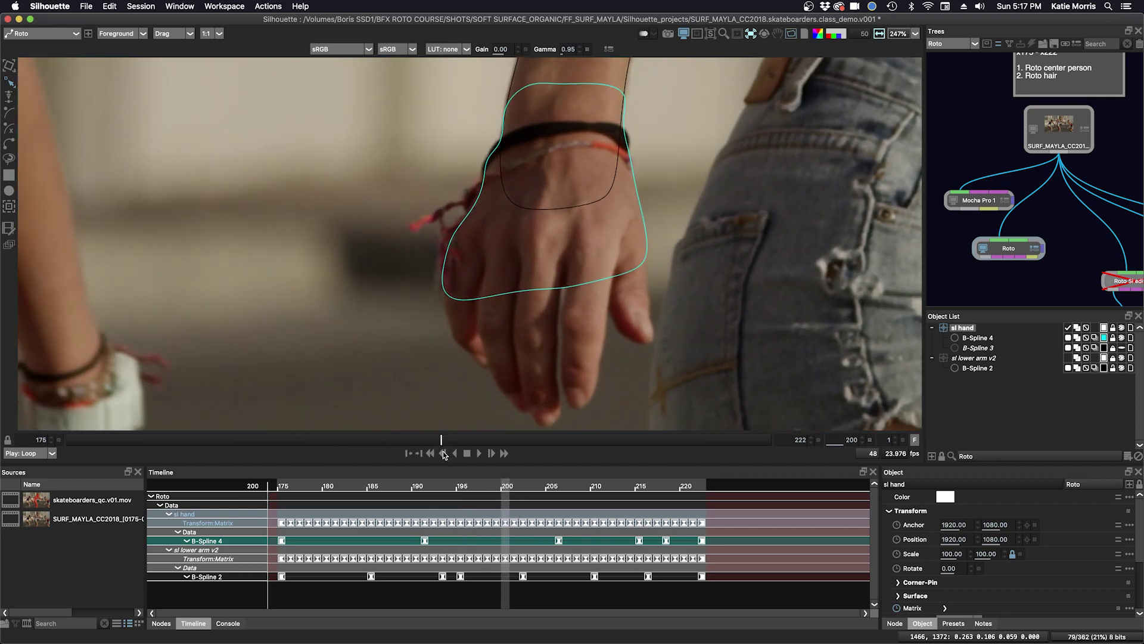
click(622, 230)
click(617, 264)
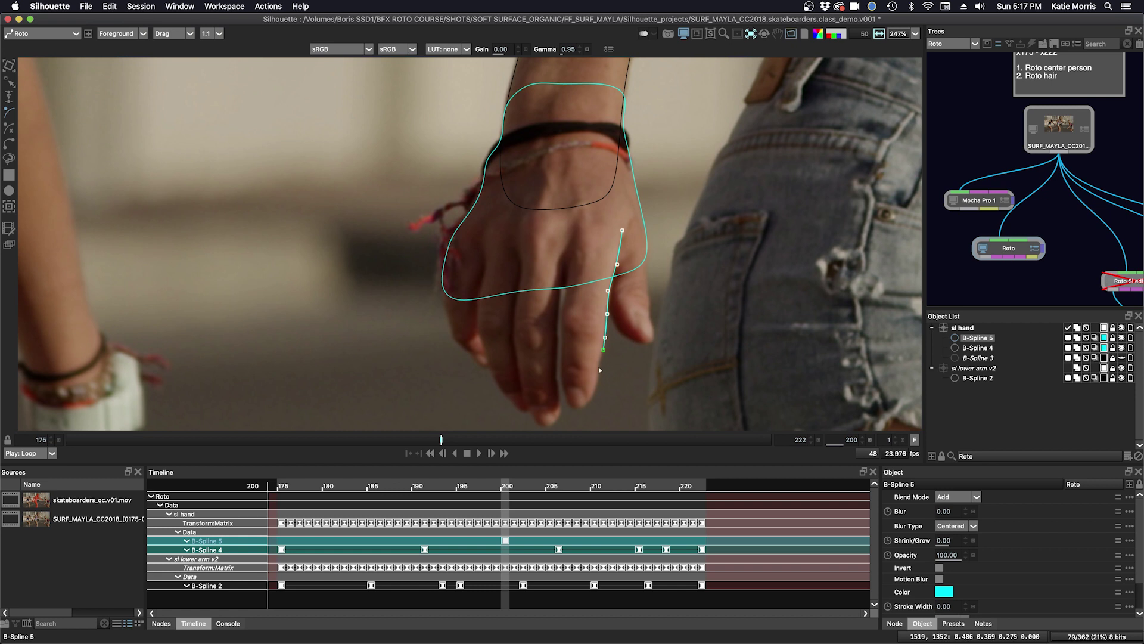
click(564, 400)
scroll(564, 400, up, 2)
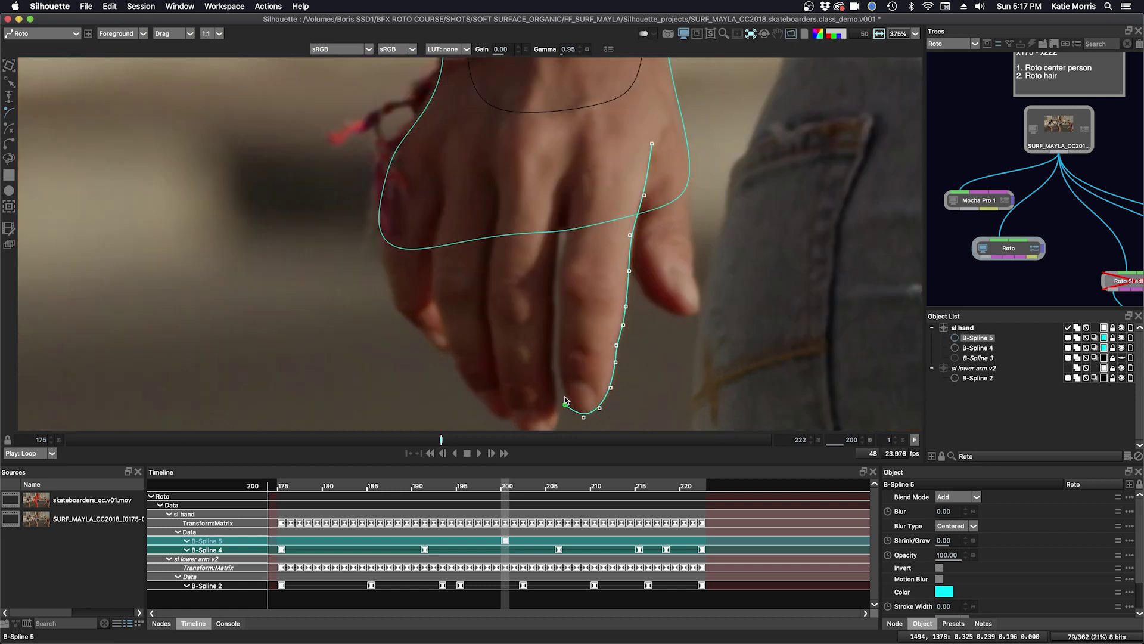
Continue the index finger spline from the fingertip up the finger's inner side to the gap at its base.
click(566, 392)
click(560, 381)
click(560, 264)
click(568, 248)
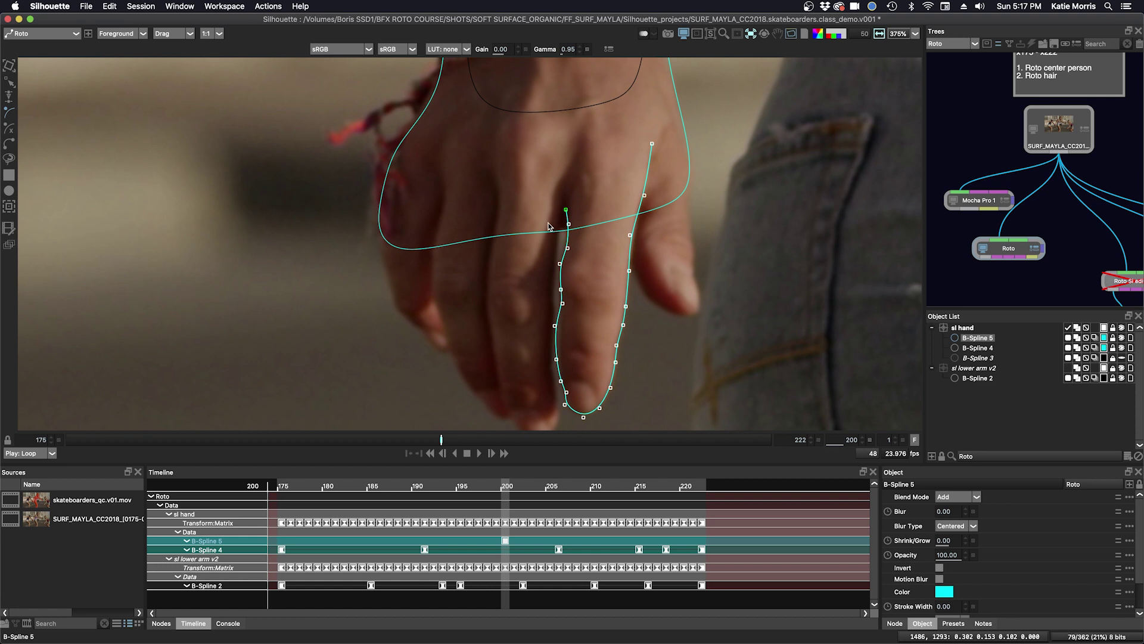
Loop the index finger spline through the back of the hand above the knuckles and close it at its first point.
click(545, 228)
click(528, 228)
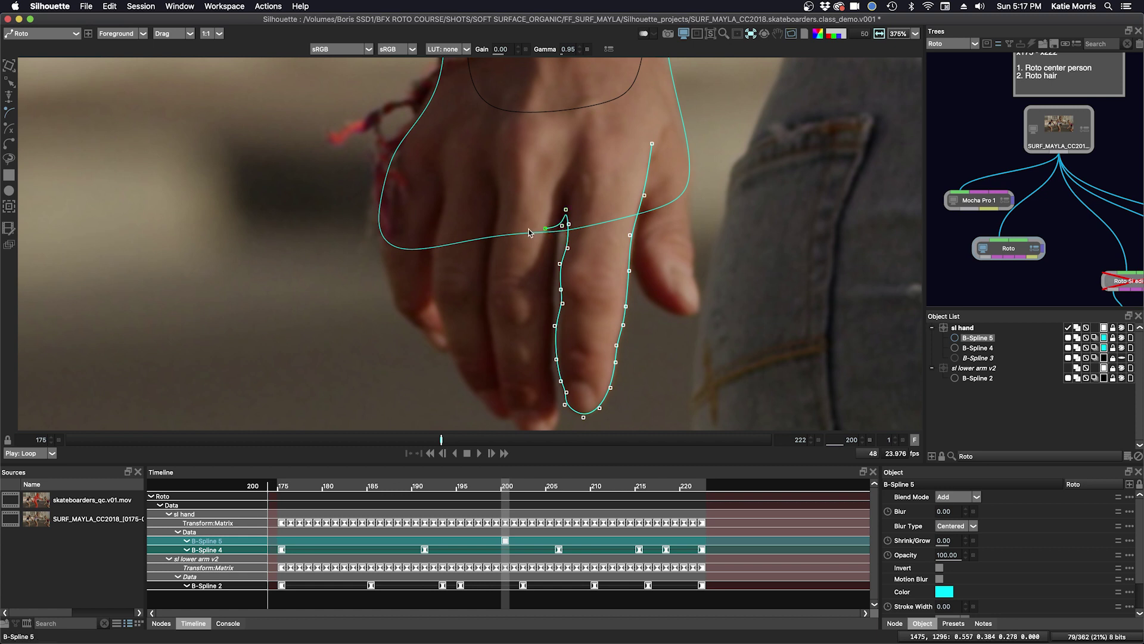
click(512, 152)
click(538, 122)
click(593, 118)
click(666, 117)
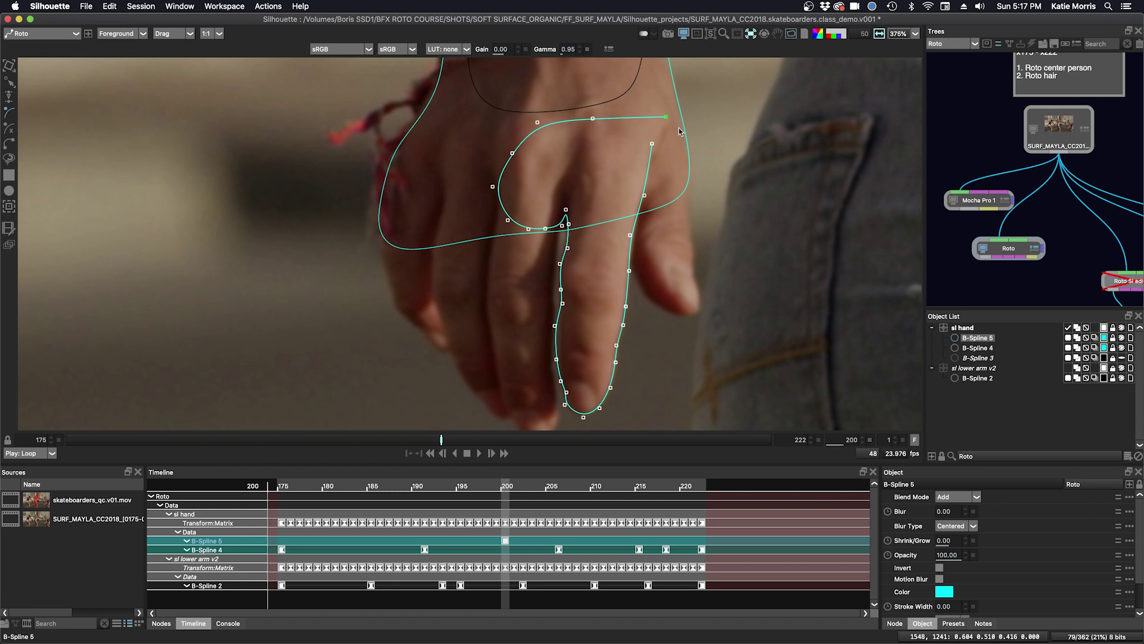
click(652, 143)
Adjust the index finger shape's points at the finger gap, thumb-side base and knuckle overlap.
drag(652, 144, 666, 181)
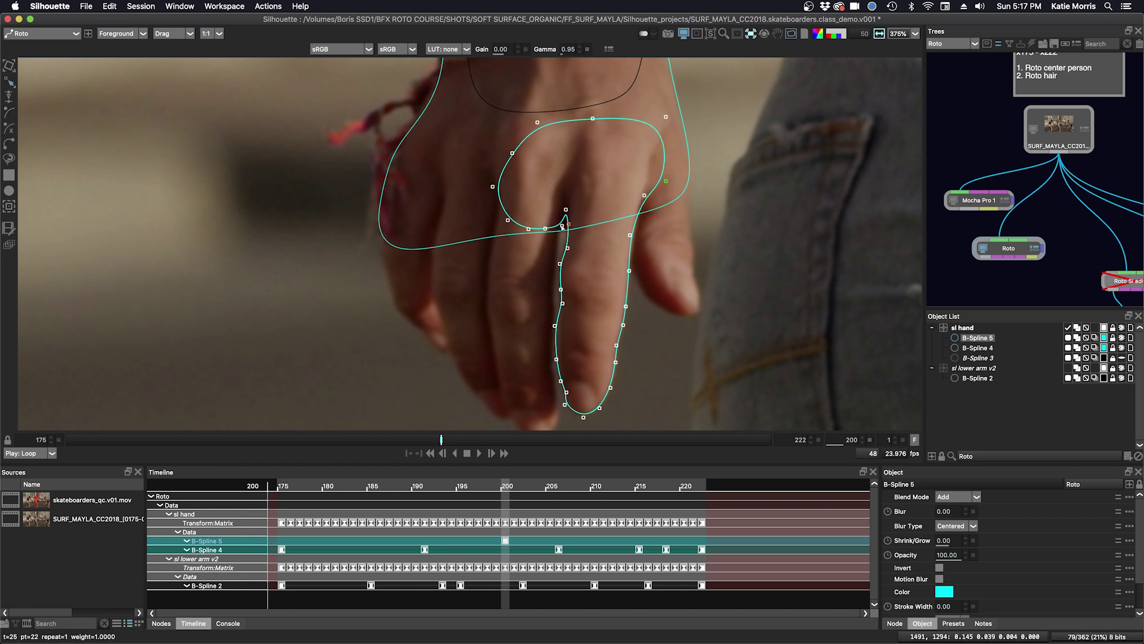
mouse_move(566, 210)
mouse_down()
mouse_move(541, 228)
mouse_move(550, 227)
mouse_up()
click(566, 219)
drag(645, 195, 655, 185)
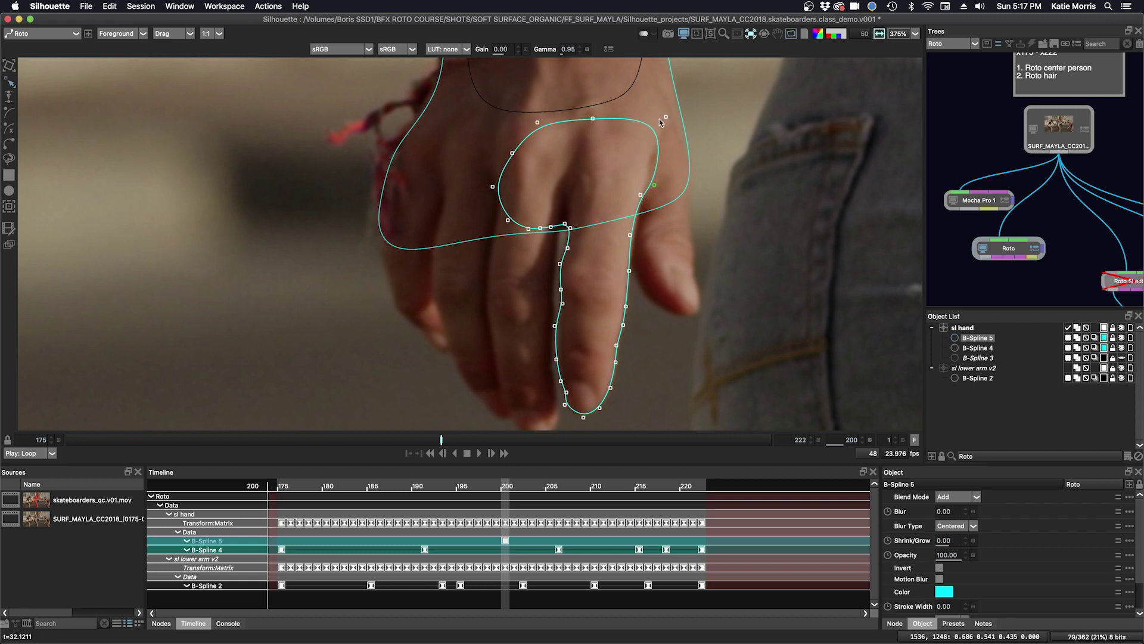
drag(665, 117, 653, 188)
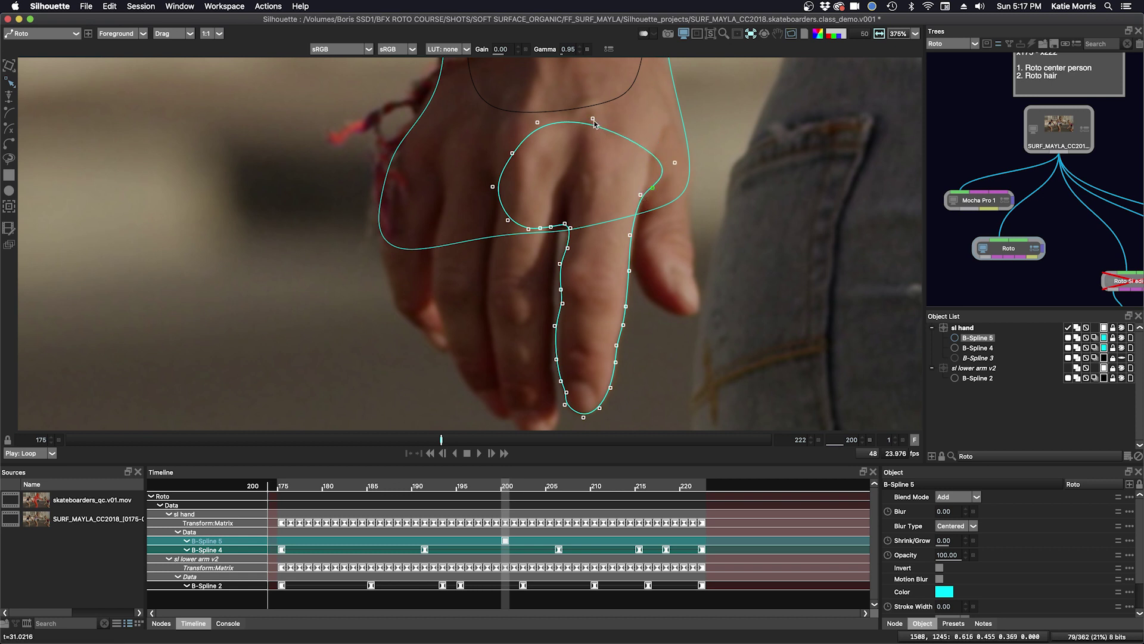
drag(594, 120, 658, 121)
drag(538, 123, 594, 117)
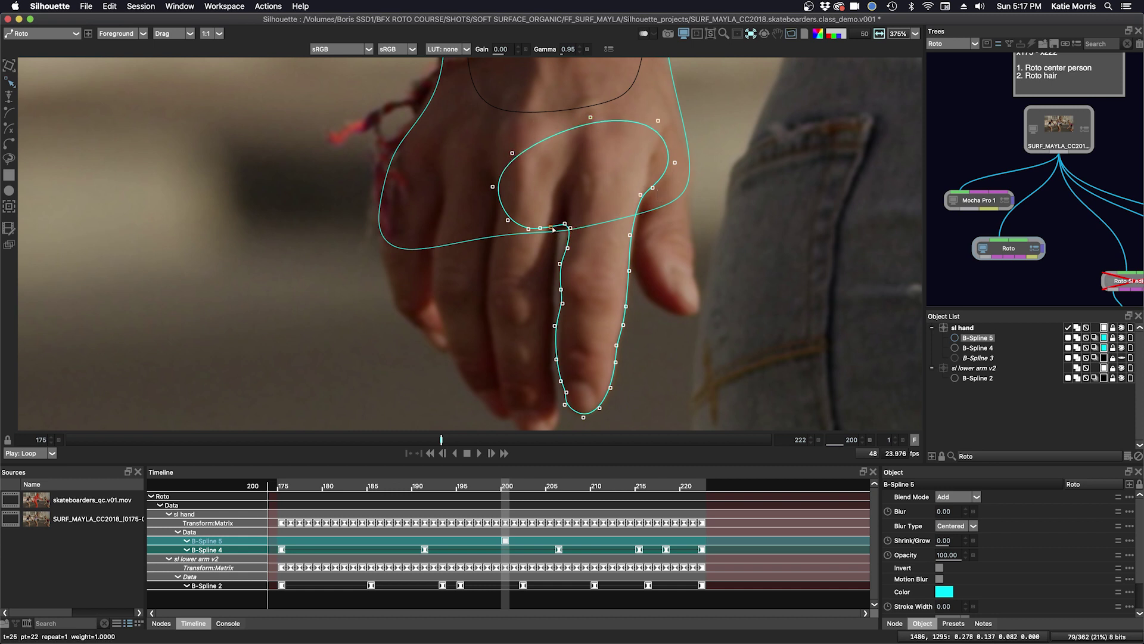
drag(540, 228, 524, 227)
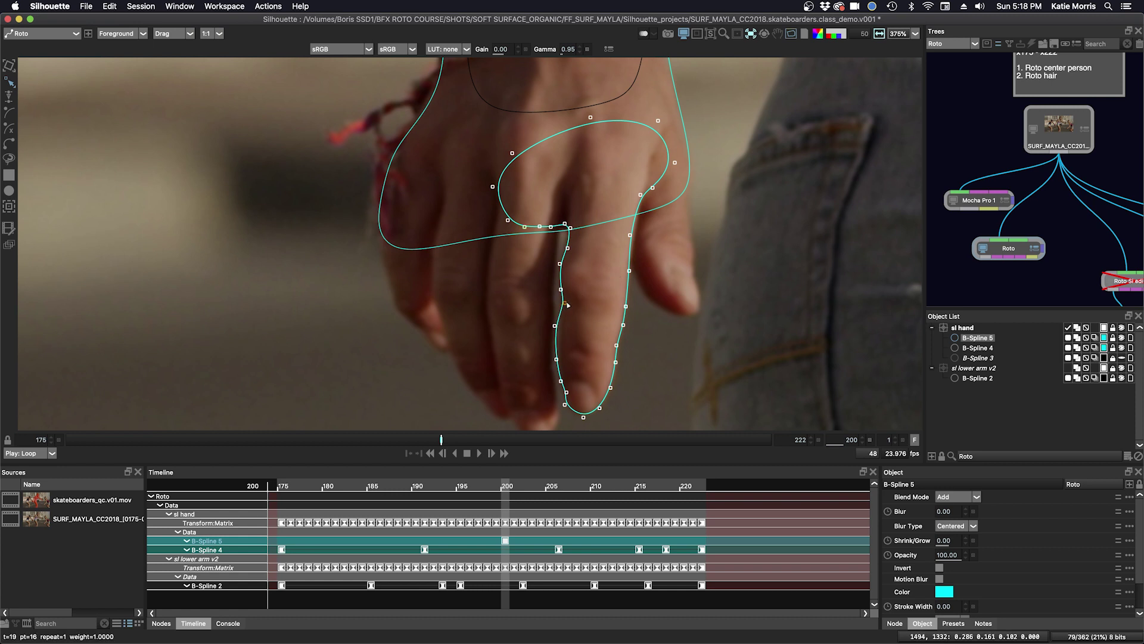
Fine-tune the index finger spline's points on the finger's inner side and at the fingertip.
drag(556, 359, 557, 359)
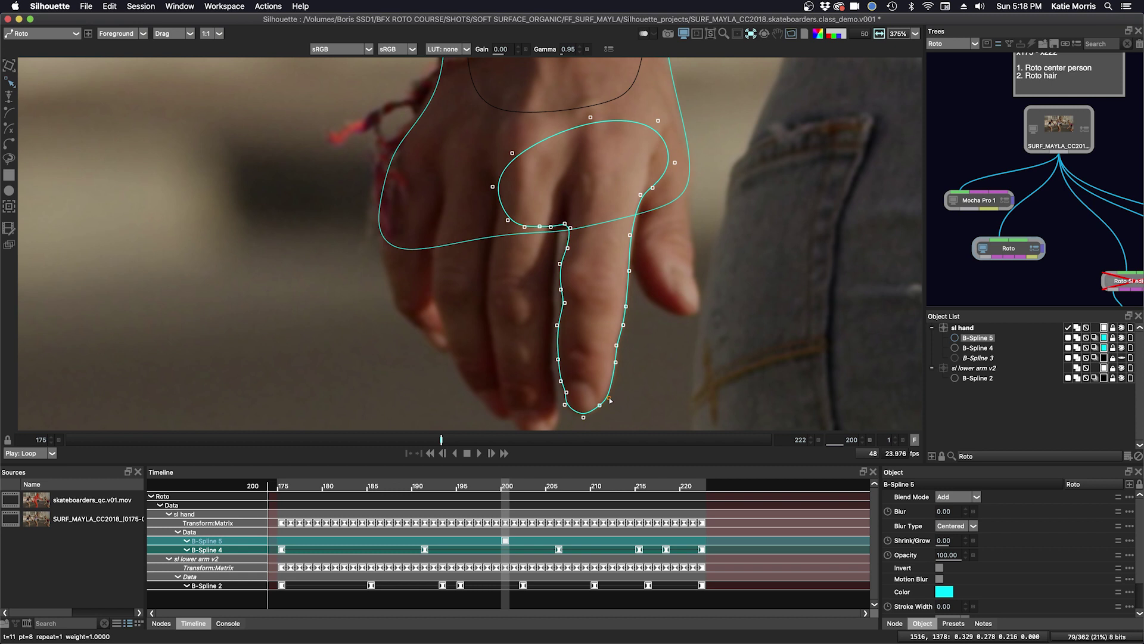
drag(609, 398, 608, 397)
drag(601, 334, 629, 302)
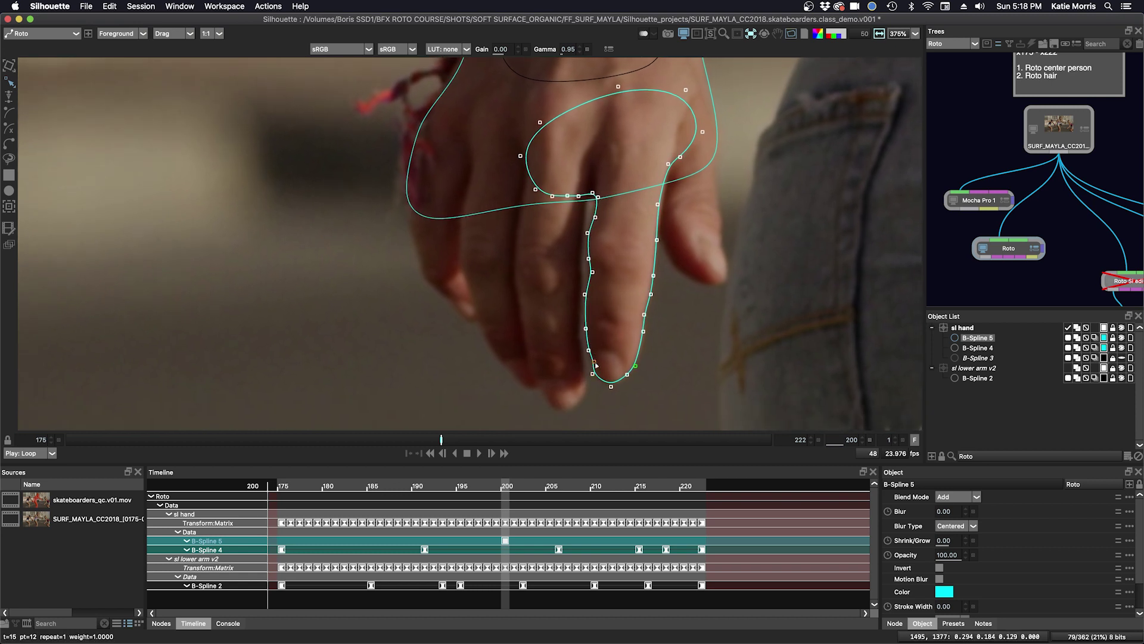
Hide the detailed index finger spline and draw a simpler closed B-spline around the finger and its knuckle with few points.
click(1122, 338)
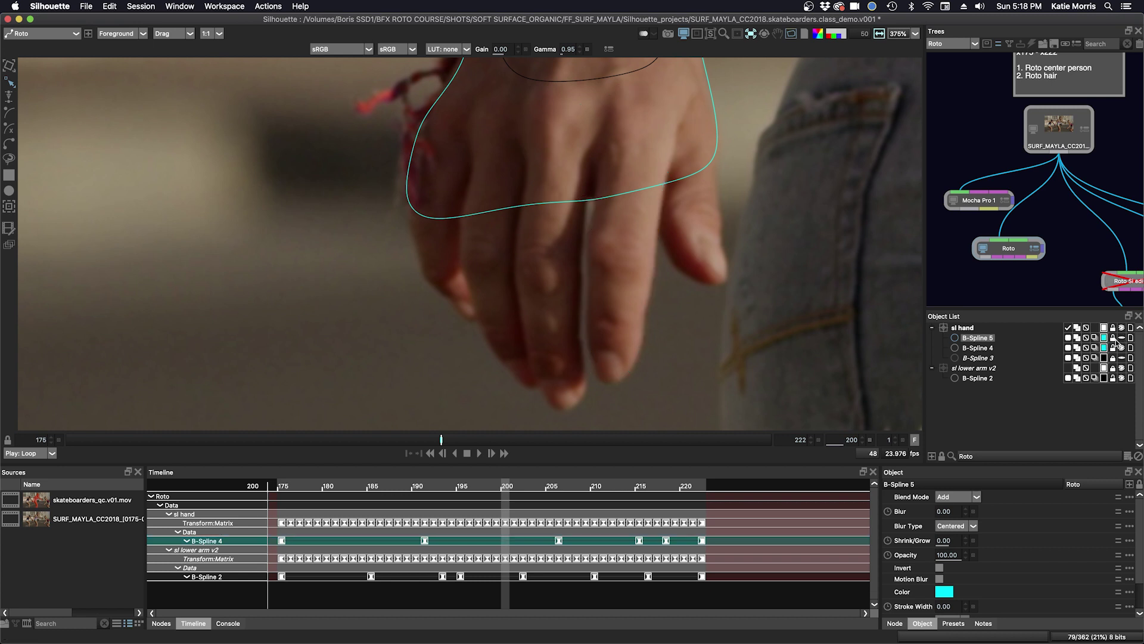
click(668, 151)
click(661, 245)
click(636, 371)
click(618, 391)
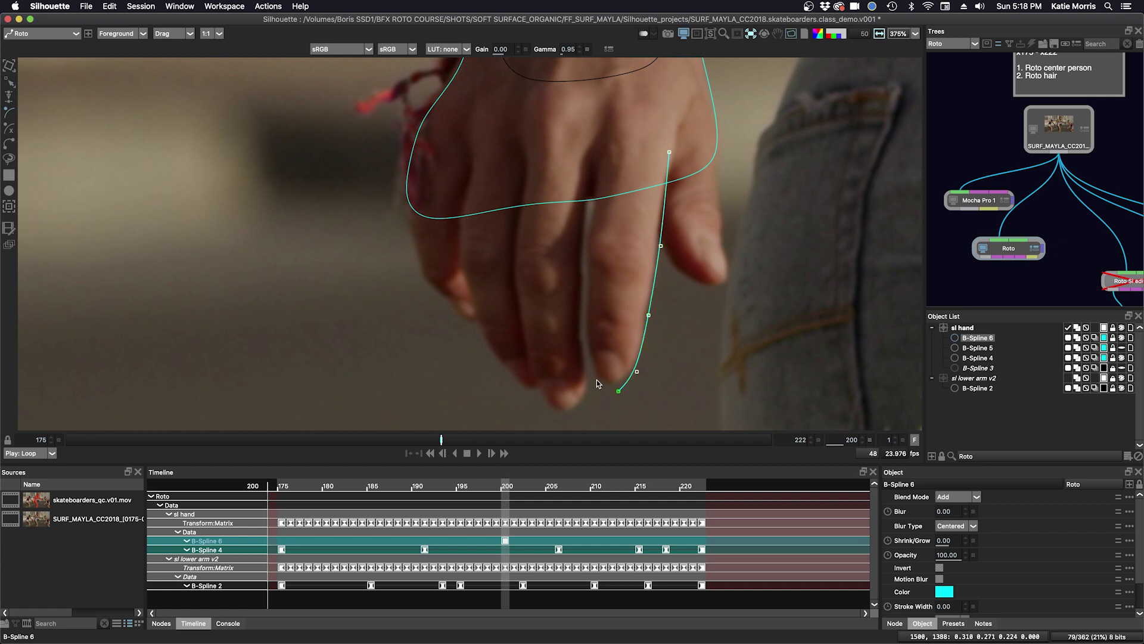
click(575, 280)
click(592, 228)
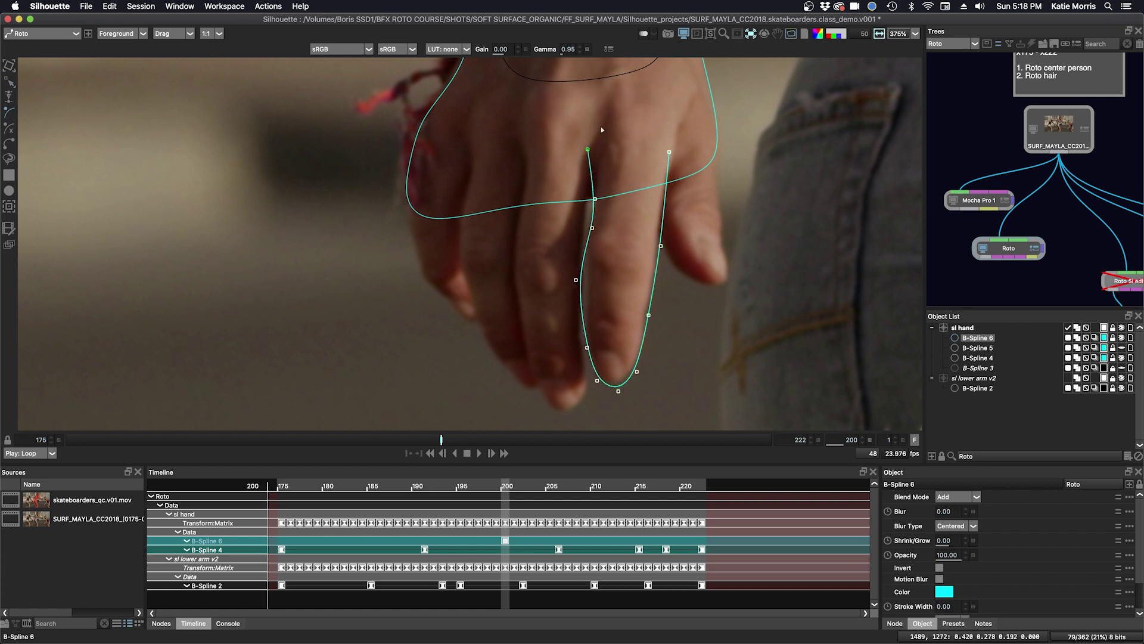
click(652, 131)
click(669, 152)
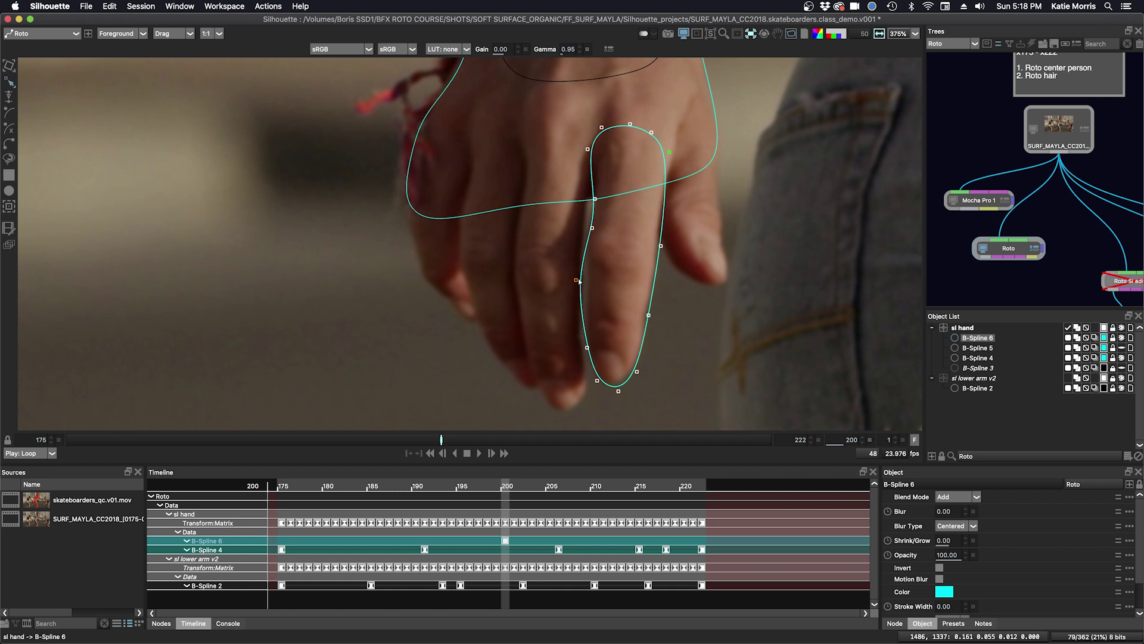
Pull the simpler spline's points in to the finger's edges at the sides, knuckle and fingertip.
drag(584, 277, 586, 274)
drag(587, 149, 595, 144)
drag(661, 245, 659, 244)
drag(648, 315, 645, 314)
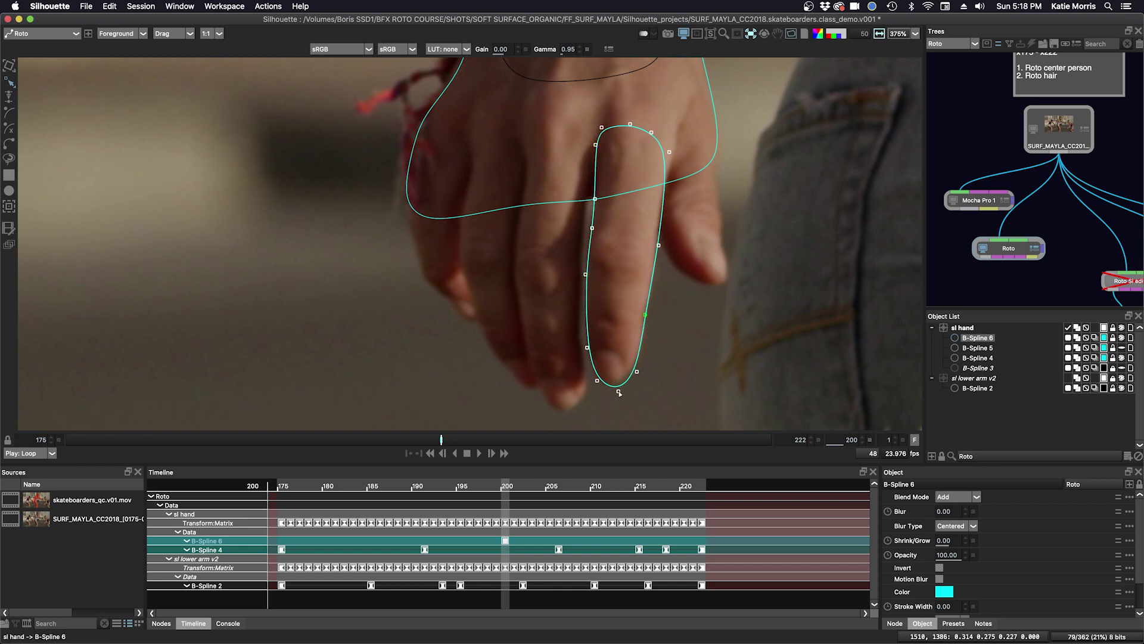
drag(619, 391, 636, 368)
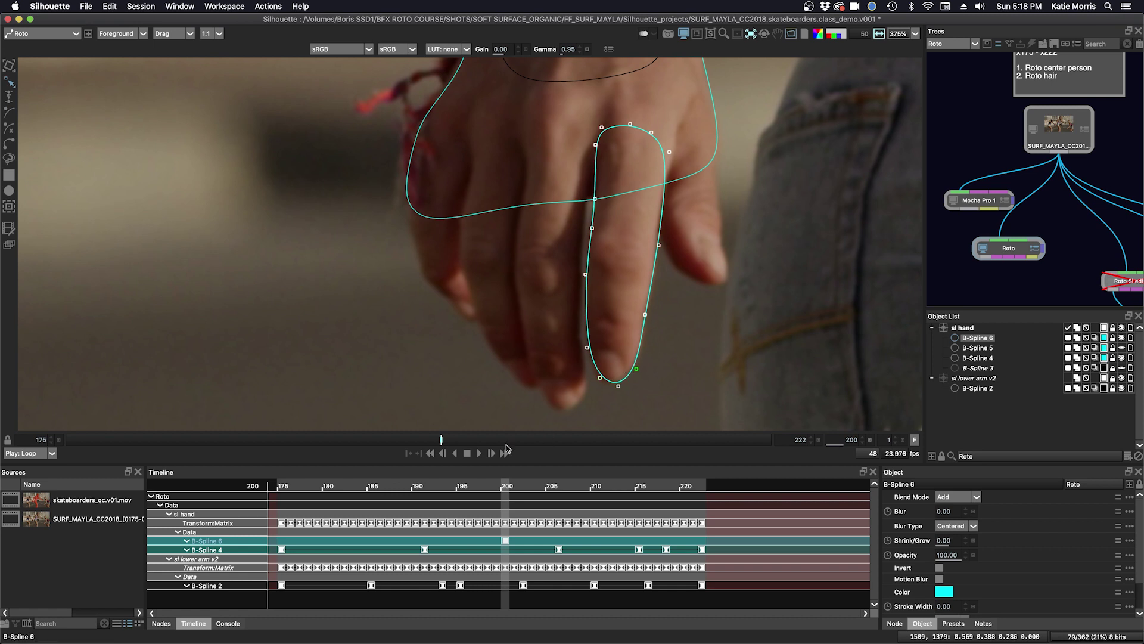
Delete the simpler index finger spline, then show and select the detailed index finger spline again at frame 200.
click(982, 337)
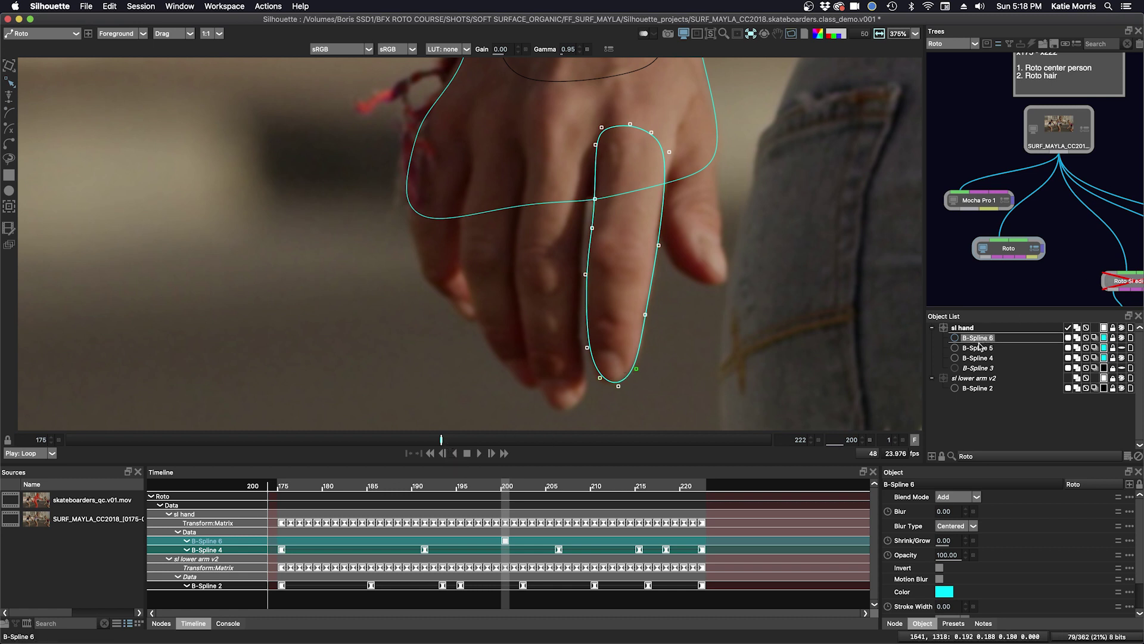
key(Delete)
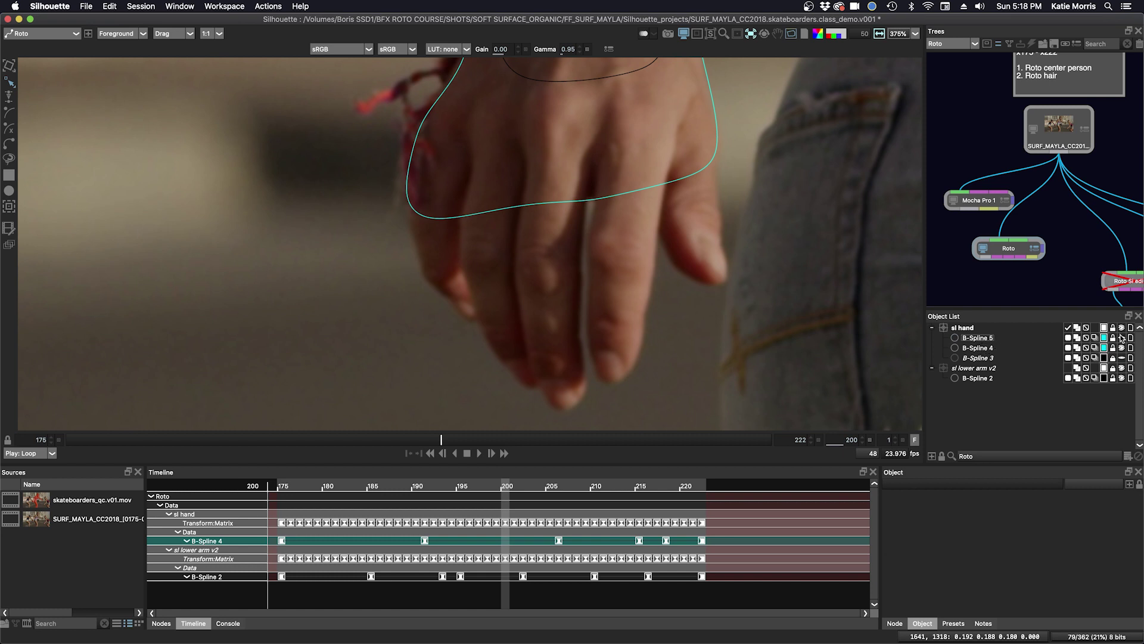
click(1122, 337)
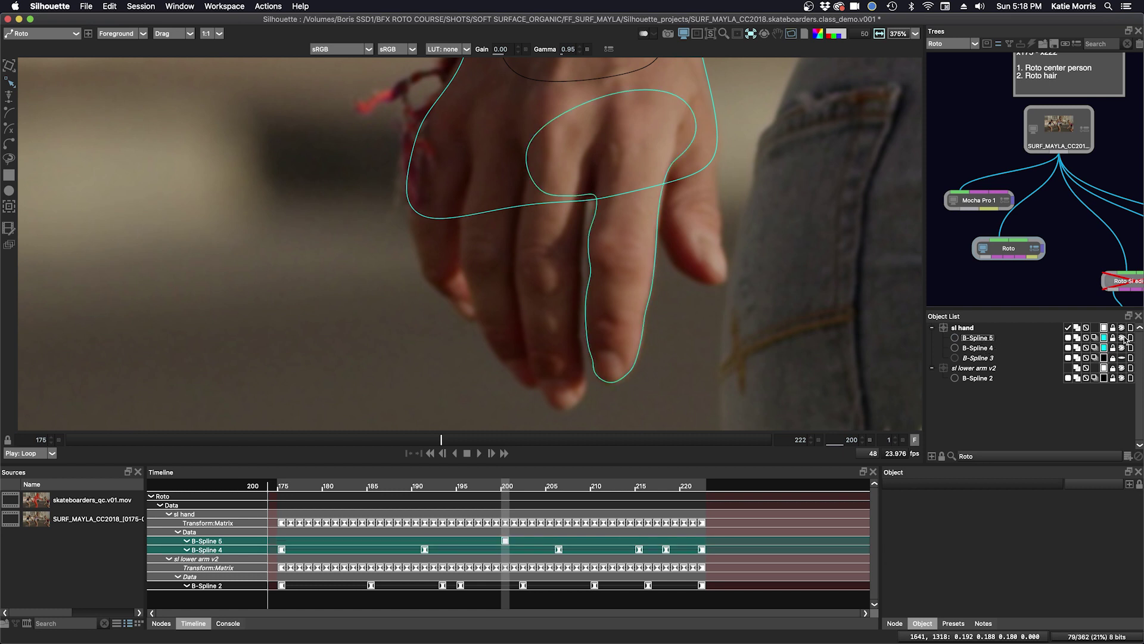
click(645, 314)
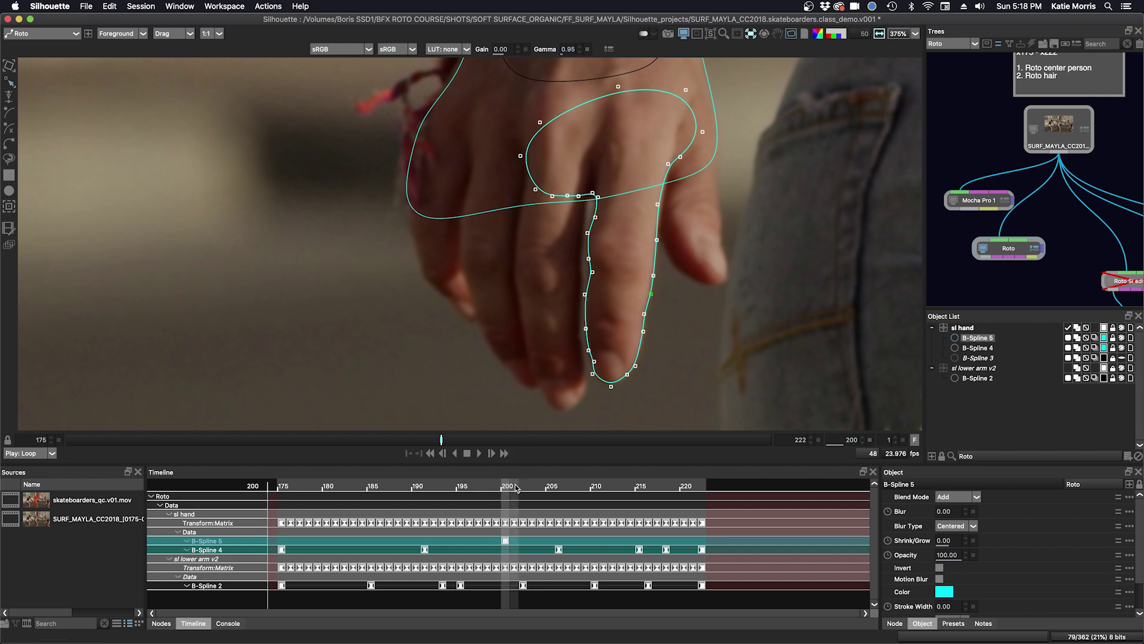
mouse_move(506, 485)
mouse_down()
mouse_move(735, 480)
mouse_move(262, 498)
mouse_move(506, 487)
mouse_up()
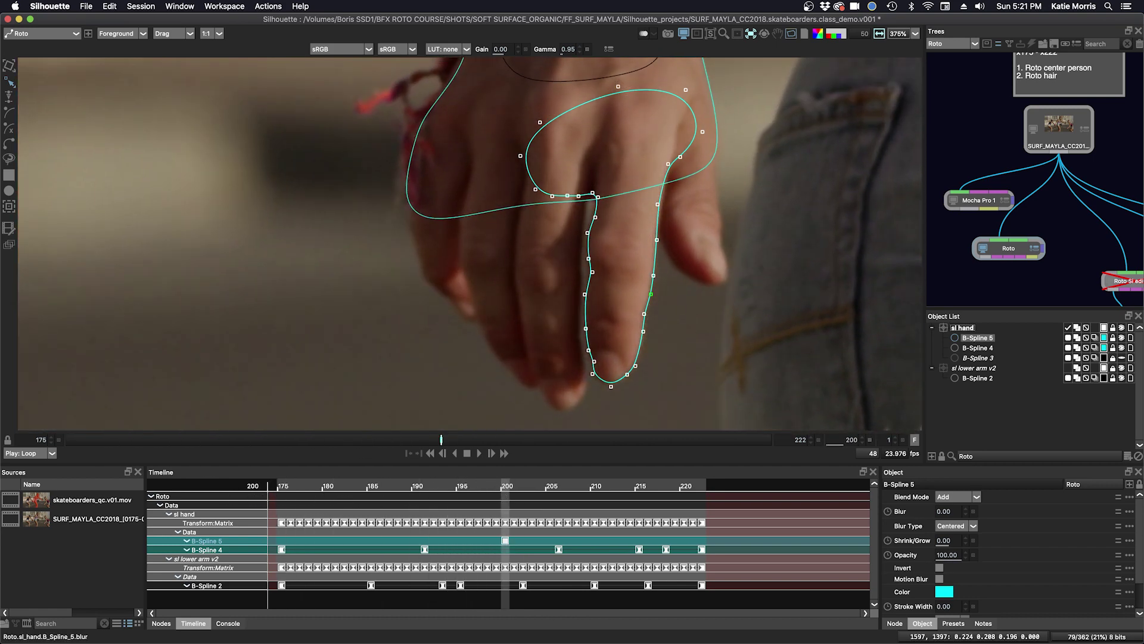
Hide the detailed index finger spline, scrub through the shot to study the finger's movement, and return to frame 200.
click(1122, 338)
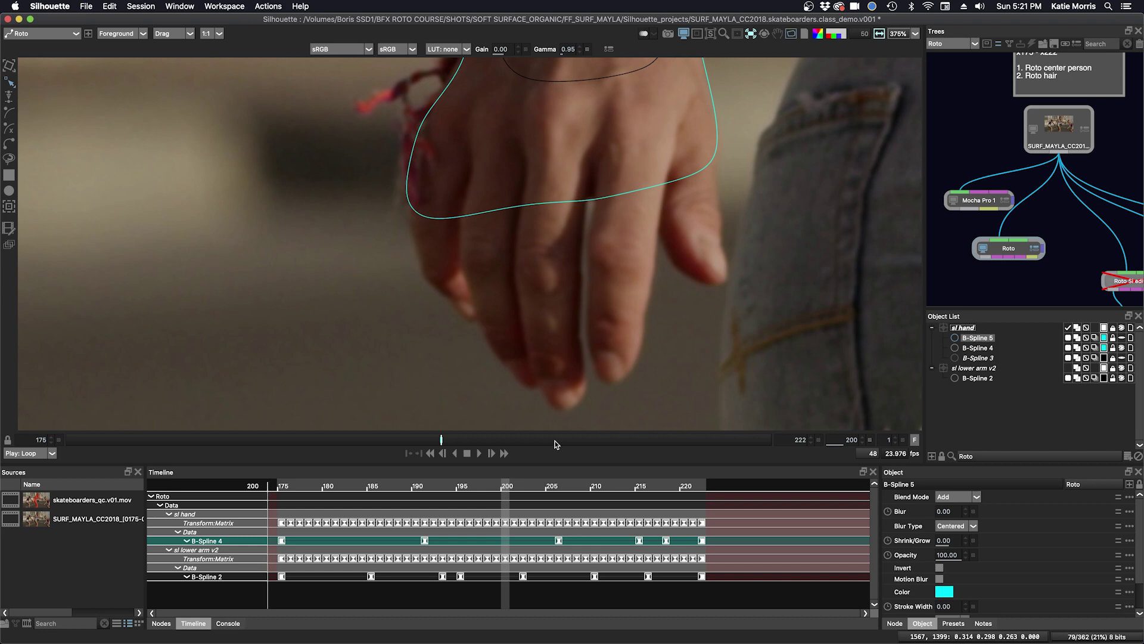
drag(428, 443, 618, 436)
drag(760, 426, 582, 435)
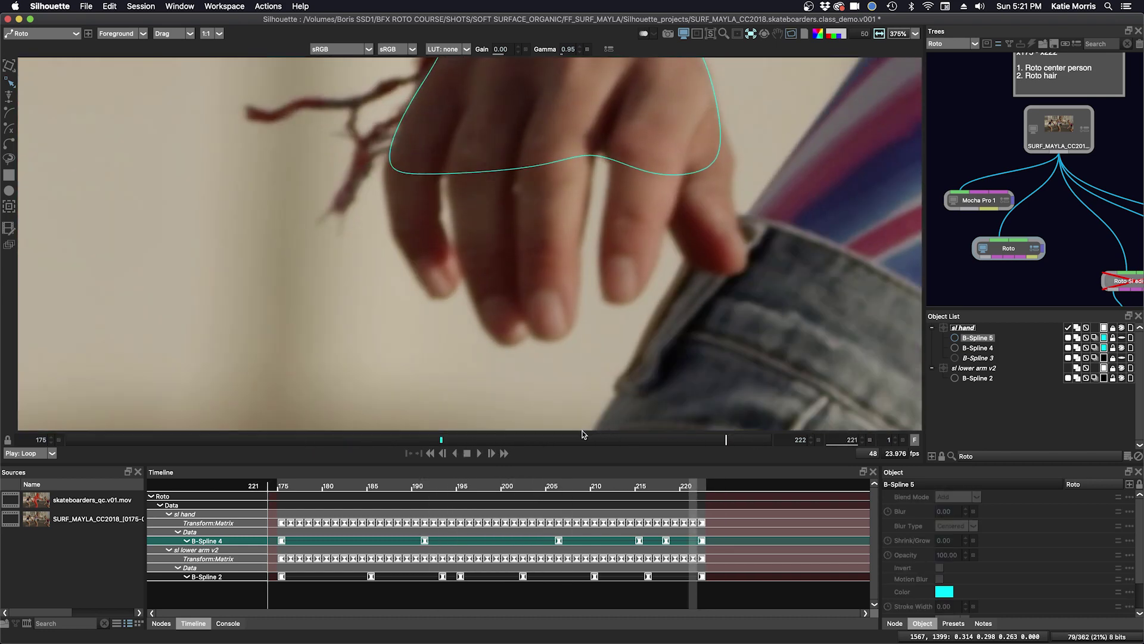
drag(465, 440, 442, 440)
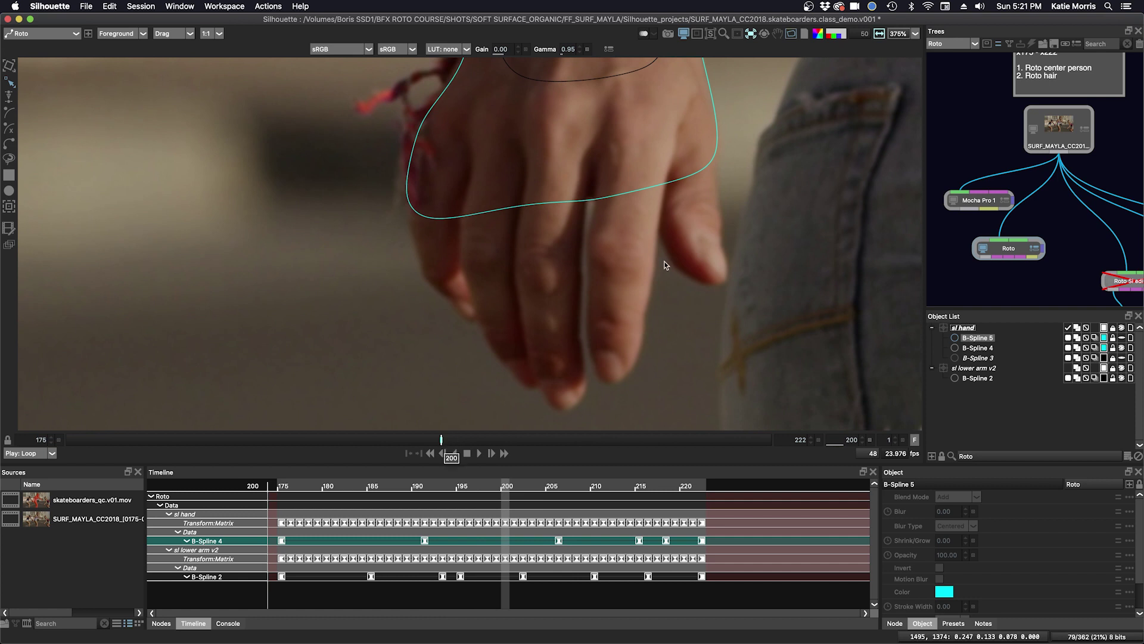
Draw a closed oval B-spline outside the layers on the index finger, from the knuckle past the middle joint, as a tracking shape.
click(752, 36)
click(753, 48)
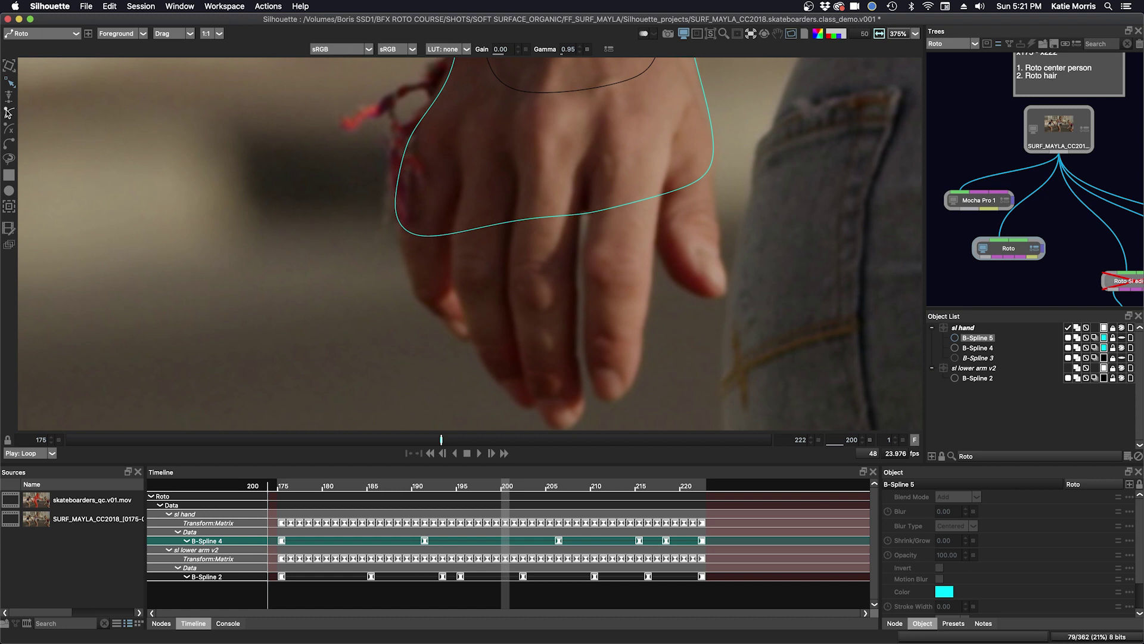
click(600, 161)
click(594, 199)
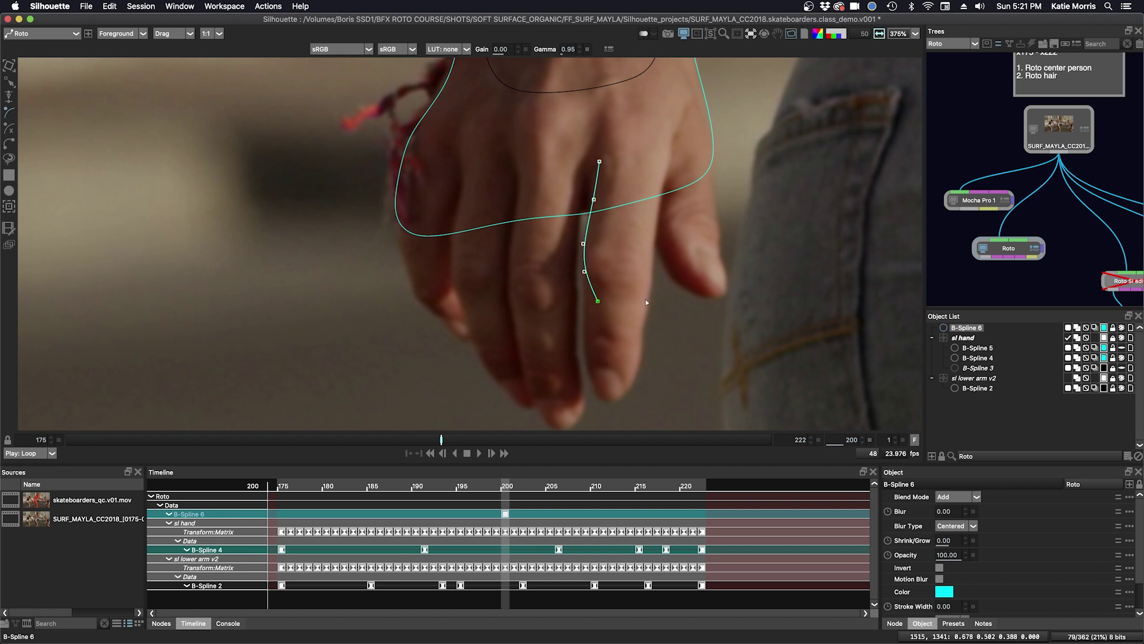
click(610, 116)
click(599, 161)
drag(647, 130, 657, 124)
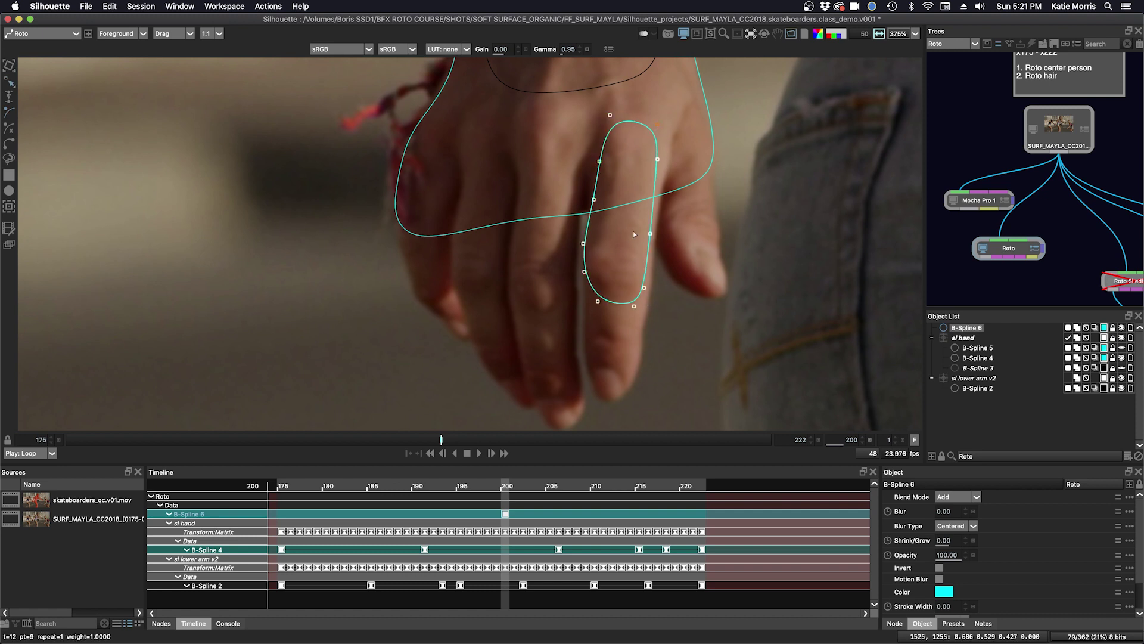
drag(598, 301, 593, 311)
Track the index finger shape forward from frame 200 to 222 with the Mocha Tracker and scrub back to review the track.
key(t)
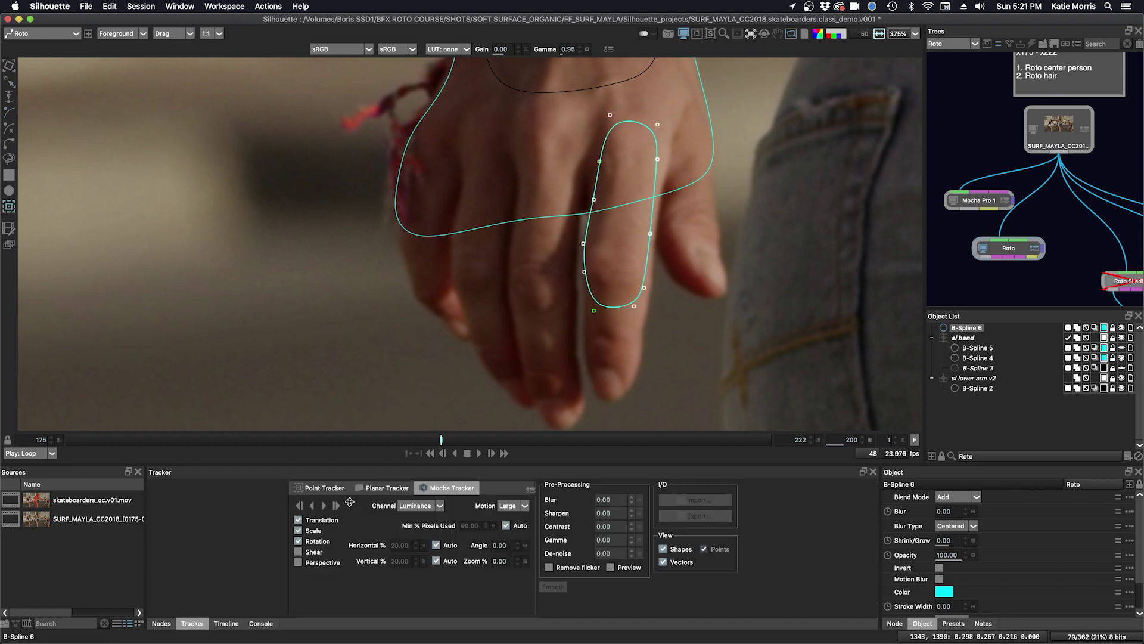
click(323, 506)
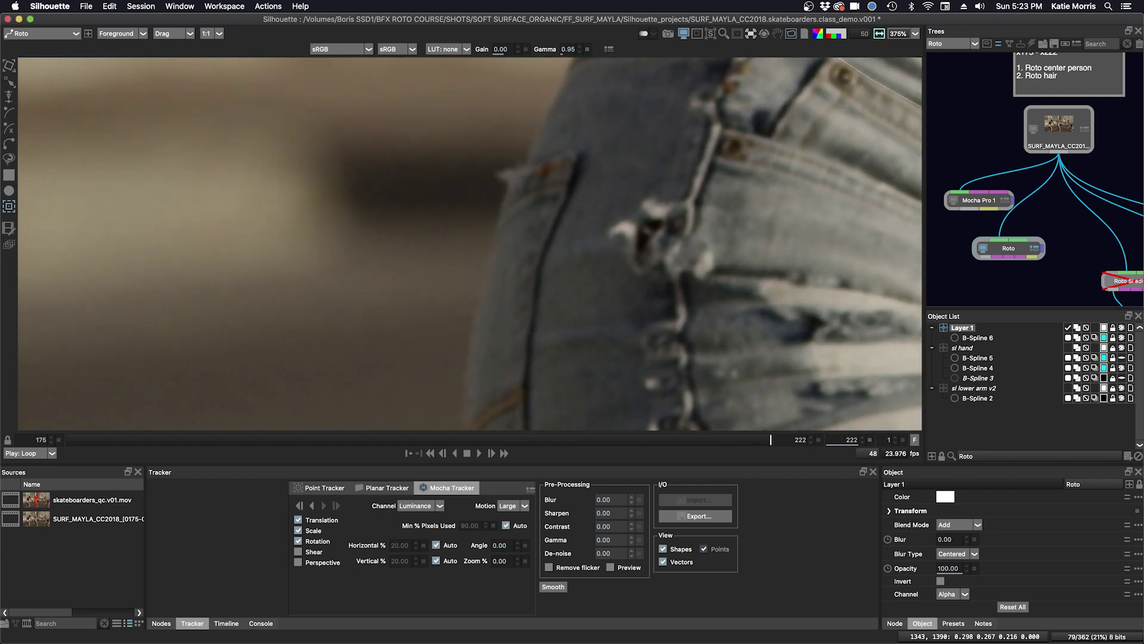
scroll(492, 330, down, 5)
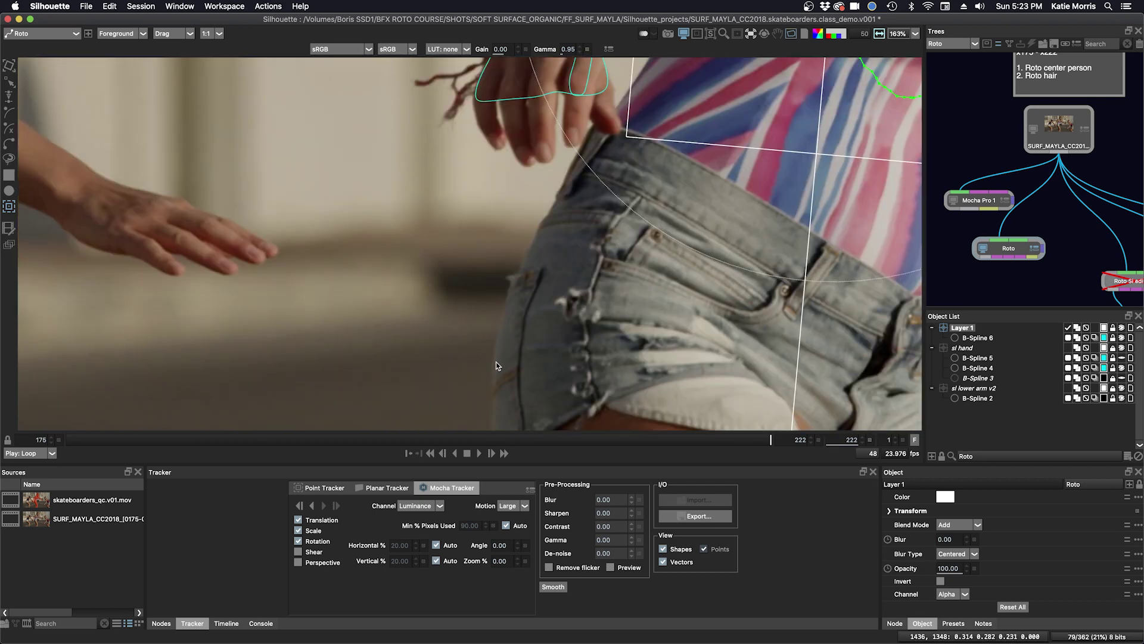
key(Left)
key(Left)
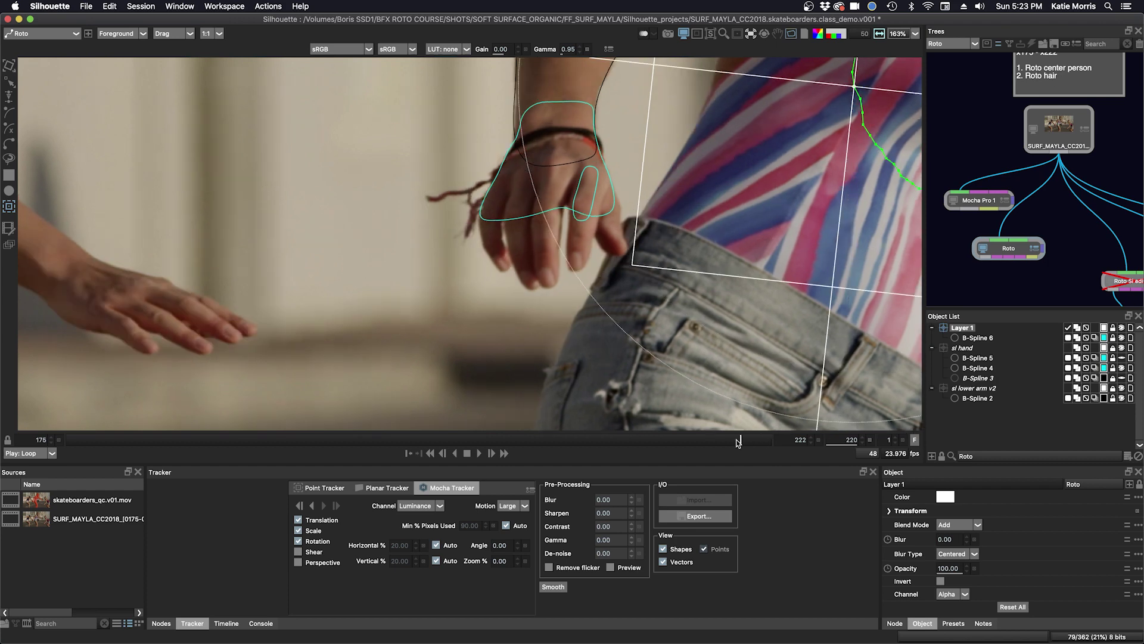
drag(738, 441, 457, 439)
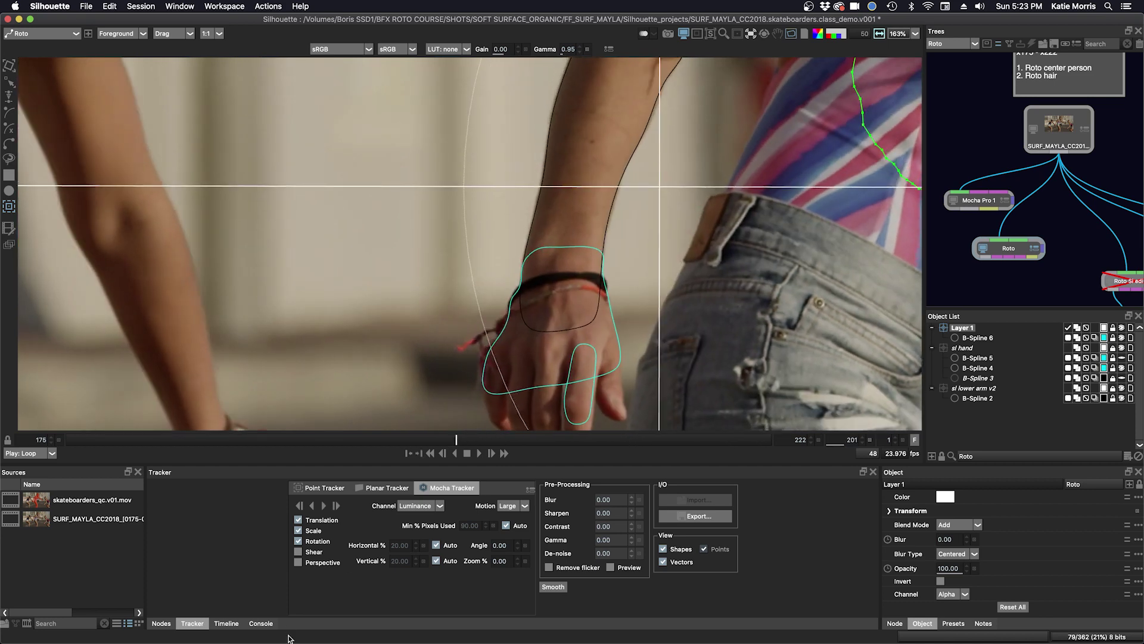
Return to frame 200 and track Layer 1 backward to frame 175 with the Mocha Tracker.
click(223, 623)
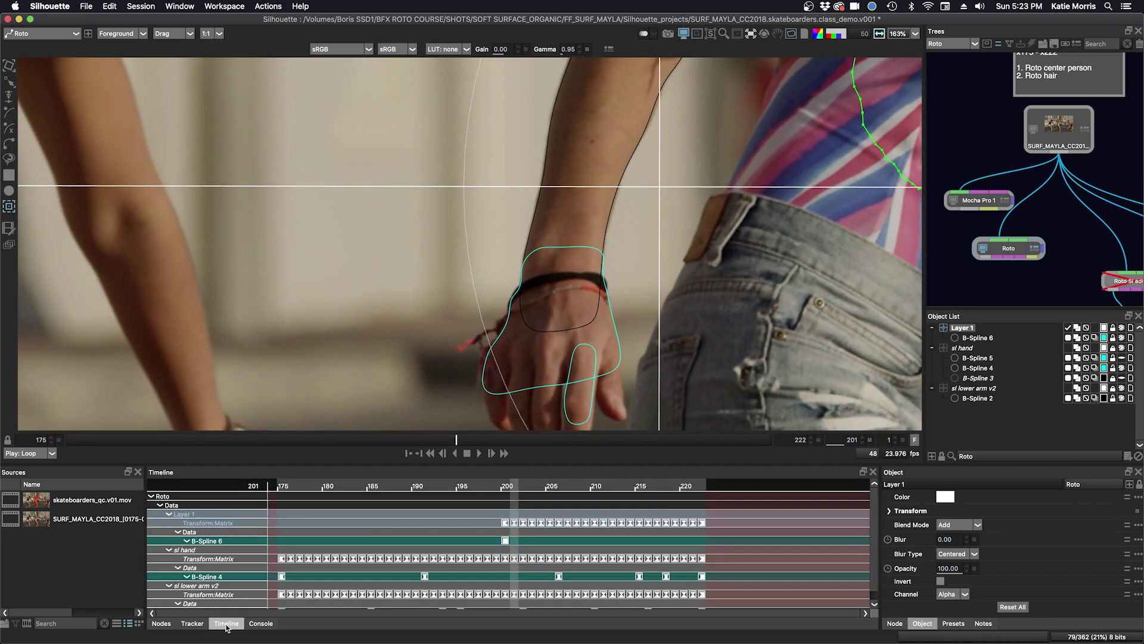
click(506, 486)
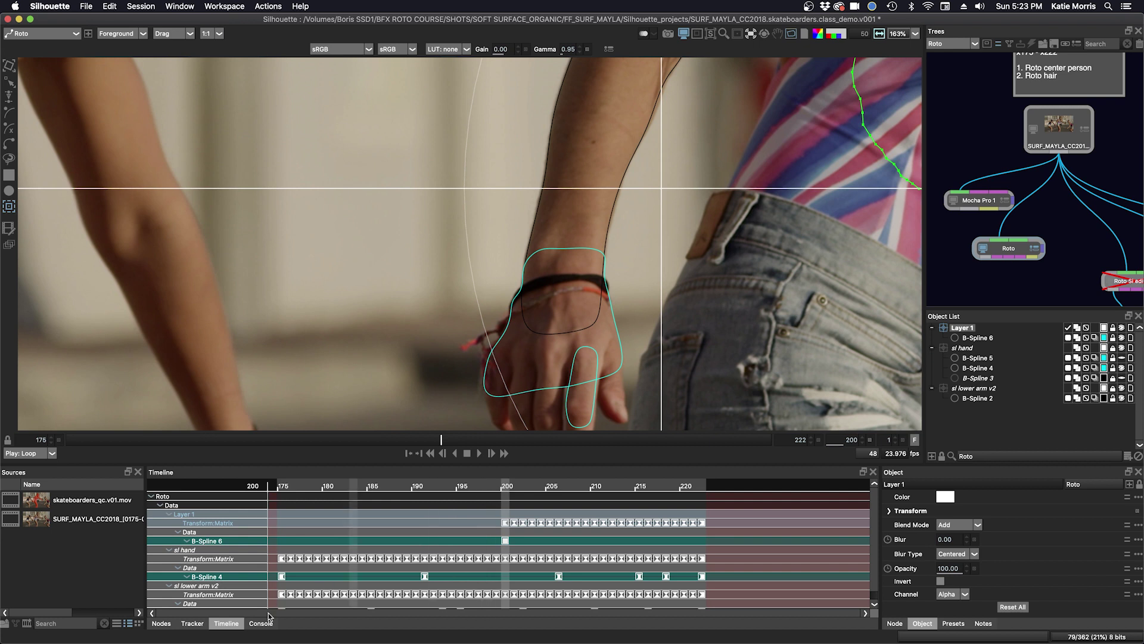
mouse_move(451, 394)
mouse_down()
mouse_move(441, 368)
mouse_move(438, 379)
mouse_up()
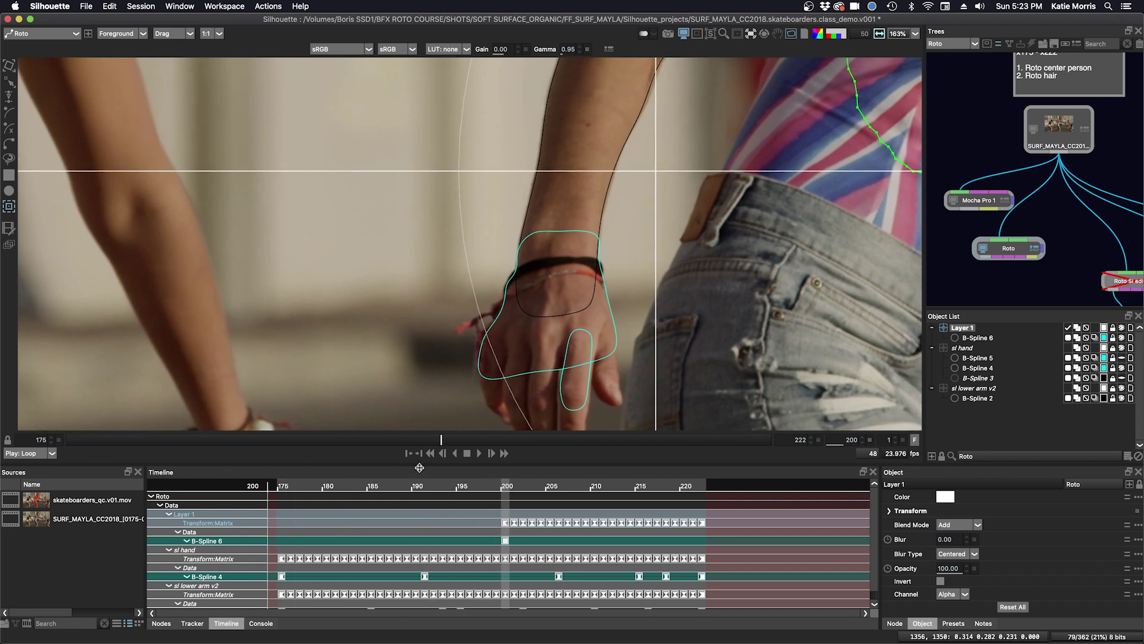
click(192, 623)
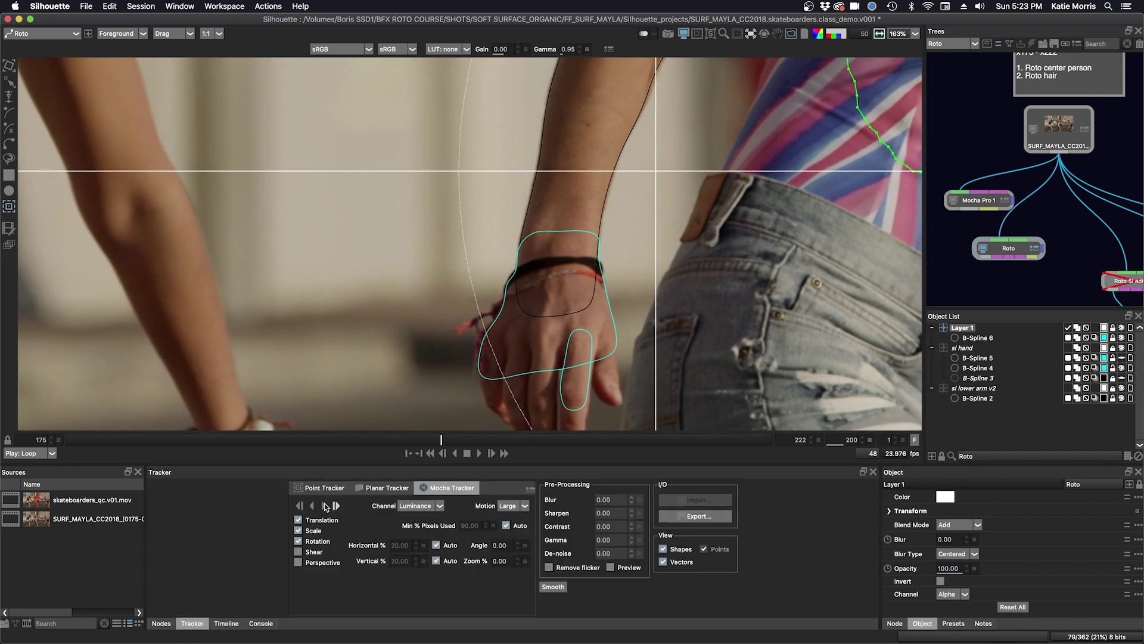
click(312, 505)
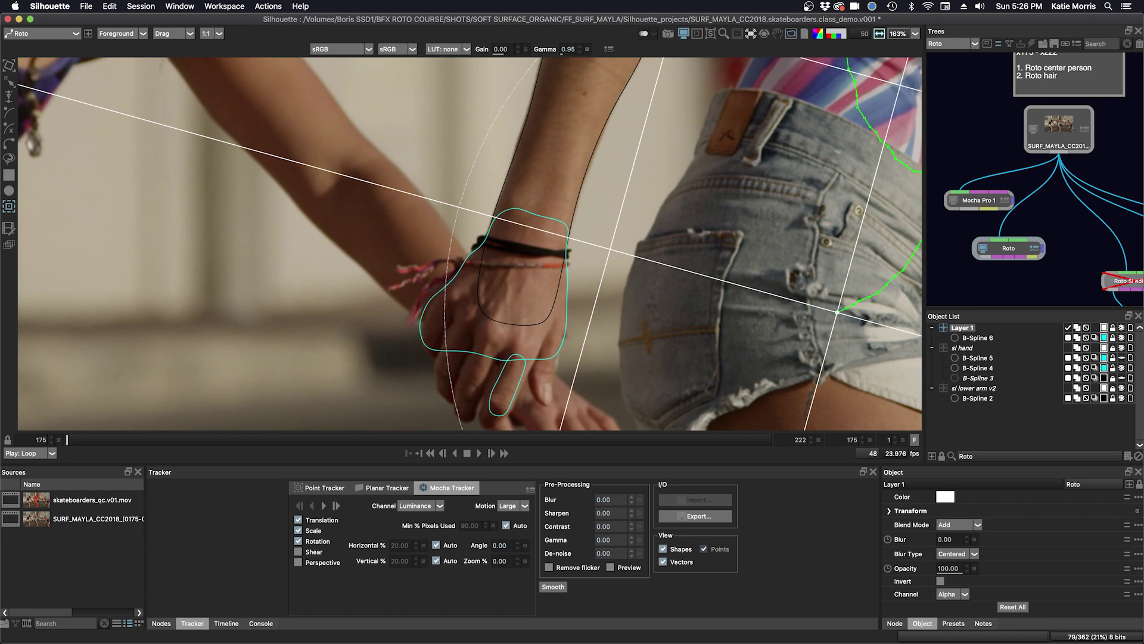
At frame 204, hide the tracking shape and start a B-spline in Layer 1 down the index finger's thumb side.
drag(112, 440, 505, 432)
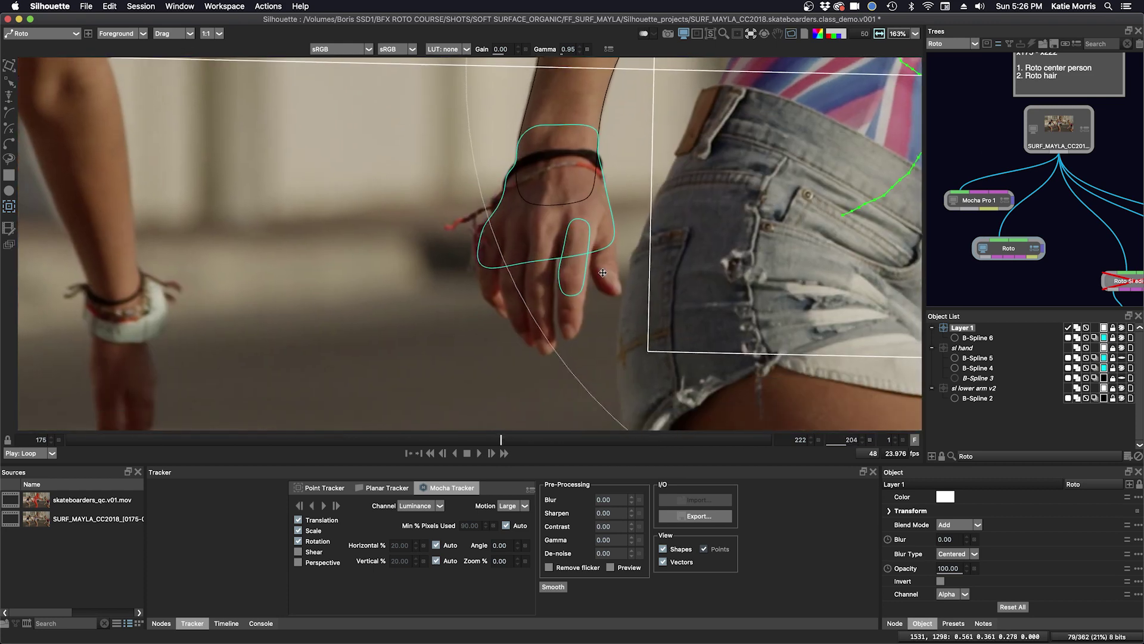
click(1122, 338)
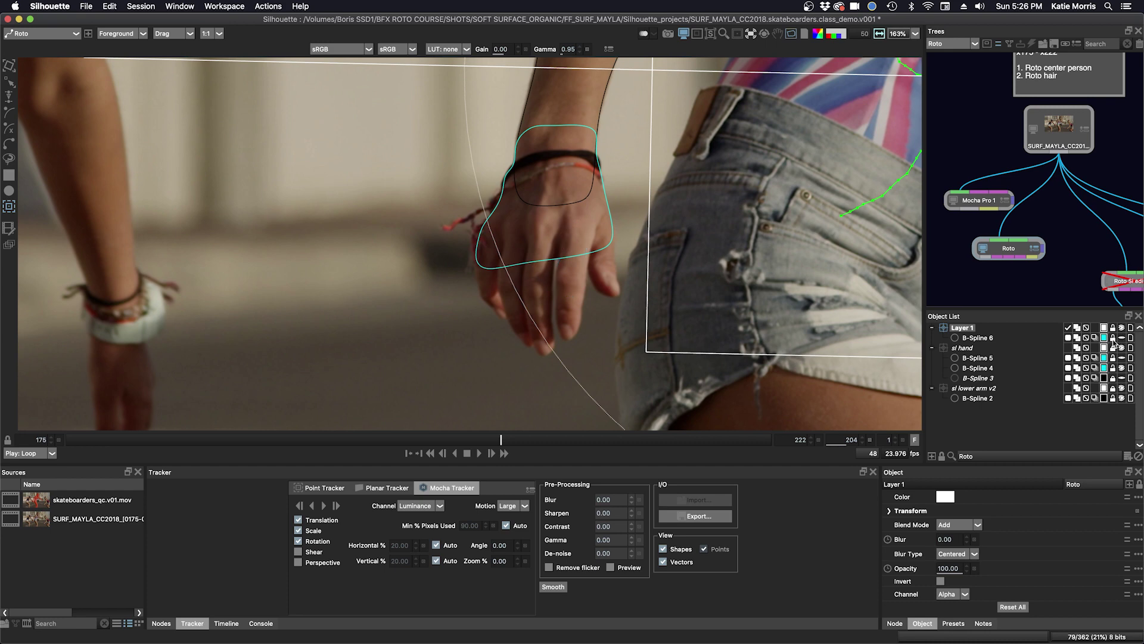
scroll(570, 327, up, 4)
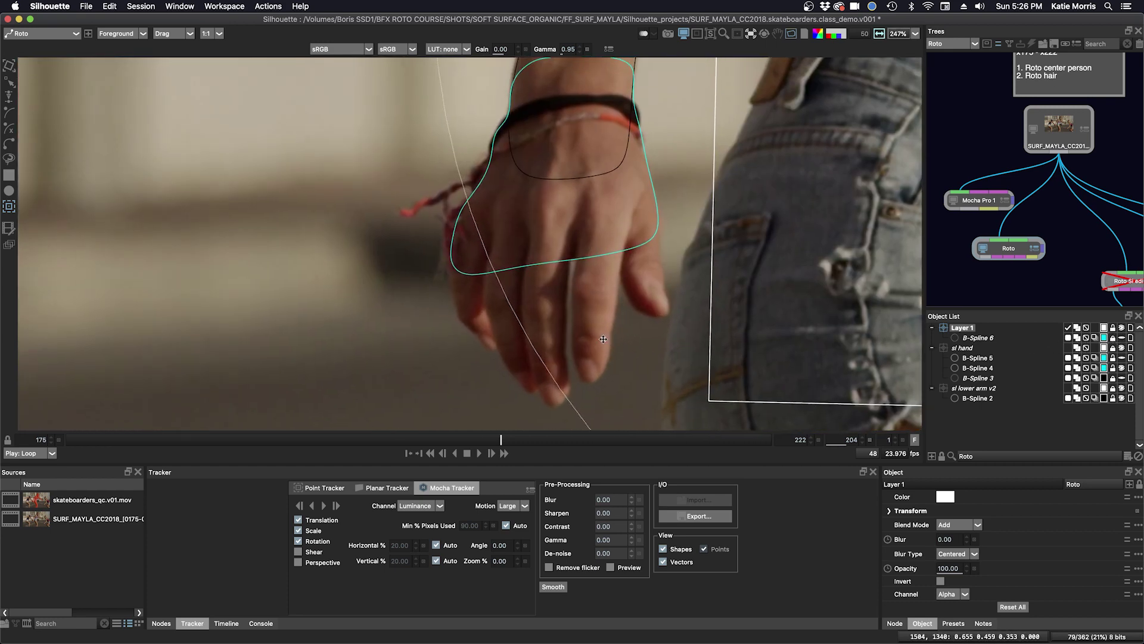
drag(610, 323, 612, 321)
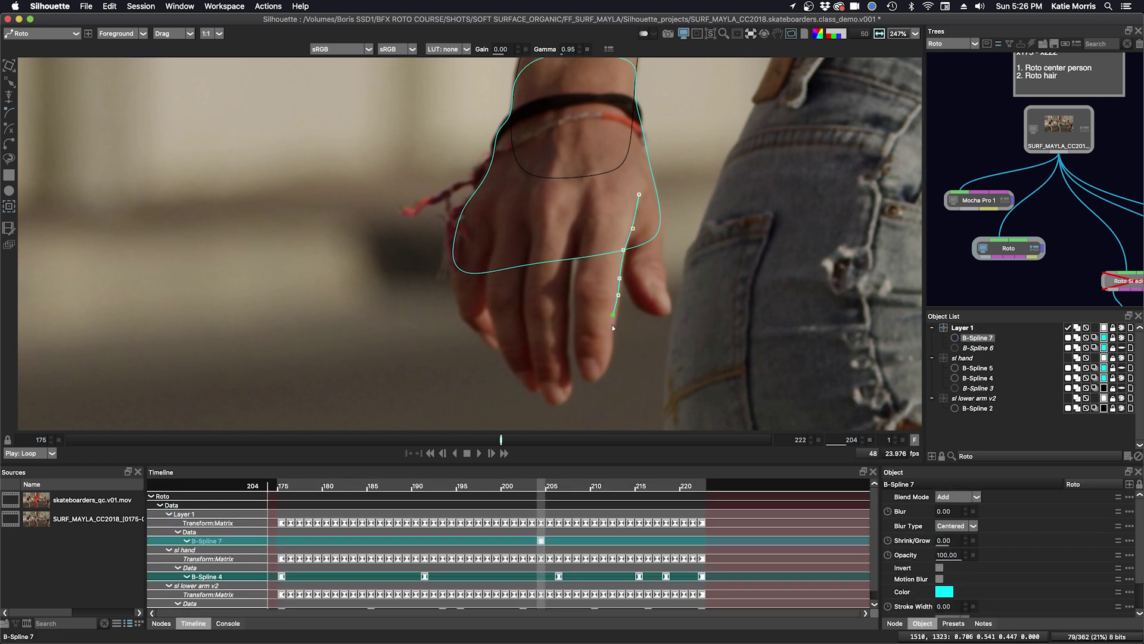
Continue the new index finger spline around the fingertip and up the finger's inner side.
click(610, 364)
click(601, 376)
click(588, 382)
click(578, 376)
click(576, 365)
click(573, 348)
click(572, 311)
click(570, 290)
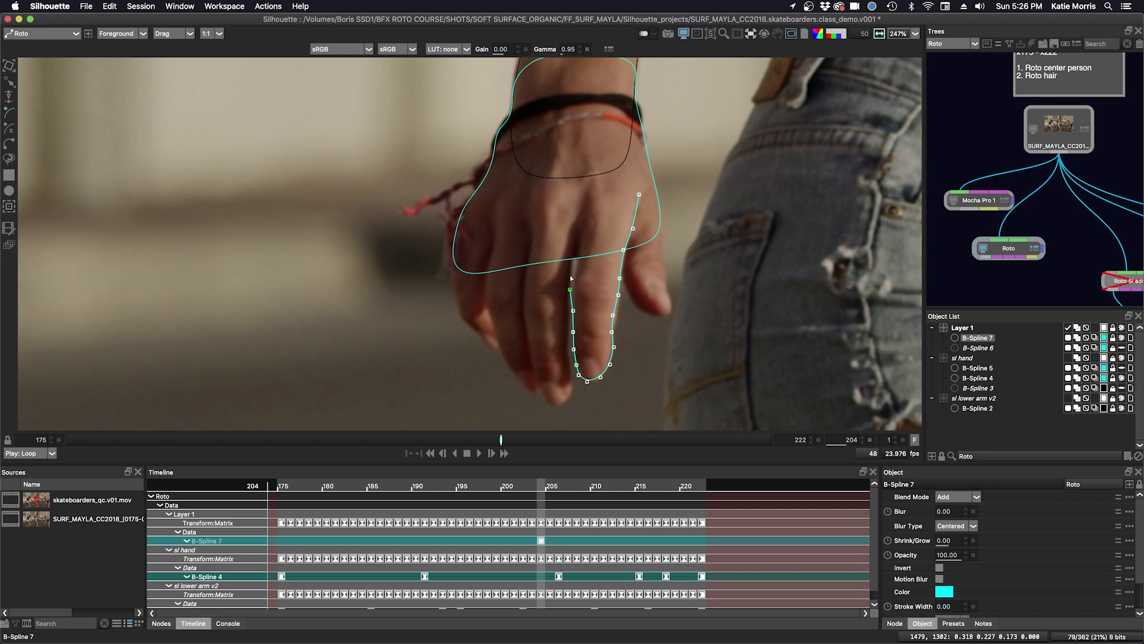
Loop the spline over the back of the hand above the knuckles and close it on the thumb side.
click(608, 172)
click(632, 170)
click(648, 197)
Adjust the new index finger shape's points at the thumb-side base, finger gap, inner side and knuckle overlap.
drag(639, 194, 630, 245)
drag(578, 256, 570, 285)
drag(574, 310, 574, 305)
drag(581, 252, 550, 258)
drag(643, 230, 647, 239)
mouse_move(648, 197)
mouse_down()
mouse_move(652, 205)
mouse_move(644, 191)
mouse_up()
drag(607, 172, 602, 184)
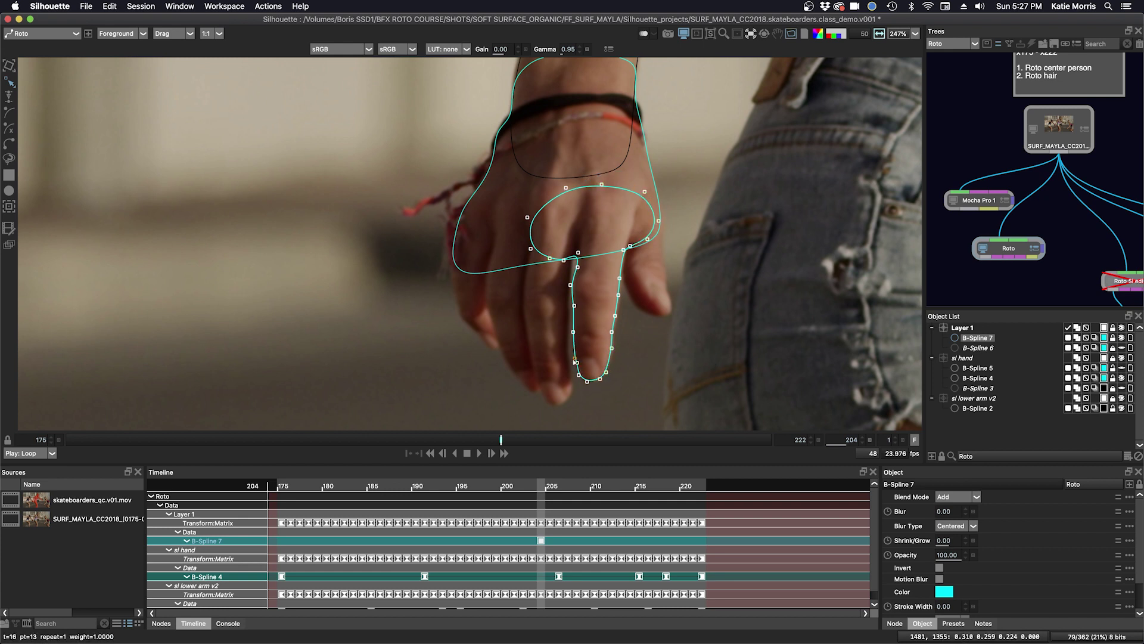
Check the index finger shape across the shot, and at frame 215 move the whole shape down to the fingertip.
click(575, 358)
click(504, 453)
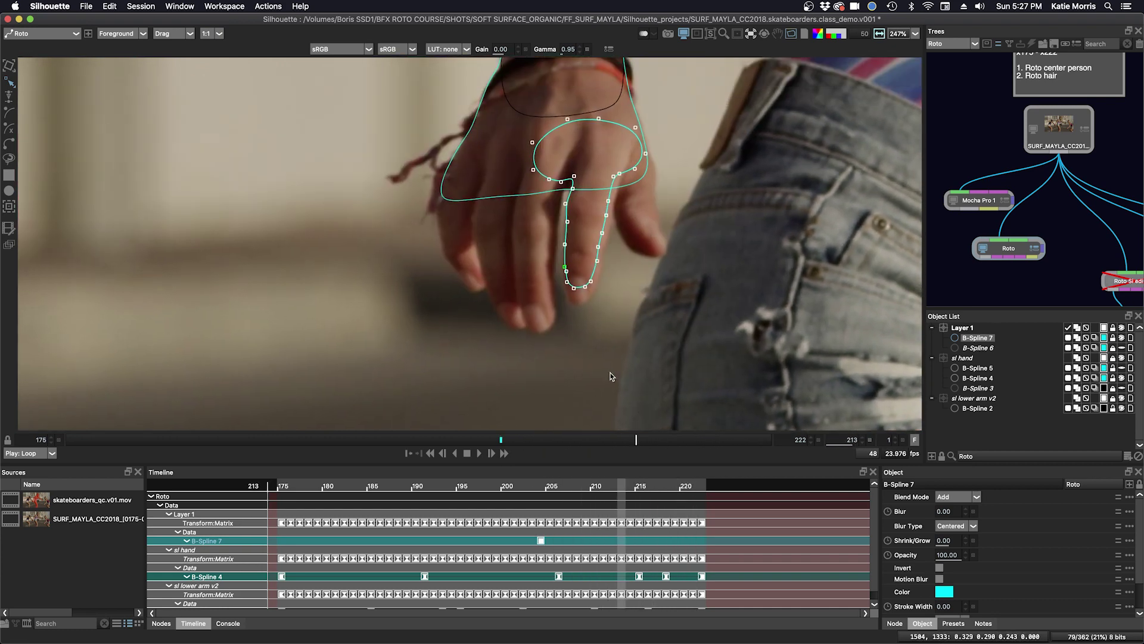
scroll(611, 377, down, 3)
drag(617, 441, 292, 439)
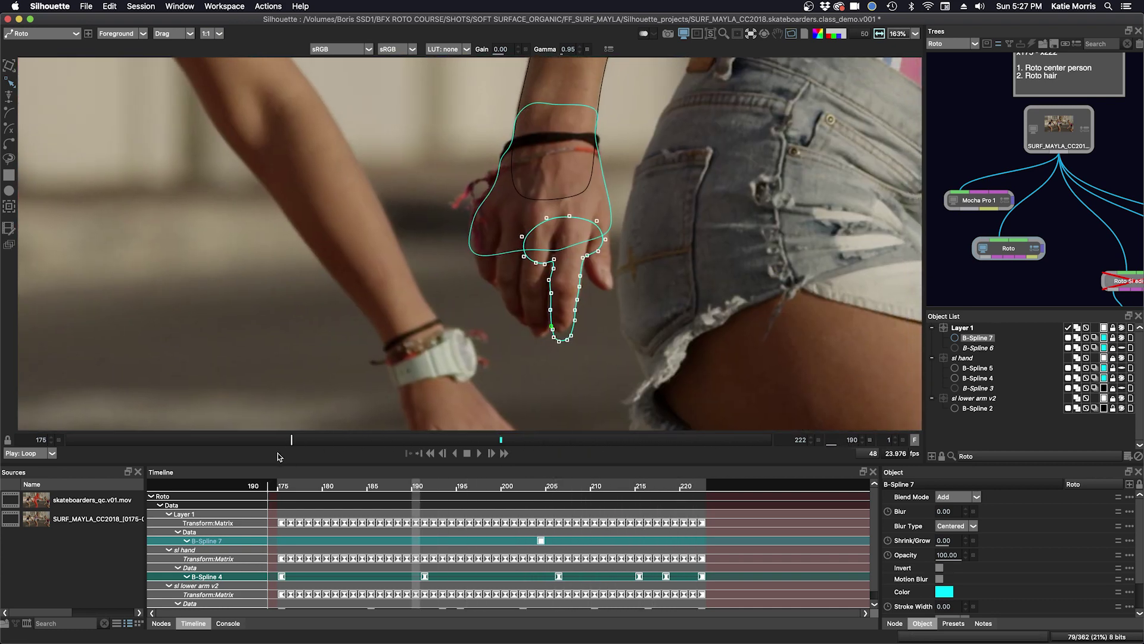
click(504, 437)
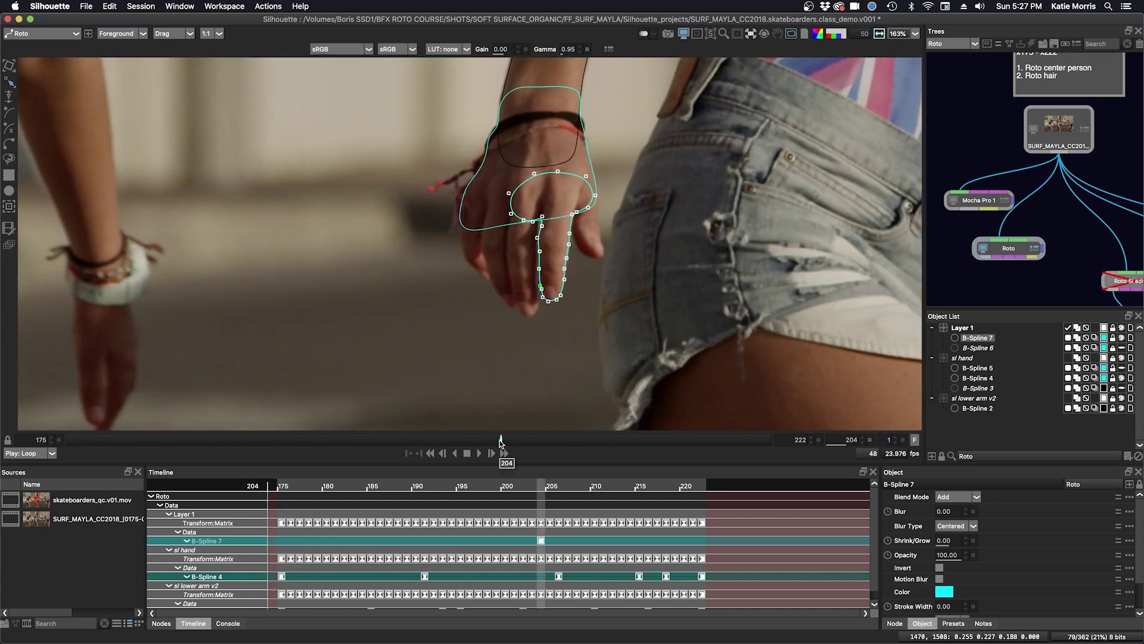
drag(500, 441, 661, 423)
scroll(567, 288, up, 2)
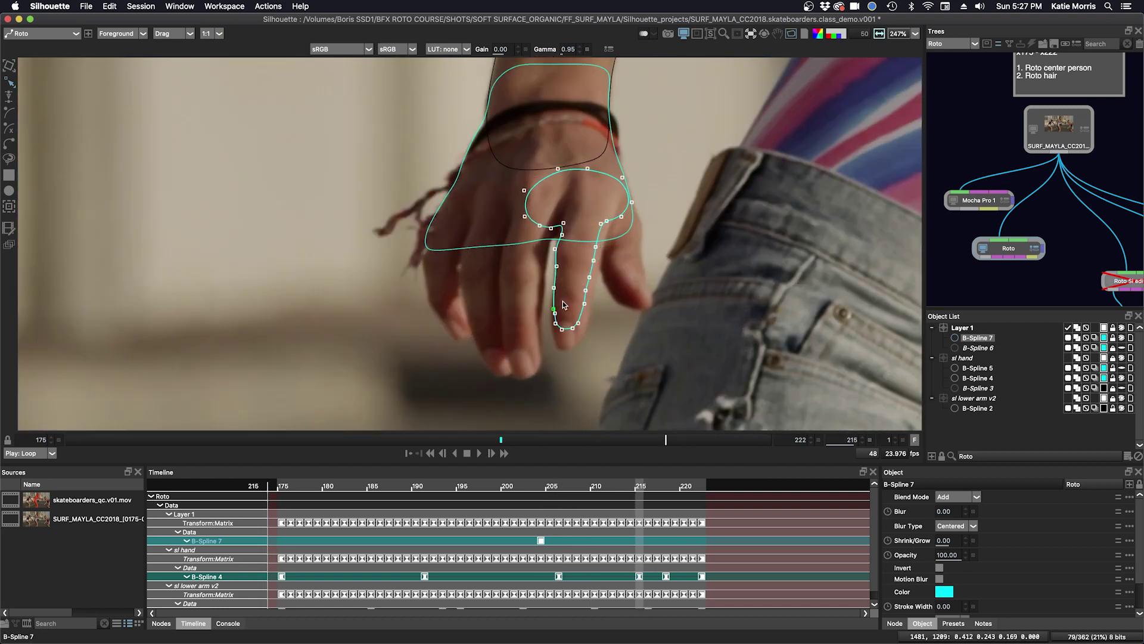
click(578, 329)
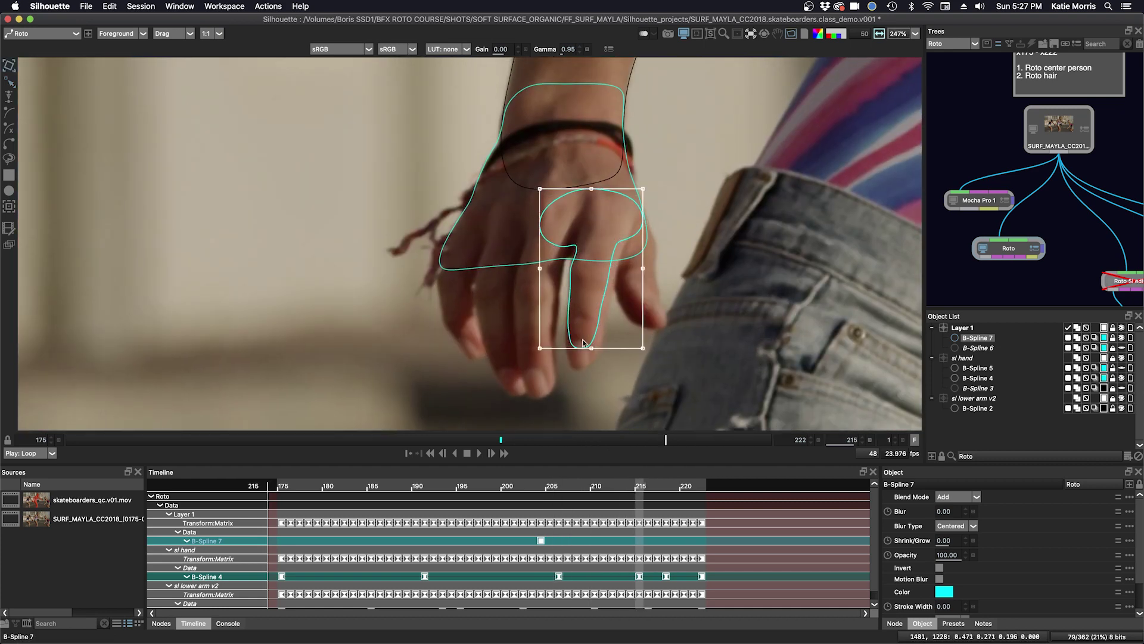
drag(583, 348, 581, 365)
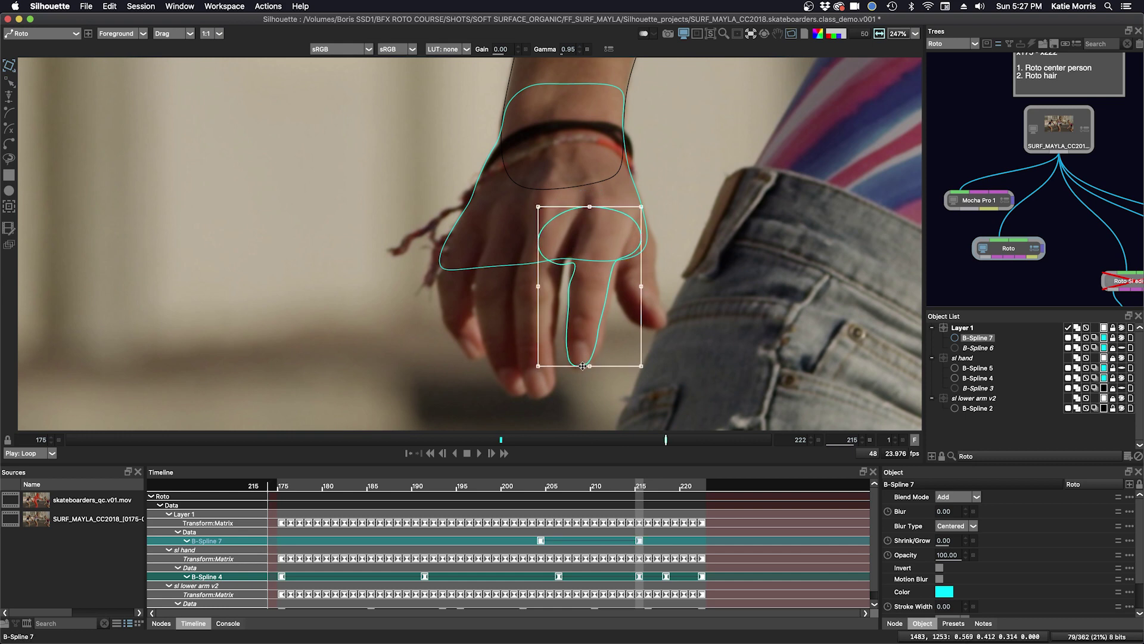
At frame 215, select the shape's knuckle overlap points and nudge them up slightly over the back of the hand.
key(t)
drag(501, 174, 649, 277)
key(Up)
key(Up)
key(Up)
key(Up)
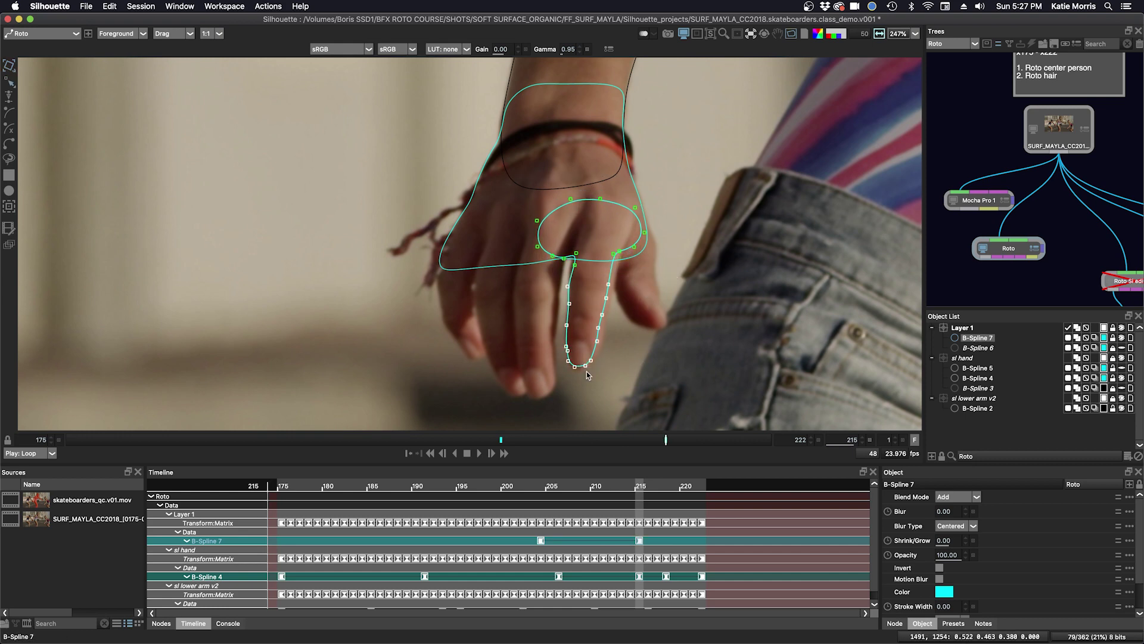
Refine the shape's thumb-side edge and finger-base points at frame 215, comparing them with the frame 204 keyframe.
key(shift+z)
key(shift+x)
mouse_move(616, 486)
mouse_down()
mouse_move(577, 486)
mouse_move(636, 485)
mouse_up()
drag(631, 271, 595, 360)
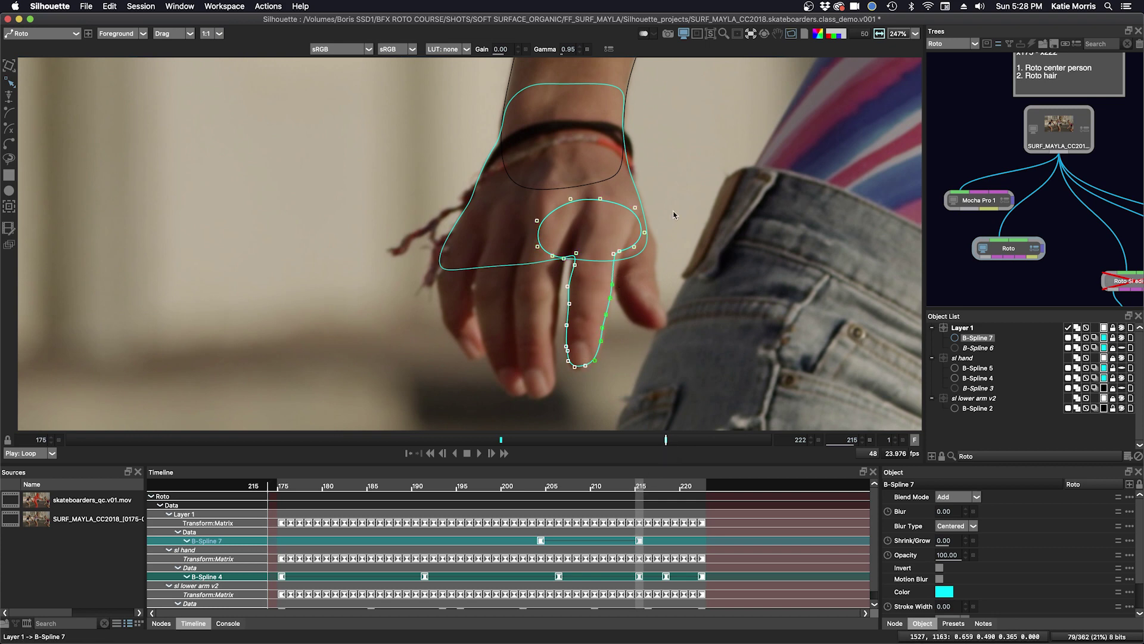
drag(674, 214, 612, 256)
drag(614, 254, 562, 256)
drag(574, 265, 587, 140)
key(shift+z)
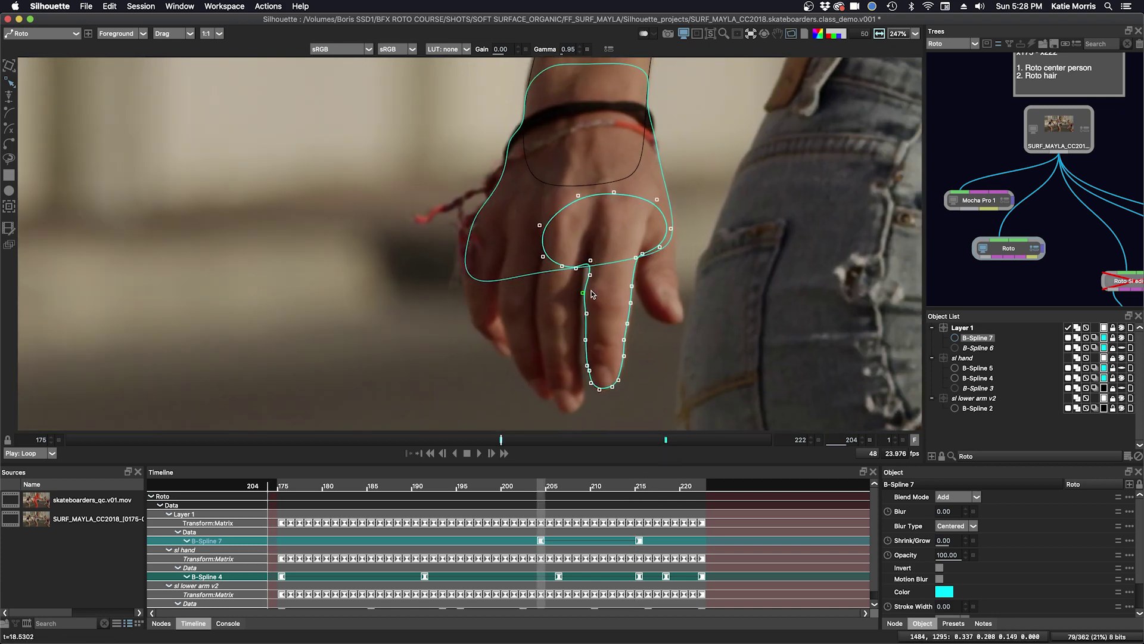
Nudge the inner-side points near the finger base at frame 215 to match their placement at frame 204.
key(shift+x)
key(Left)
key(shift+z)
key(shift+x)
drag(571, 185, 572, 177)
key(shift+z)
drag(599, 223, 636, 299)
key(shift+x)
At frame 222, reposition the index finger shape over the foreshortened finger and knuckle.
key(x)
key(x)
key(x)
key(x)
key(x)
key(x)
key(x)
drag(575, 154, 522, 235)
drag(540, 67, 674, 243)
mouse_move(614, 135)
mouse_down()
mouse_move(616, 144)
mouse_move(594, 146)
mouse_up()
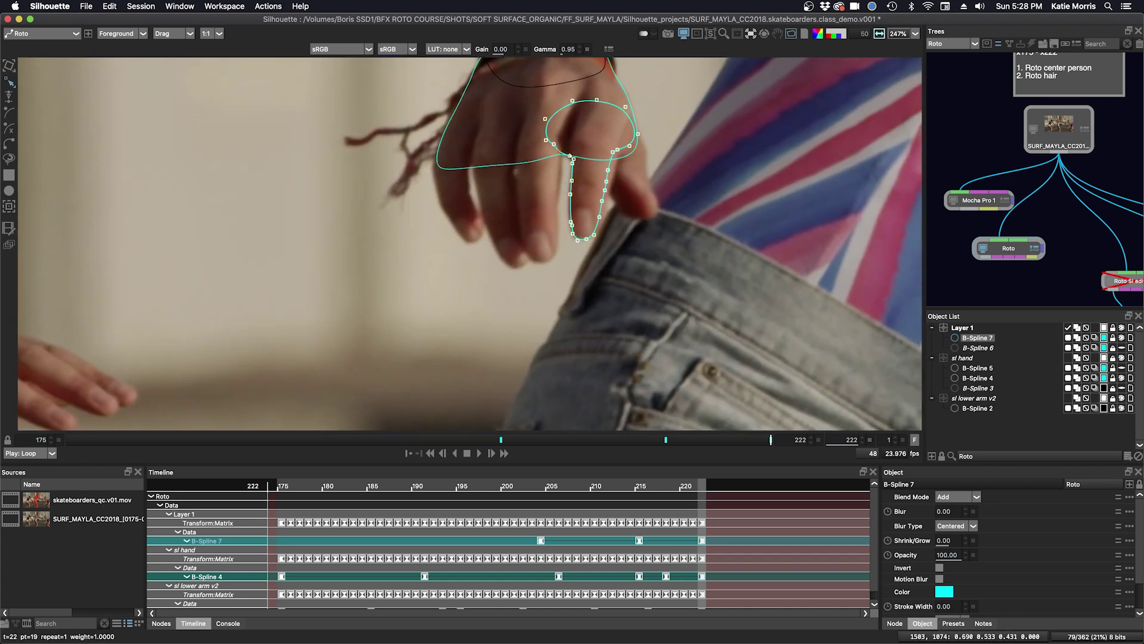
Reshape the knuckle overlap and finger-base points at frame 222, using the frame 215 keyframe as reference.
drag(601, 184, 601, 184)
drag(638, 134, 643, 131)
key(shift+z)
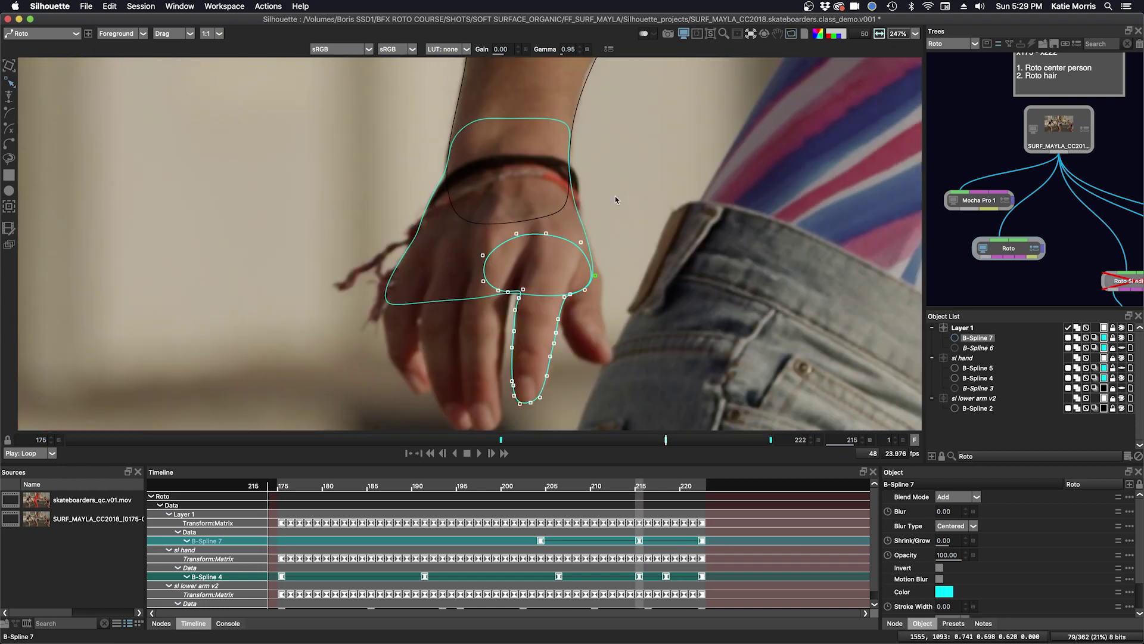
key(ctrl+Right)
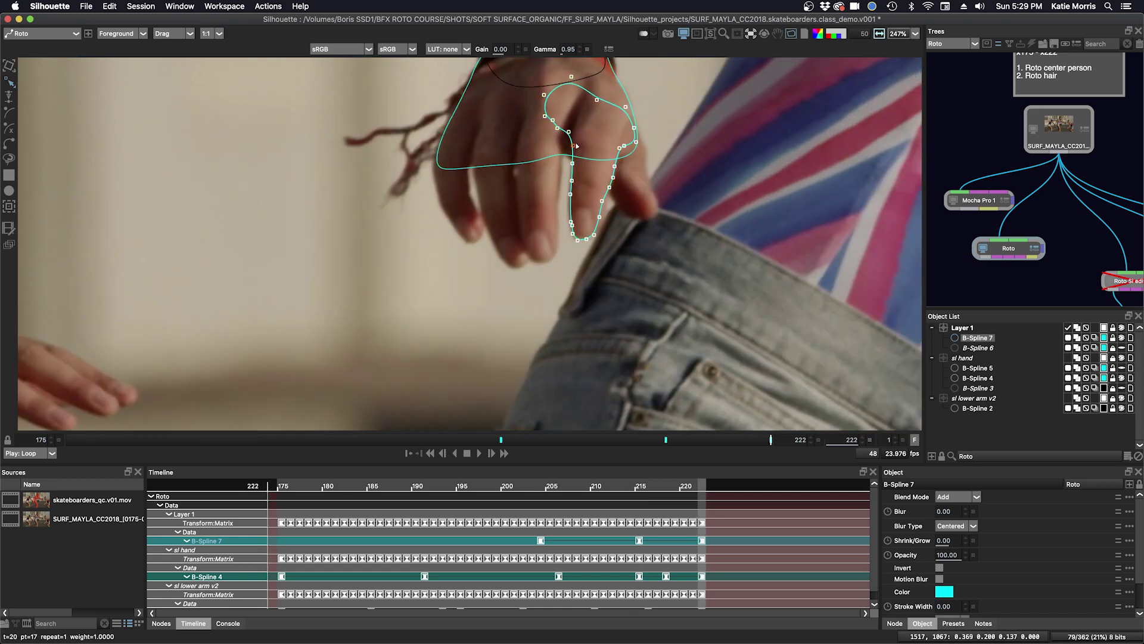
key(ctrl+Left)
key(ctrl+Right)
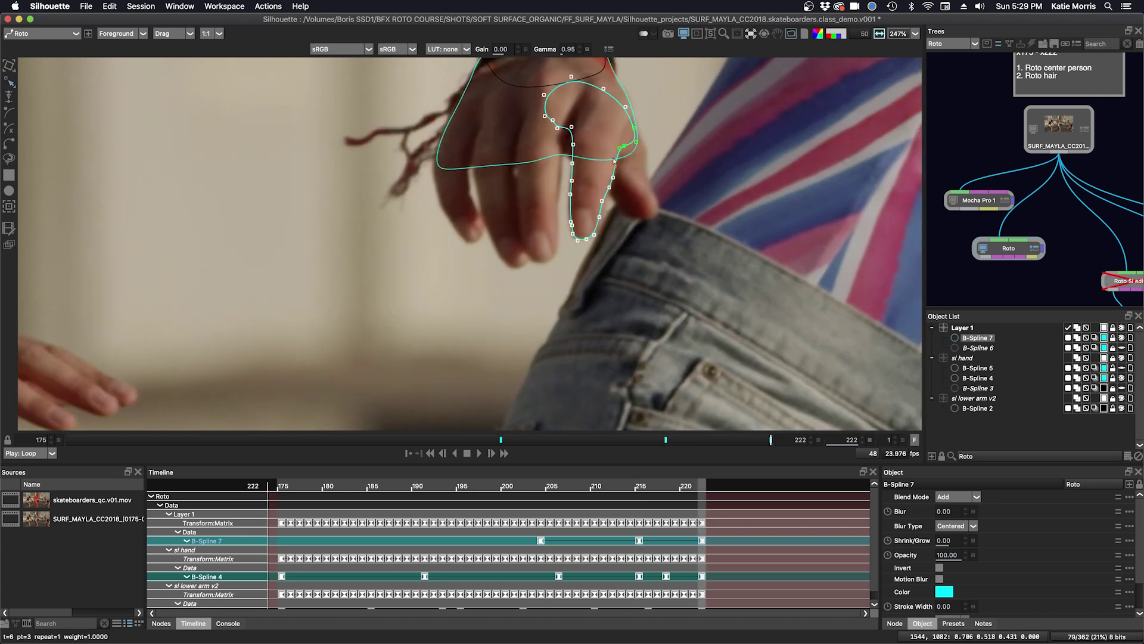
Tighten the shape's thumb-side knuckle and finger edge points at frame 222, and adjust the inner point near the fingertip.
drag(626, 107, 625, 98)
drag(636, 115, 629, 108)
drag(634, 124, 632, 131)
drag(613, 178, 614, 173)
drag(602, 201, 604, 202)
drag(572, 225, 571, 221)
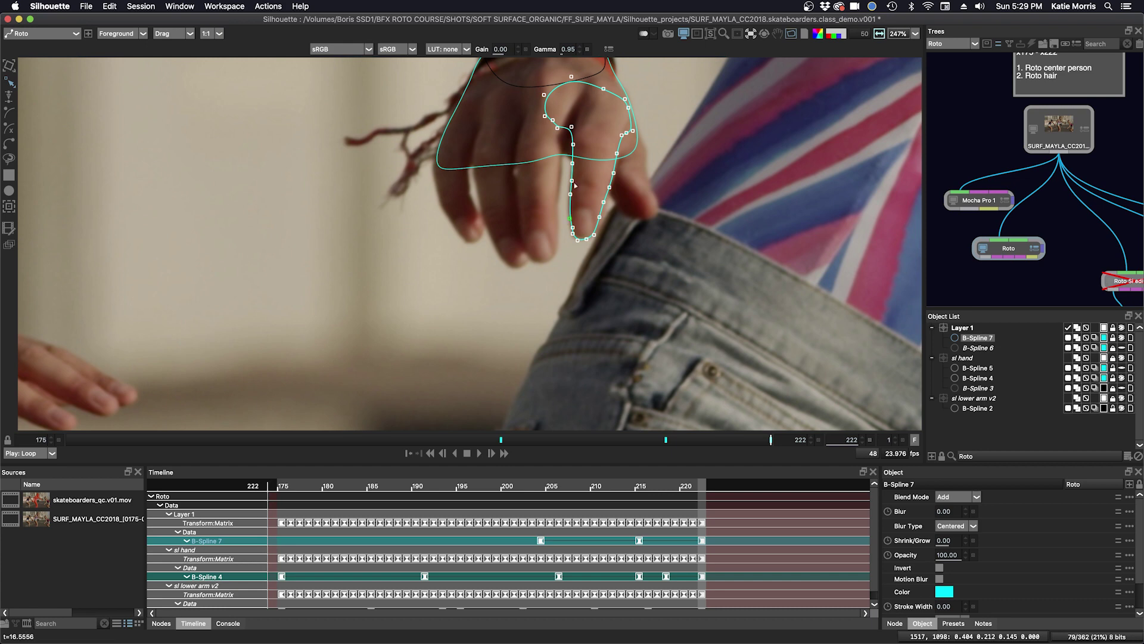
Adjust the inner-side and finger-gap points at frame 222, checking them against the frame 215 keyframe.
click(570, 194)
key(ctrl+Left)
key(ctrl+Right)
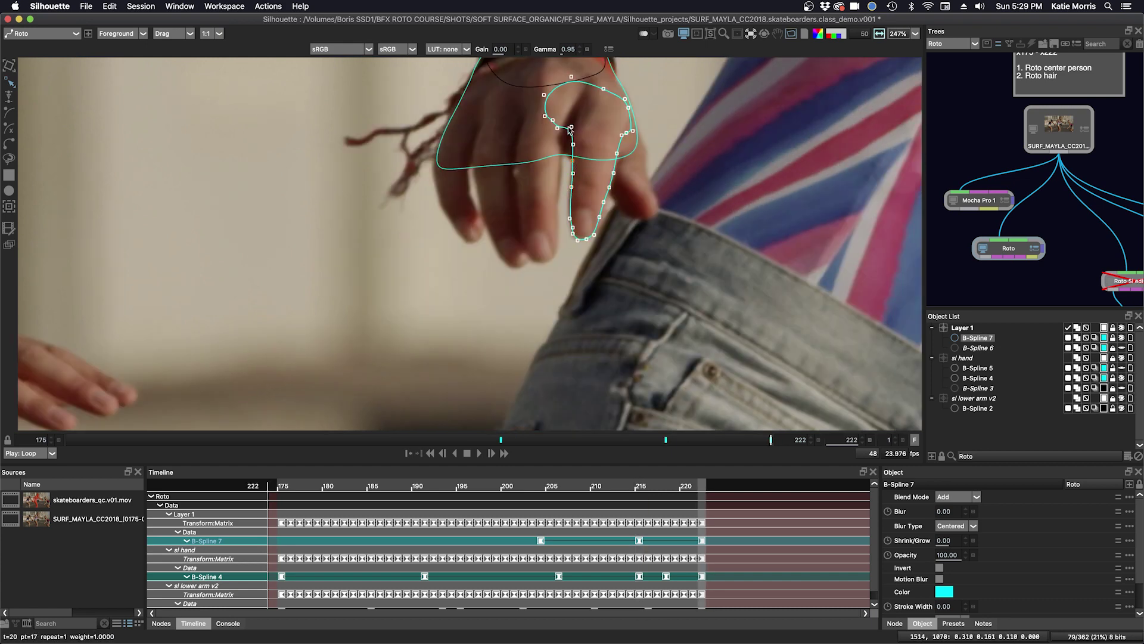
key(ctrl+Left)
key(ctrl+Right)
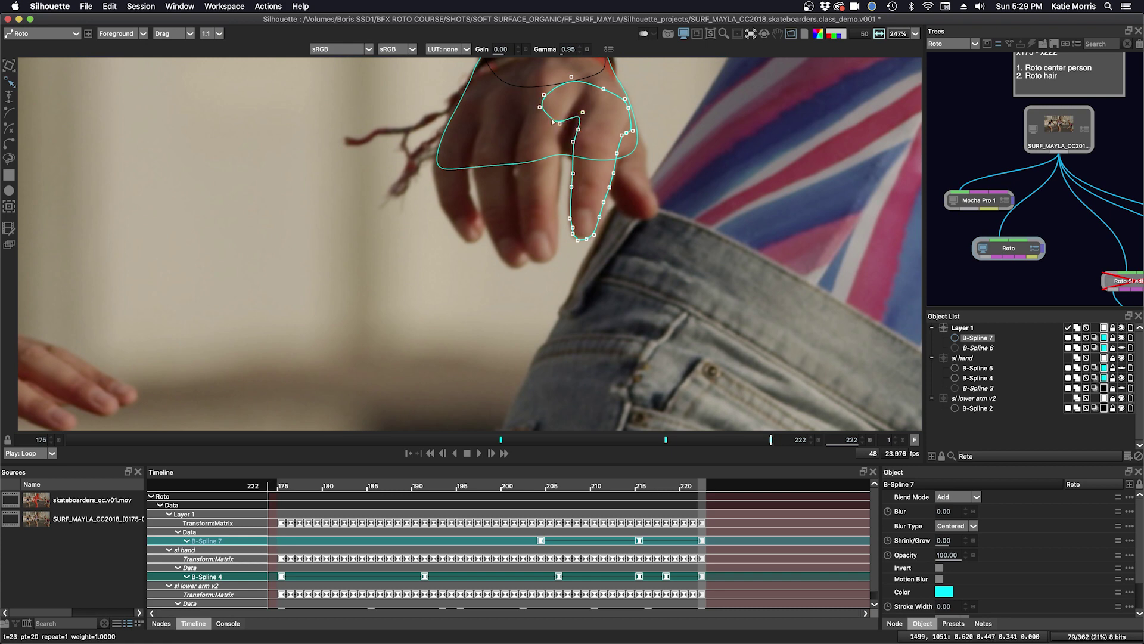
At frame 191, transform the index finger shape to fit the finger and nudge it up slightly.
drag(701, 487, 542, 491)
drag(501, 439, 306, 441)
key(t)
drag(584, 366, 646, 326)
drag(700, 162, 707, 164)
key(Up)
key(Up)
key(r)
click(587, 493)
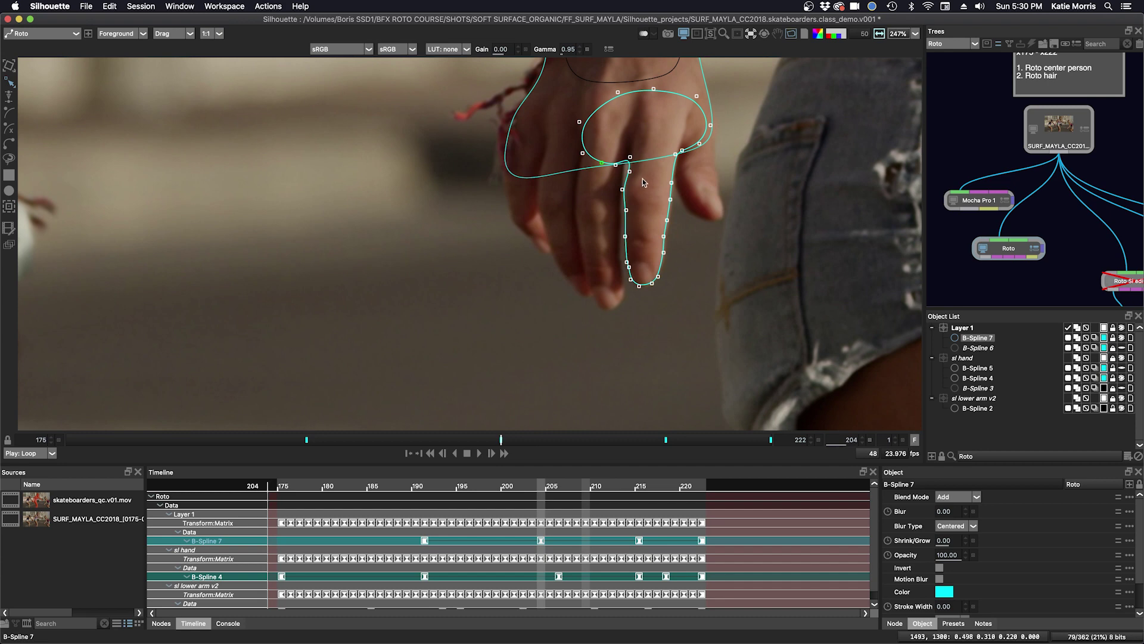
Refine the shape's thumb-side and inner-side edge points at frame 191 against the frame 204 keyframe.
key(shift+z)
drag(560, 123, 655, 262)
drag(646, 258, 680, 304)
key(shift+x)
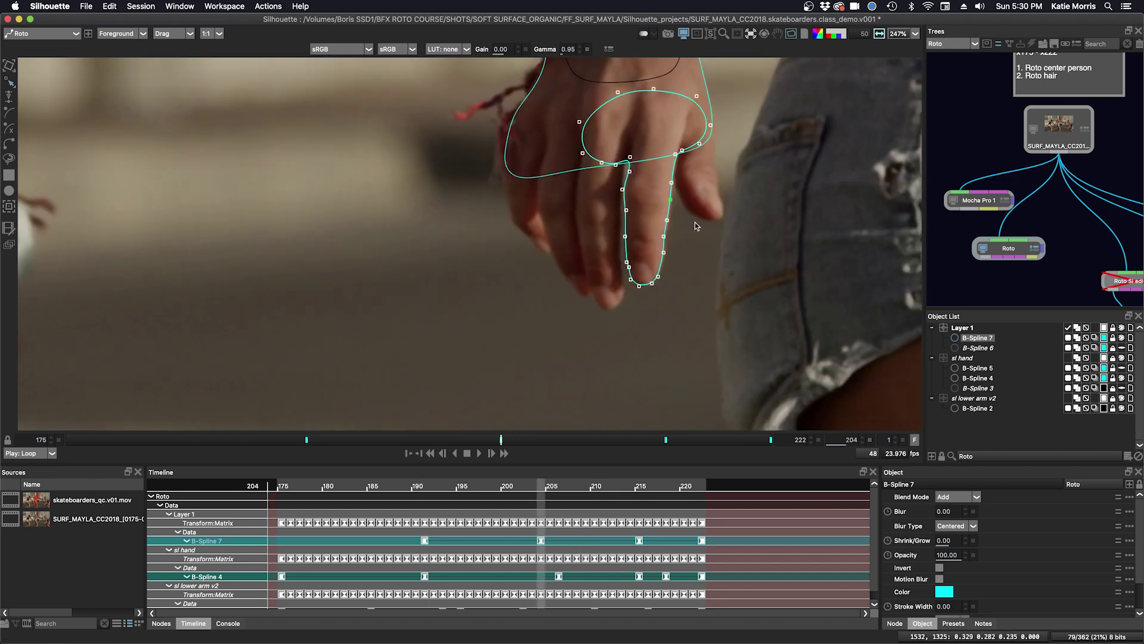
key(shift+z)
click(691, 253)
drag(652, 222, 651, 205)
drag(638, 213, 640, 208)
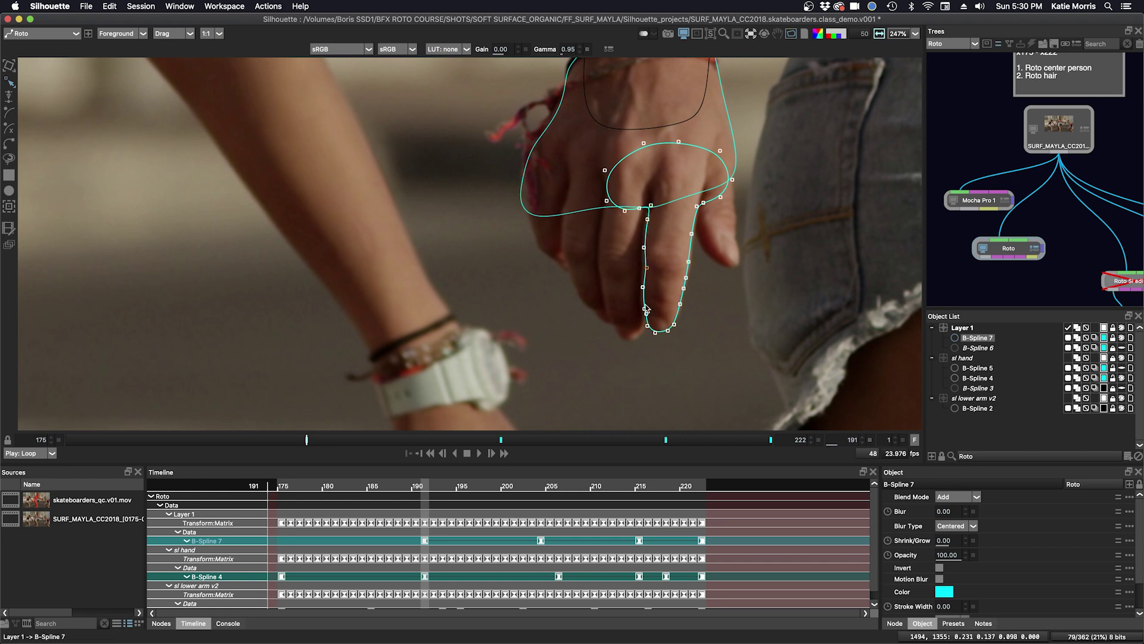
At frame 178, move and scale the index finger shape to fit the angled finger.
key(space)
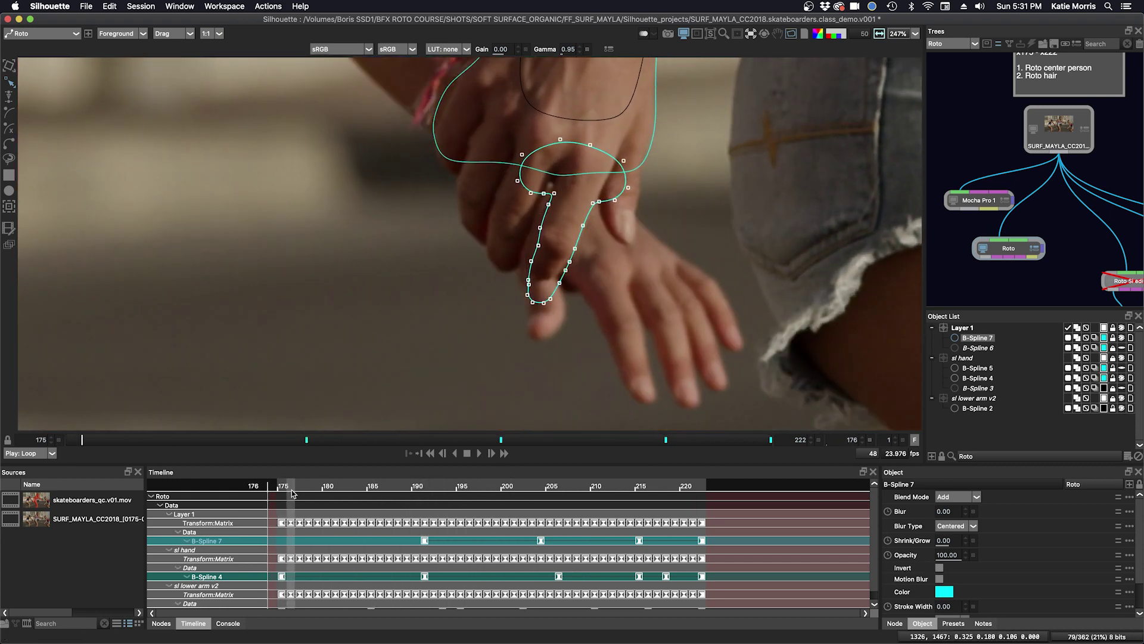
key(space)
drag(556, 303, 560, 300)
drag(598, 203, 593, 197)
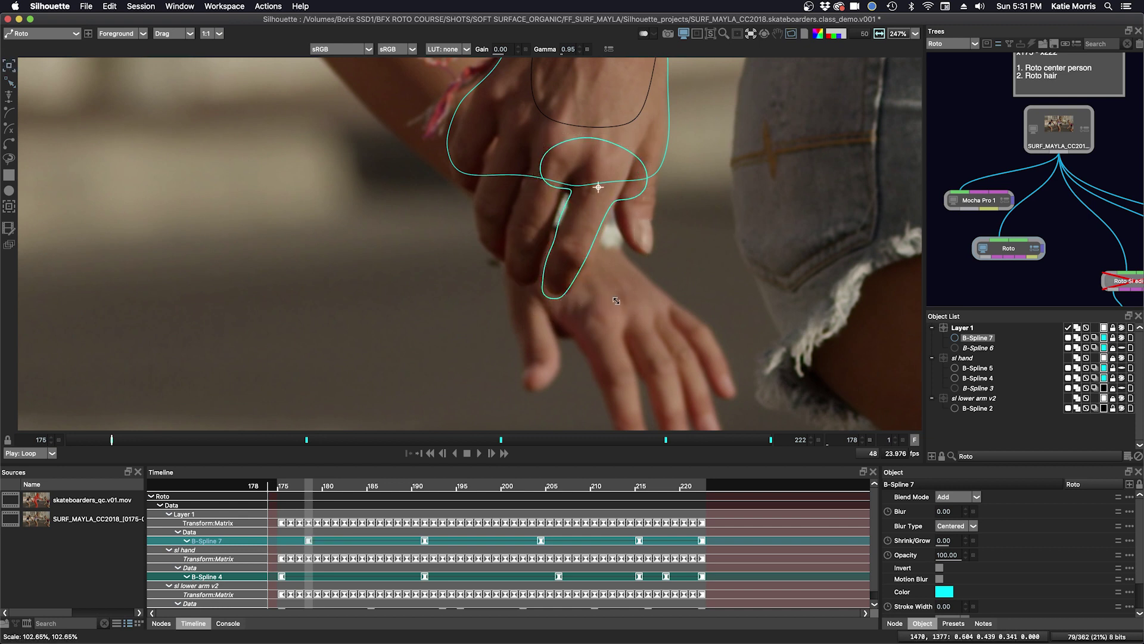
drag(512, 316, 591, 246)
drag(557, 222, 605, 222)
Refine the inner-side and finger-gap points at frame 178, comparing them with the frame 191 keyframe.
key(shift+x)
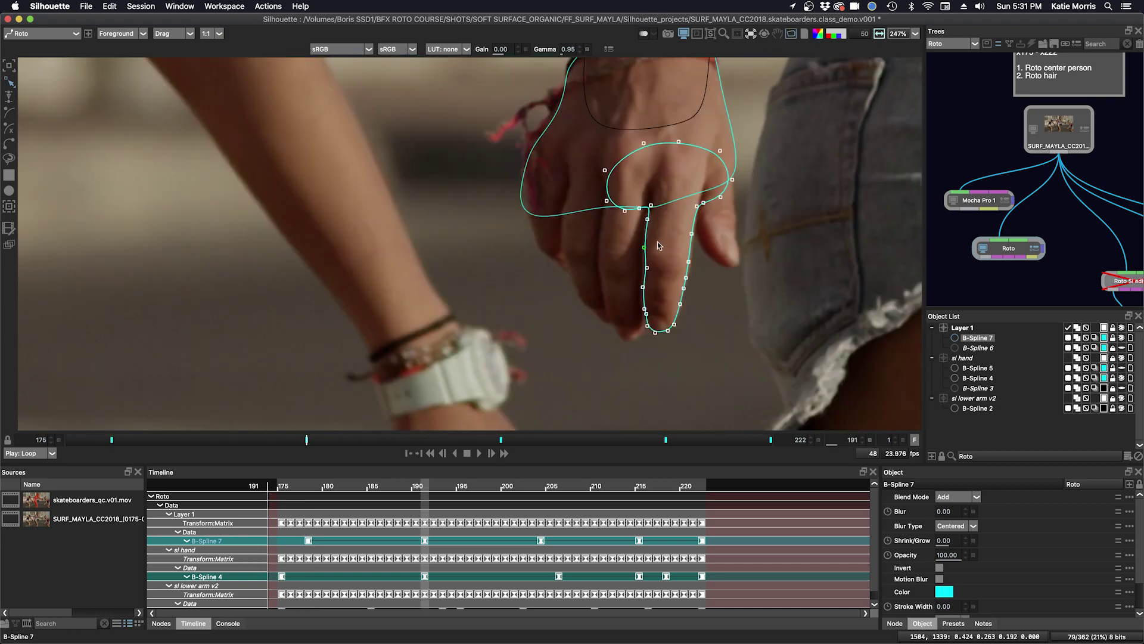
key(shift+z)
drag(548, 252, 548, 257)
drag(560, 220, 584, 264)
key(shift+x)
key(shift+z)
drag(582, 266, 574, 280)
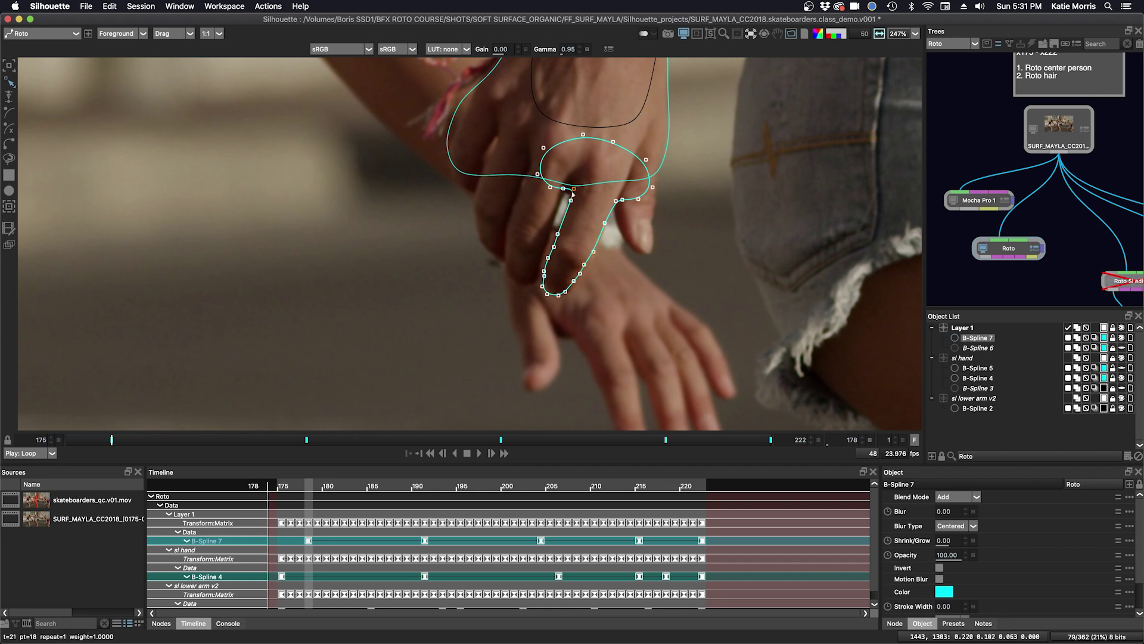
At frame 184, shift the shape's lower inner-side points onto the finger edge, then check the following frames.
drag(308, 488, 361, 488)
drag(575, 266, 661, 327)
drag(636, 304, 604, 302)
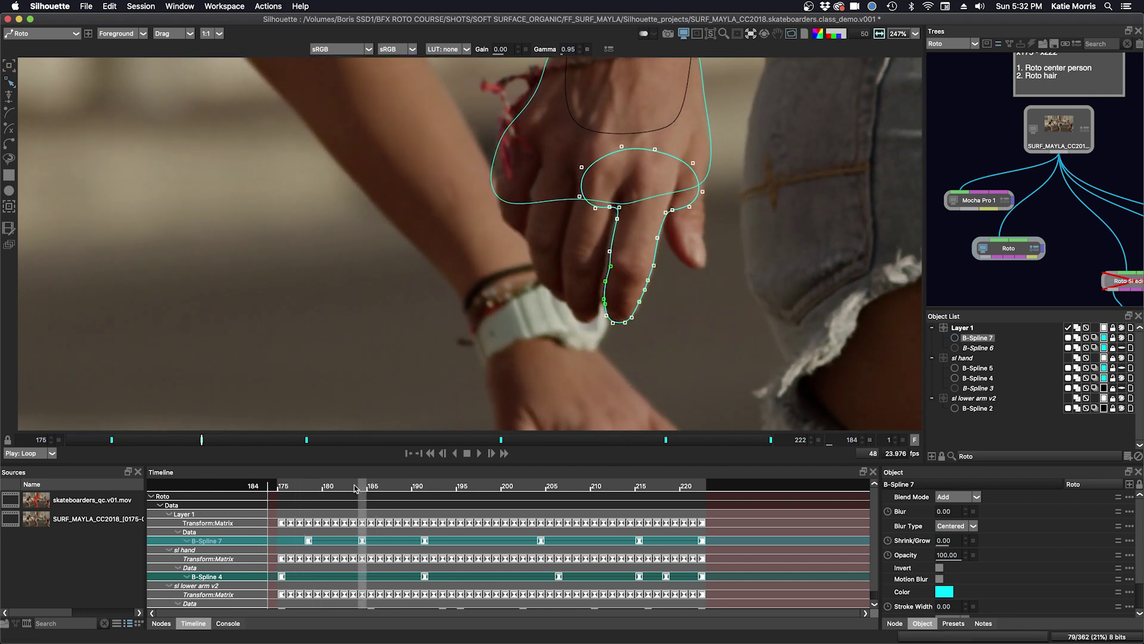
drag(355, 489, 471, 488)
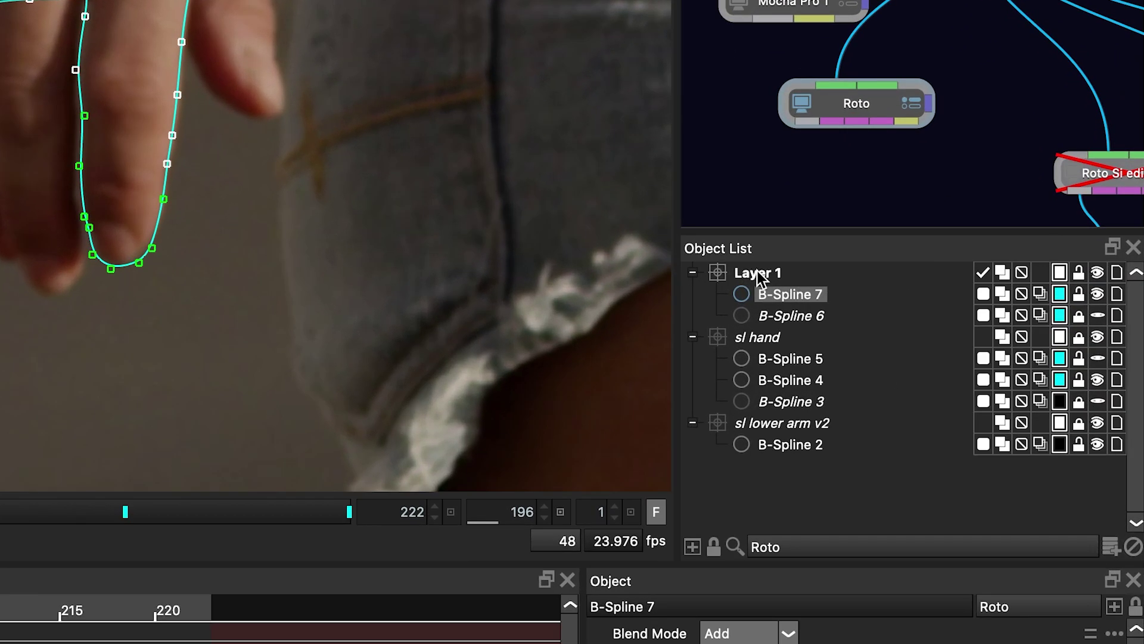
Rename Layer 1 as "sl forefinger".
click(970, 329)
text(sl )
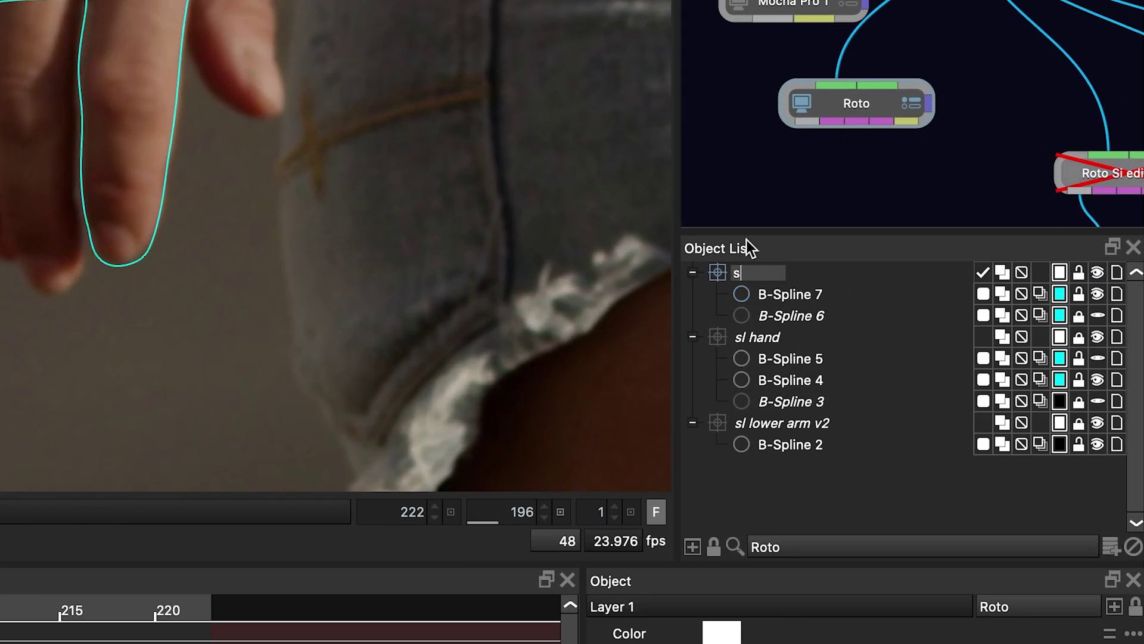
text(forefinger)
key(Return)
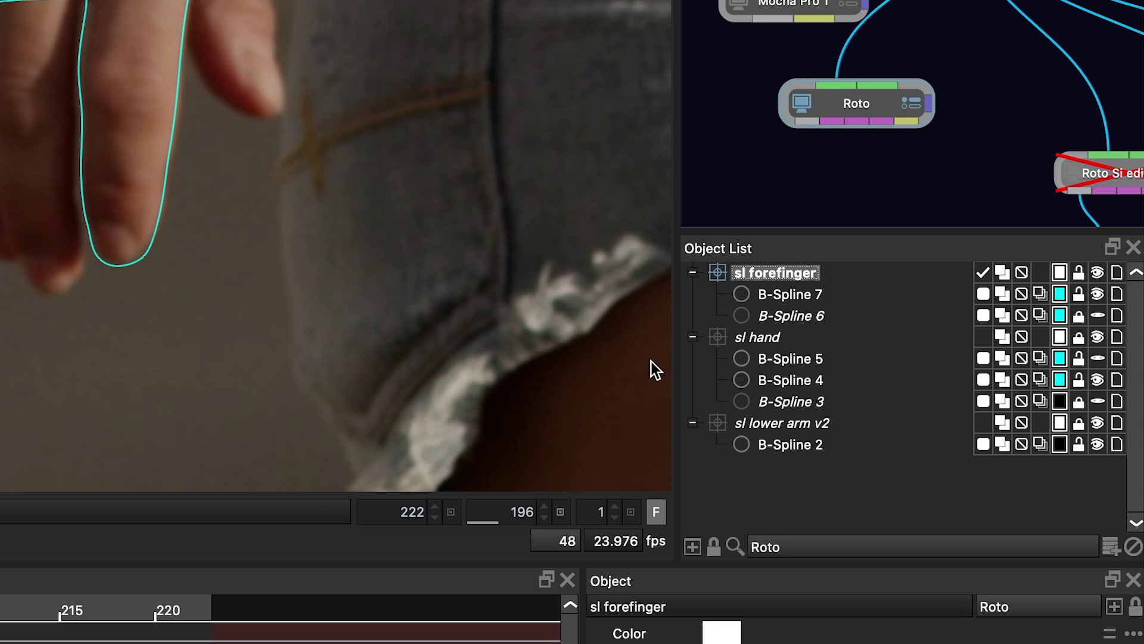
Color the hidden tracking shape B-Spline 6 green and rename it "trk".
click(1063, 317)
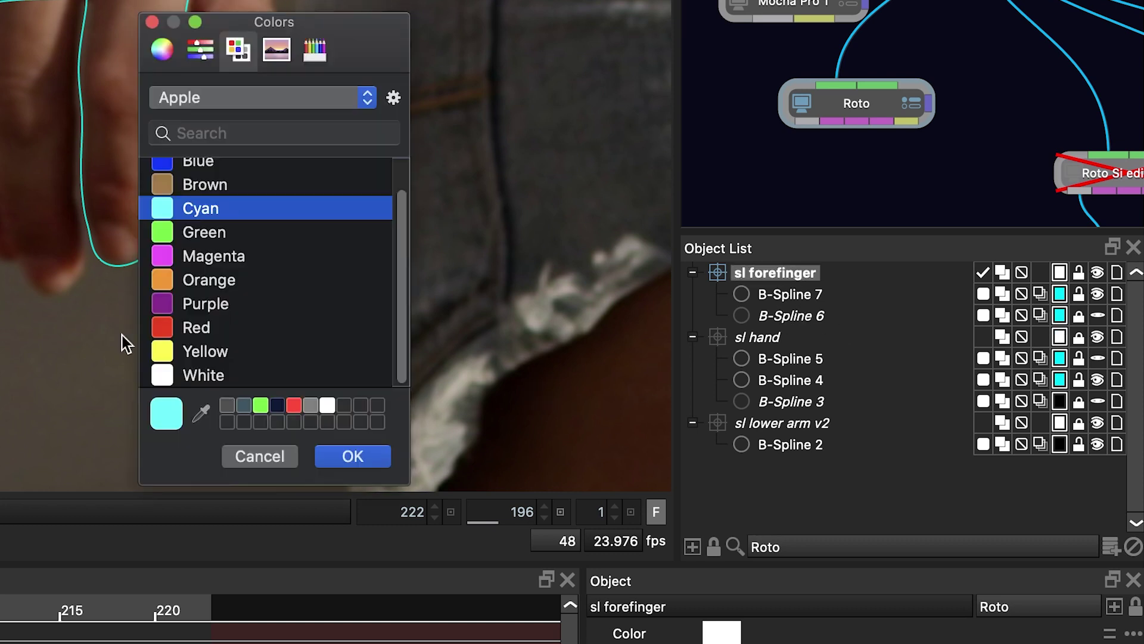
click(169, 232)
click(353, 456)
click(791, 316)
double_click(790, 315)
text(trk)
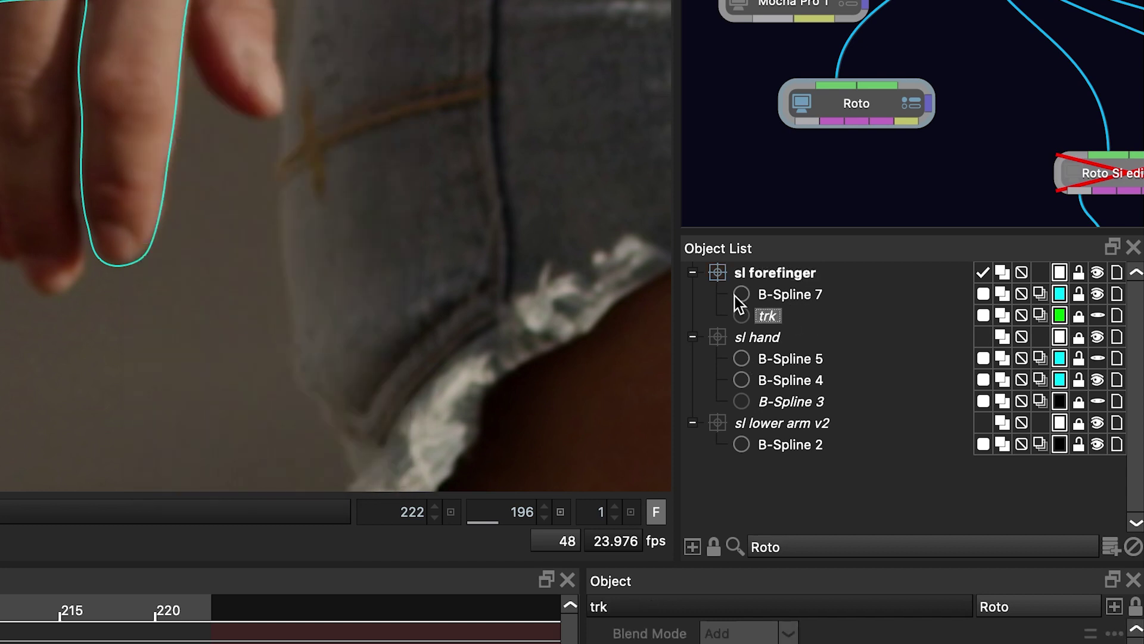
key(Return)
Select B-Spline 5 in the sl hand layer and make it visible.
click(782, 357)
click(1097, 358)
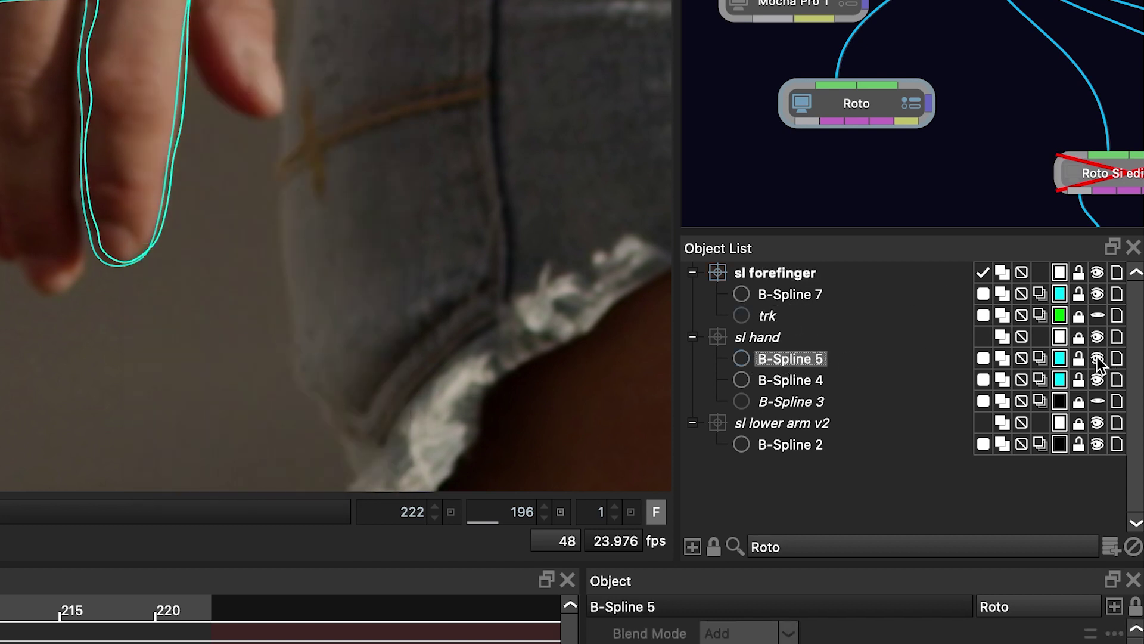